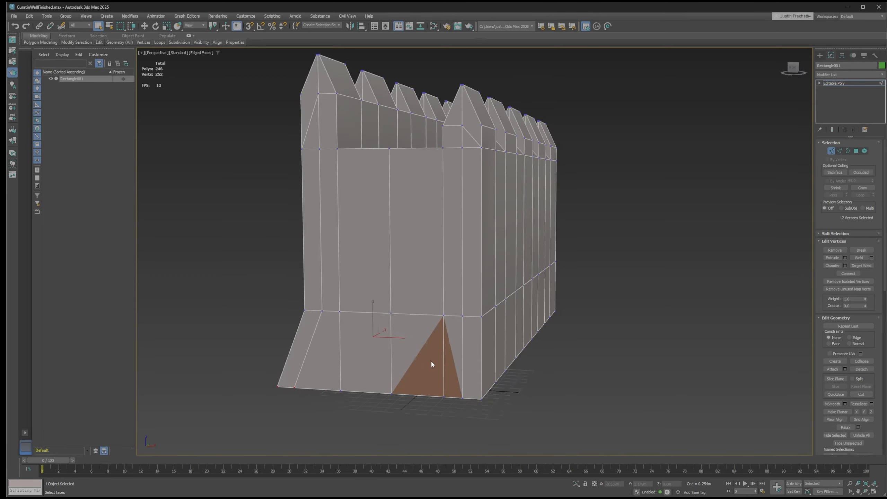
Step: Leave vertex editing and add an Unwrap UVW modifier to the whole castle wall
middle_click_drag(431, 360, 415, 249, "alt")
left_click(833, 83)
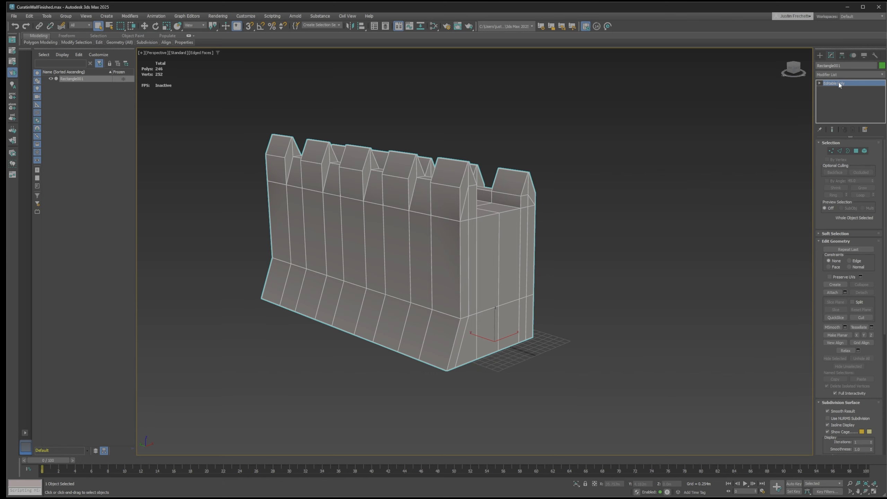
left_click(837, 74)
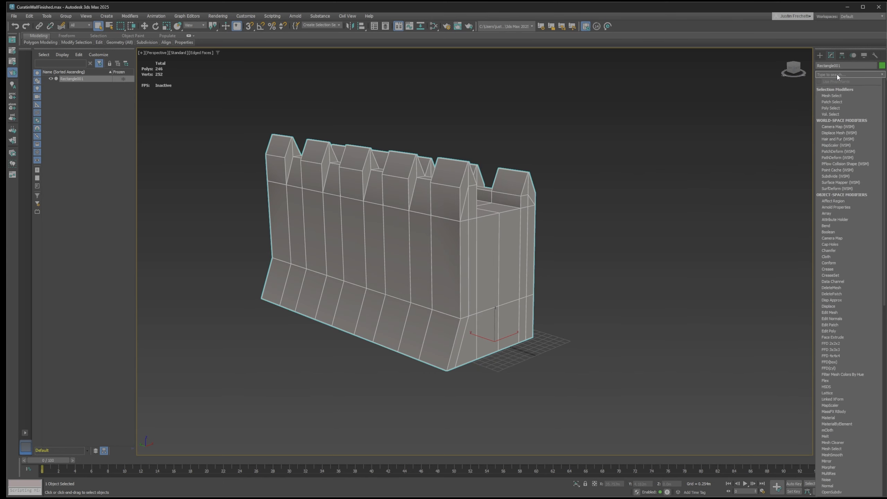
type("uv")
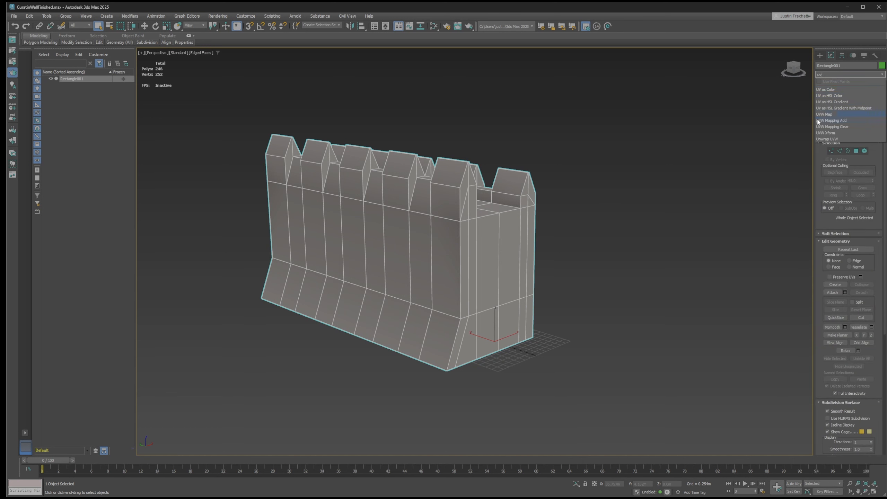
left_click(826, 139)
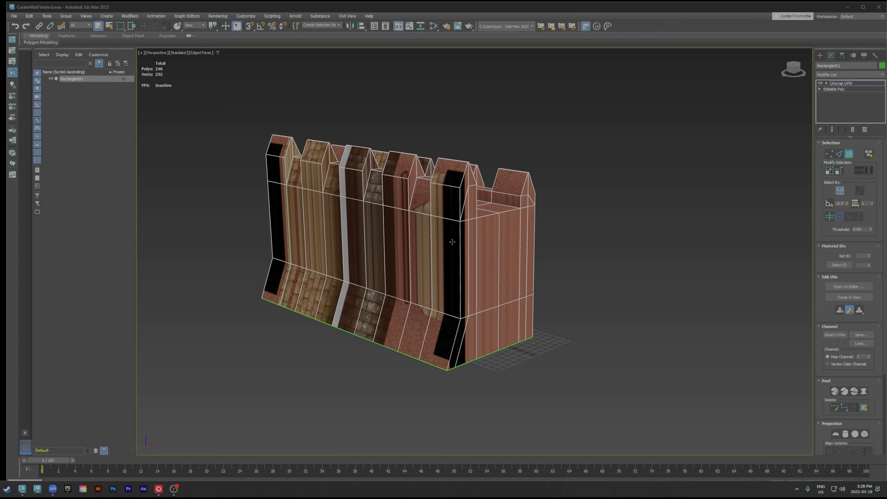
Step: Open the UV editor for the wall's Unwrap UVW modifier
middle_click_drag(543, 218, 568, 214, "alt")
scroll(502, 229, "up", 2)
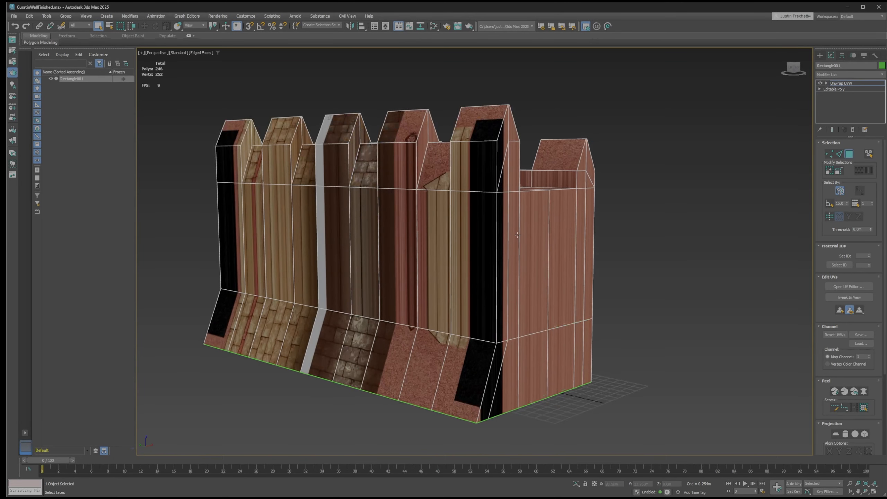
middle_click_drag(517, 235, 541, 231, "alt")
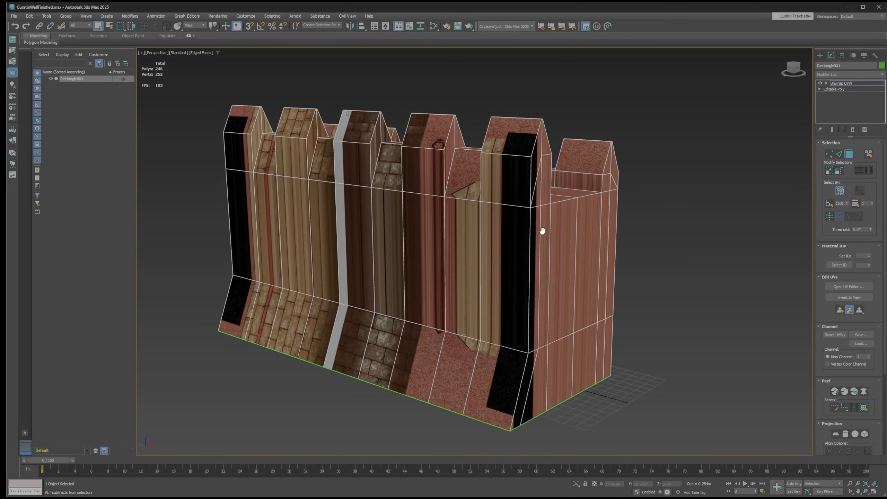
scroll(590, 235, "down", 2)
scroll(591, 234, "up", 2)
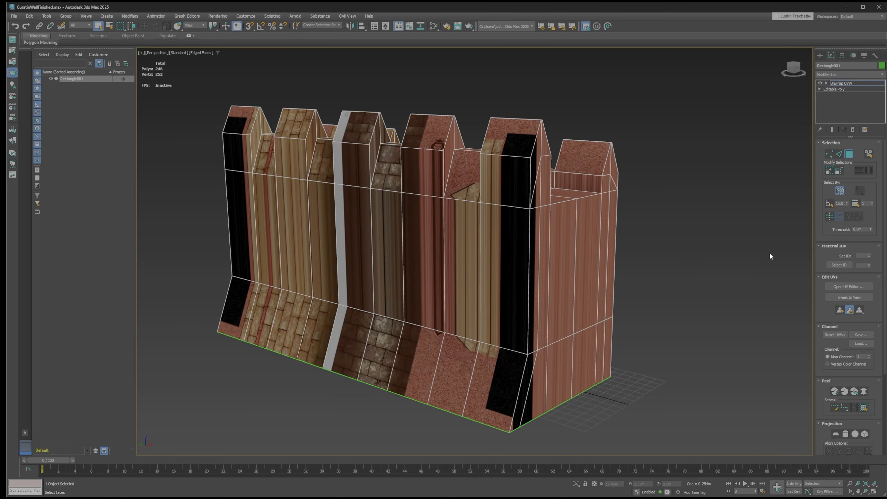
left_click(844, 287)
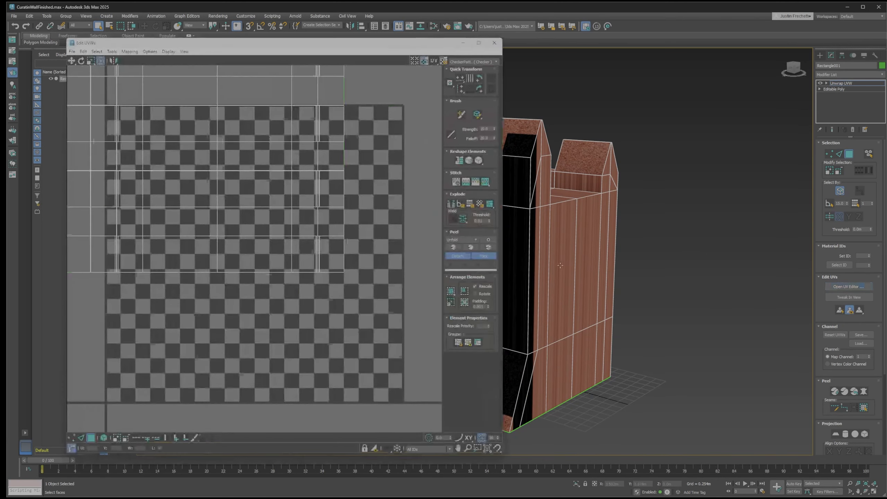
Step: Select all the wall's UV faces, move them exactly onto the checkered UV tile and clear the selection
middle_click_drag(576, 276, 681, 262, "alt")
scroll(675, 258, "down", 3)
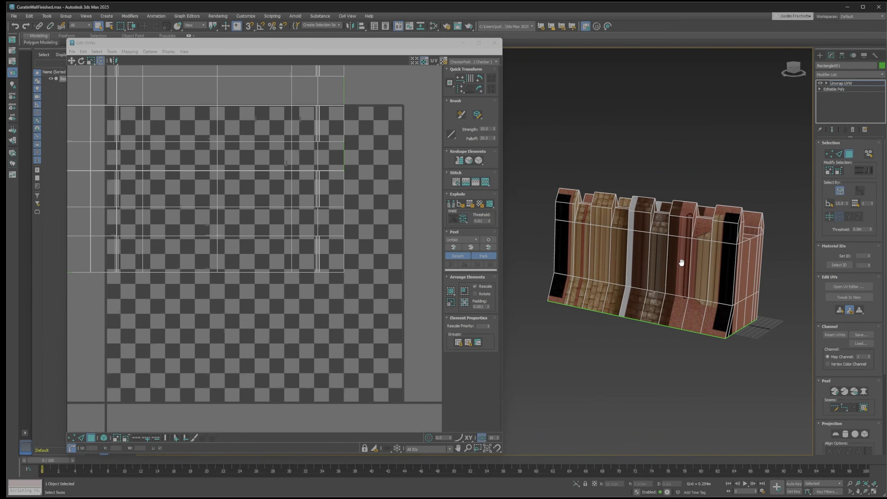
scroll(330, 254, "down", 5)
scroll(331, 254, "up", 2)
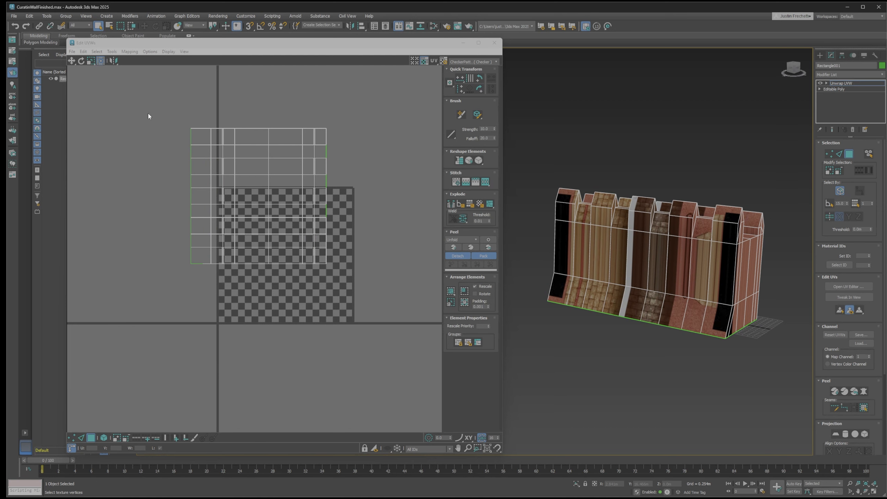
key("ctrl+a")
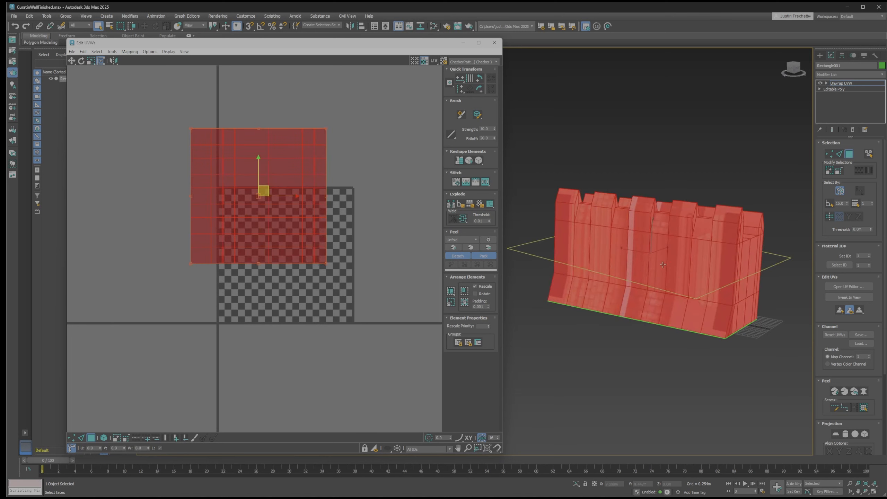
left_click_drag(265, 190, 293, 248)
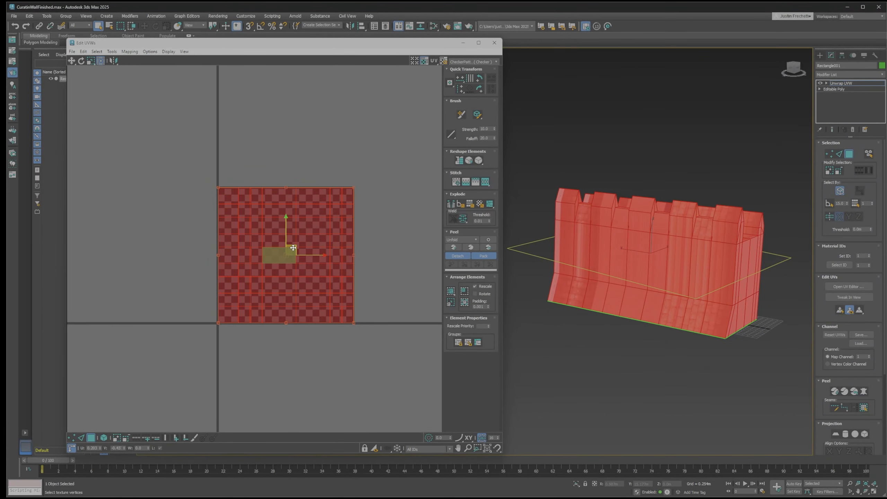
left_click(394, 201)
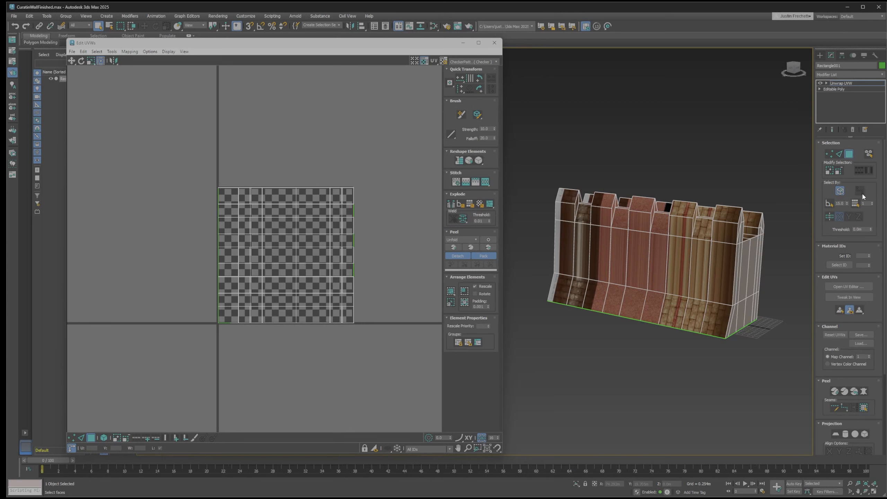
left_click(721, 238)
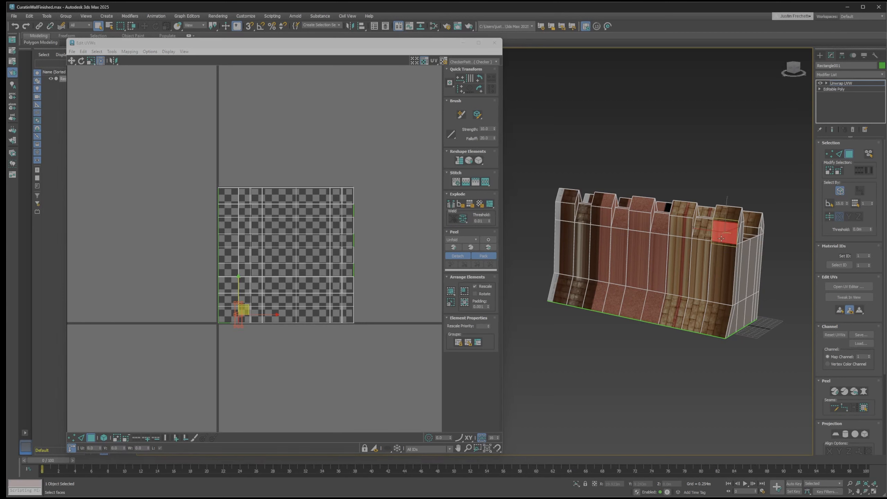
left_click(723, 268)
left_click(728, 235)
left_click(728, 276, "ctrl")
left_click(717, 313, "ctrl")
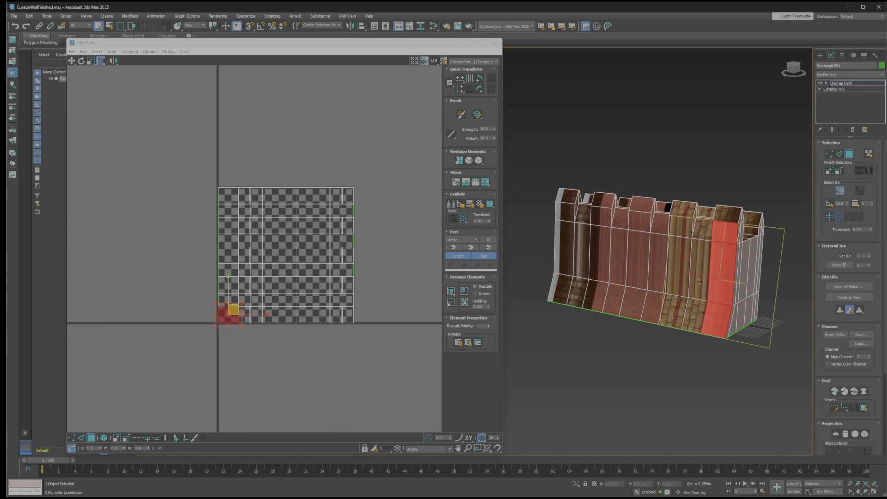
left_click(699, 267, "ctrl")
left_click(679, 264, "ctrl")
left_click(681, 305, "ctrl")
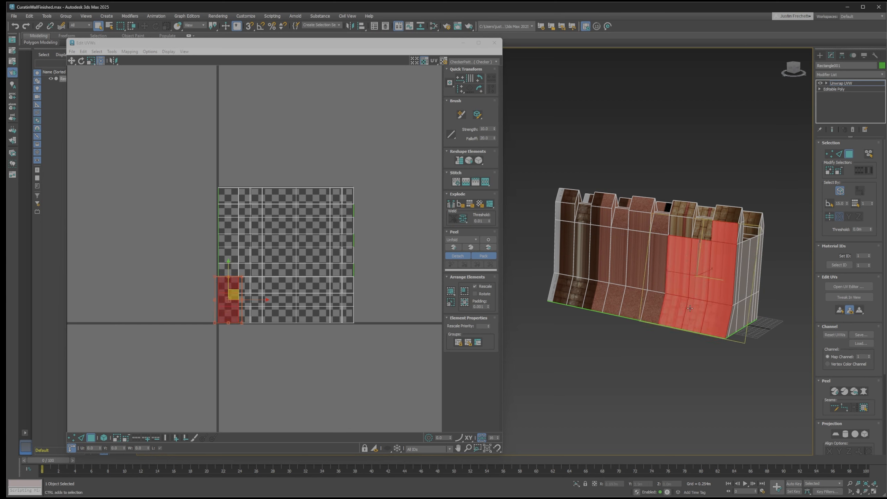
left_click(675, 174)
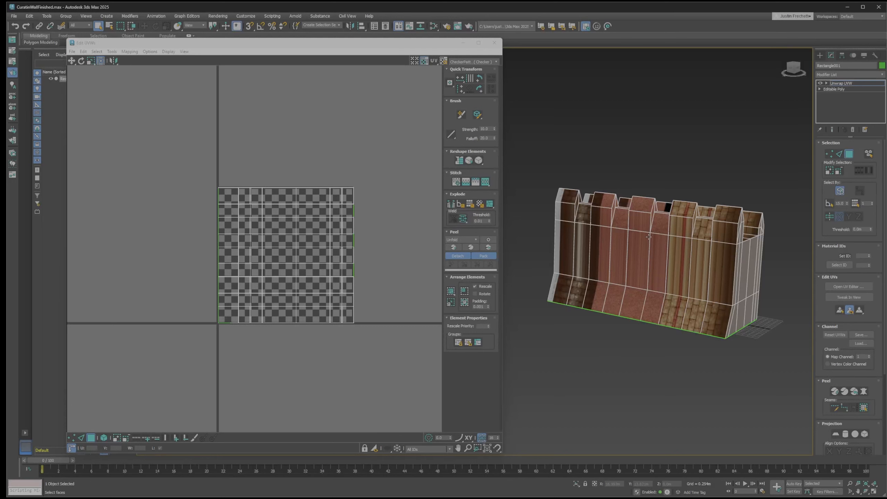
Step: Select the wall's entire outer face and its sloped base using selection by planar angle
scroll(648, 237, "up", 3)
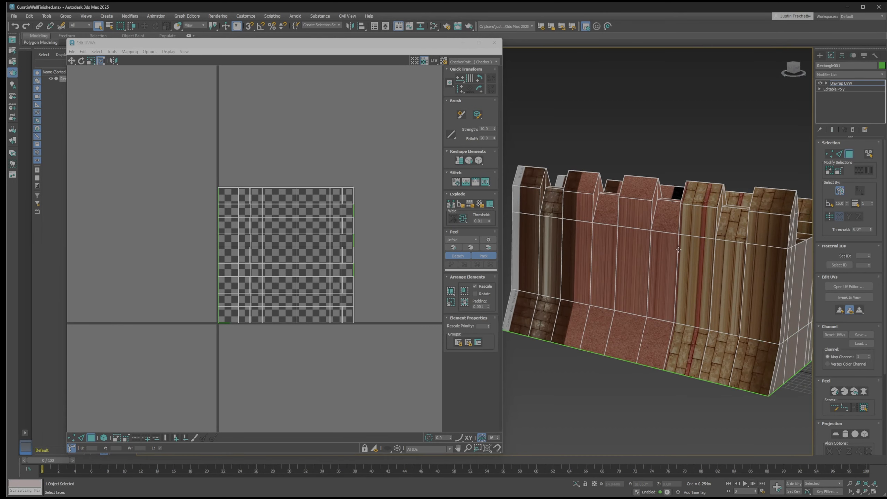
scroll(699, 249, "down", 3)
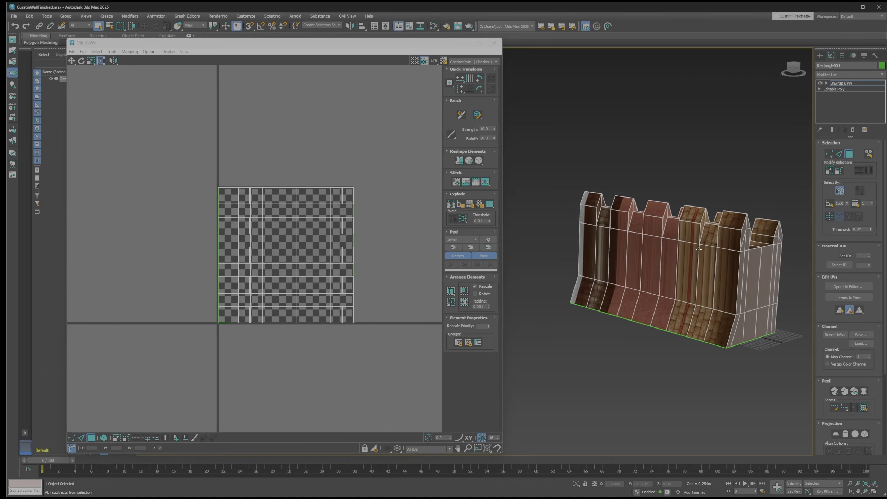
mouse_move(699, 248)
middle_mouse_down("alt")
mouse_move(665, 264)
mouse_move(716, 234)
mouse_move(698, 245)
middle_mouse_up("alt")
scroll(684, 252, "up", 2)
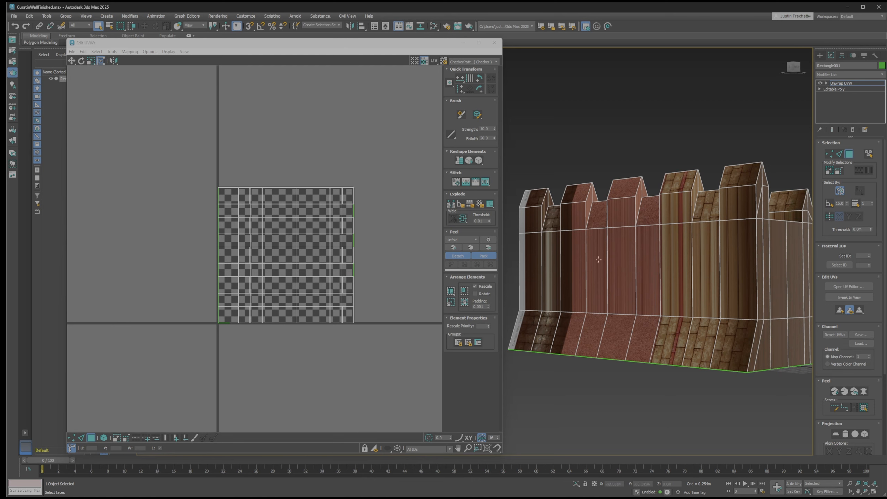
left_click(828, 205)
left_click(742, 249)
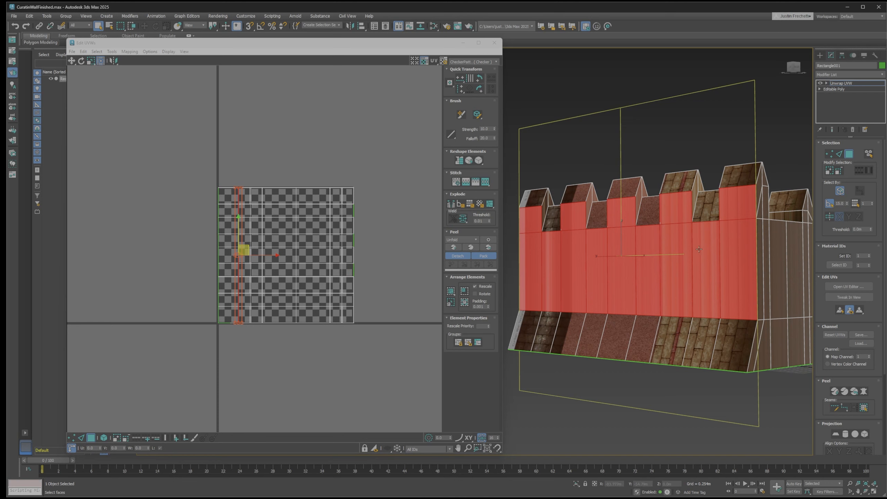
left_click(726, 342, "ctrl")
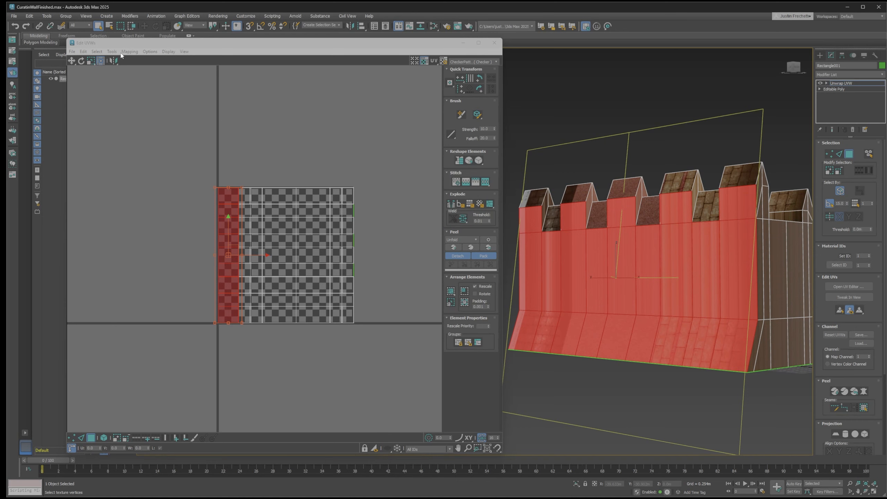
Step: Apply Normal Mapping with Left/Right Mapping to the selected outer faces, and move their UV shell into the empty space left of the checkered tile
left_click(132, 52)
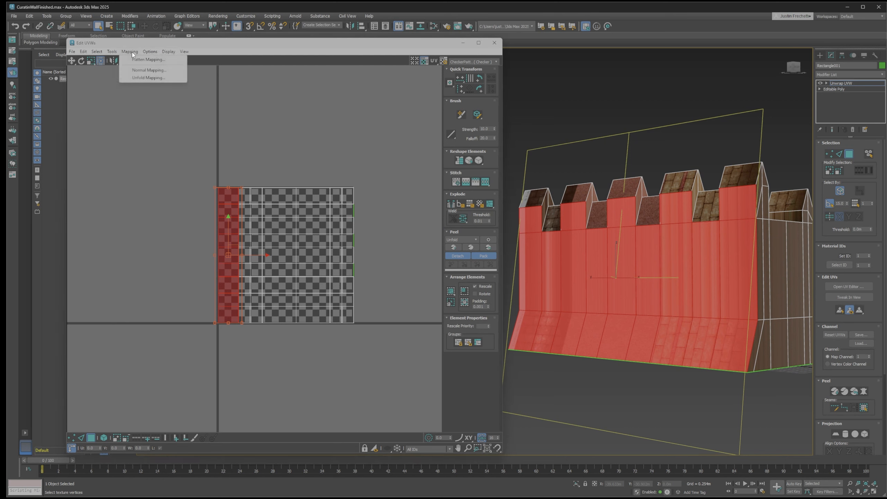
left_click(138, 71)
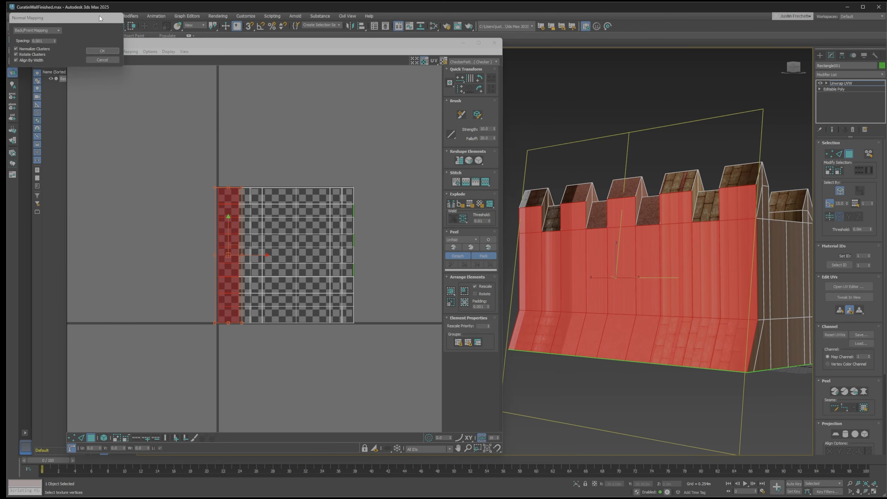
left_click_drag(99, 18, 119, 88)
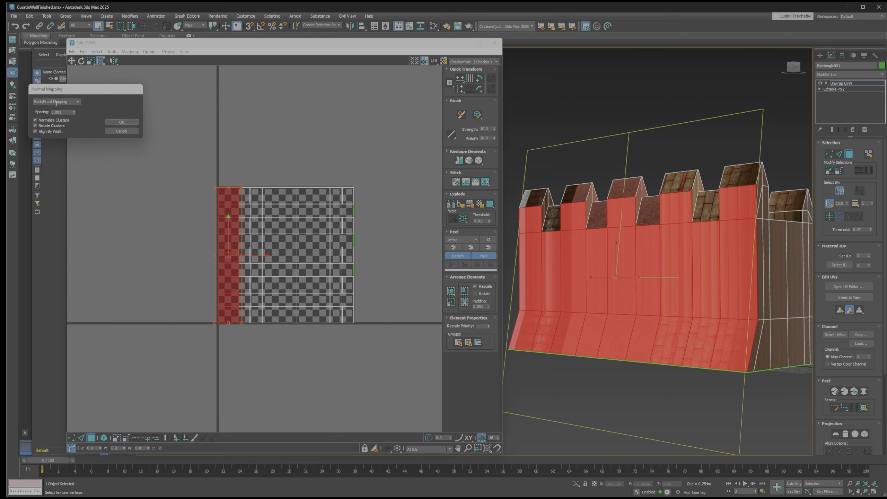
left_click(78, 102)
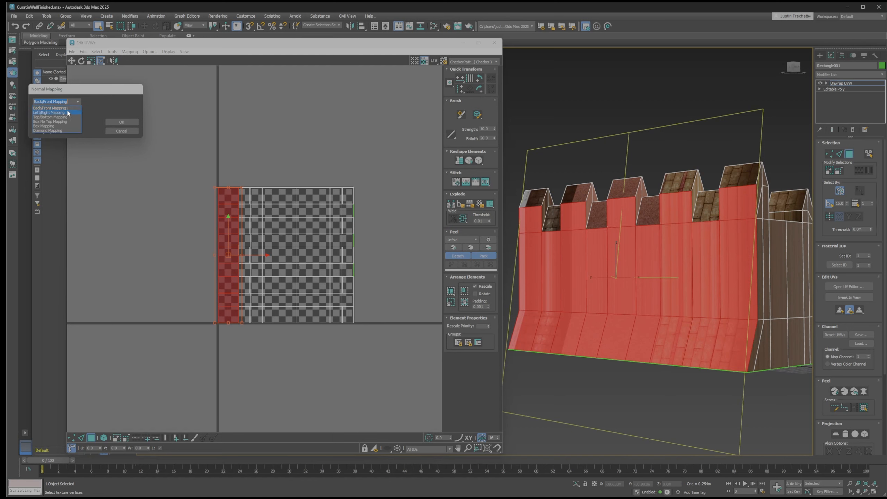
left_click(67, 113)
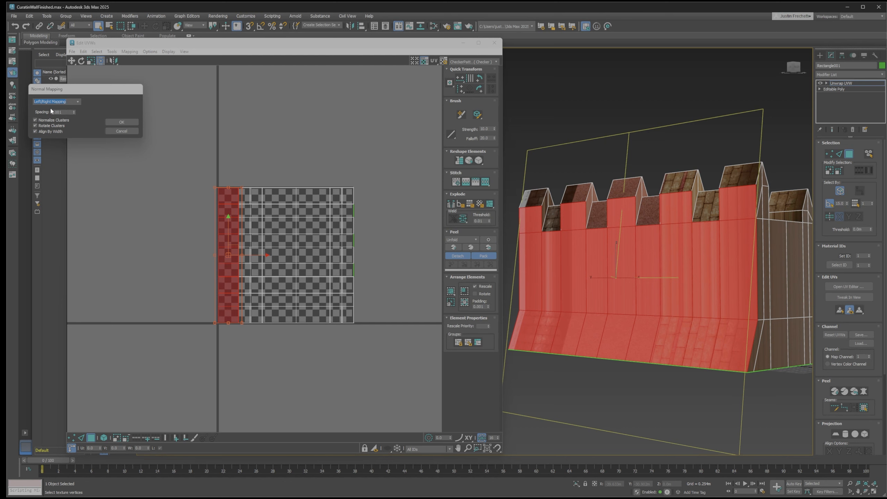
left_click(132, 124)
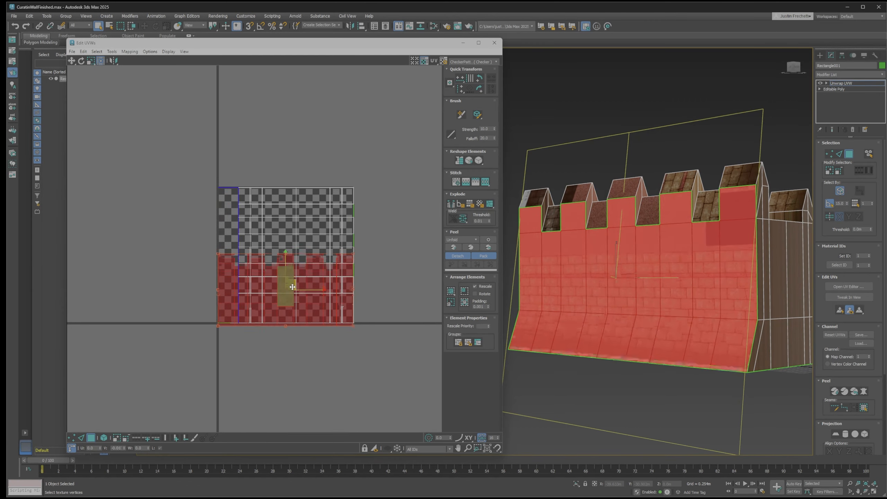
left_click_drag(288, 283, 150, 281)
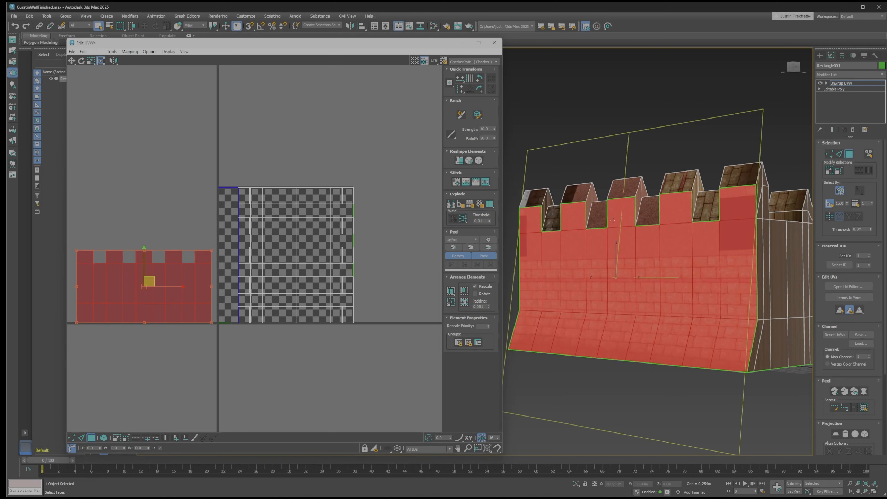
left_click(639, 136)
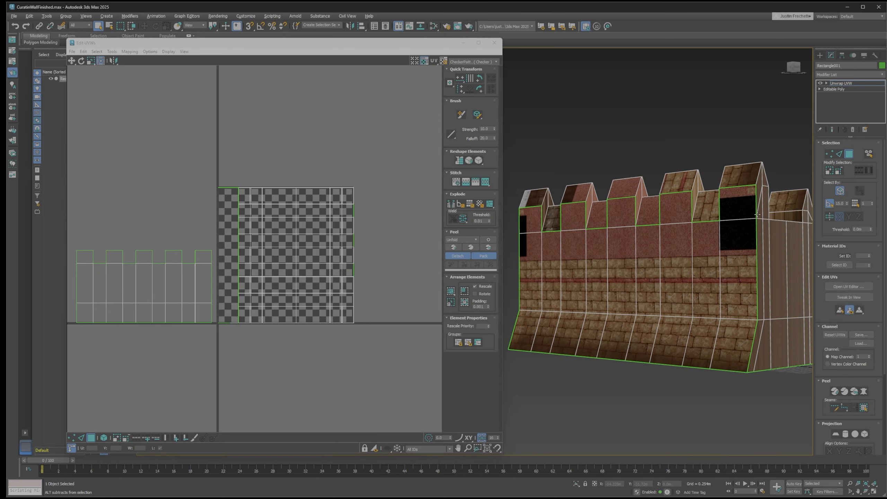
Step: Apply Left/Right Normal Mapping to the flat face on the wall's opposite side, and place its UV shell directly below the first one
middle_click_drag(757, 214, 678, 210, "alt")
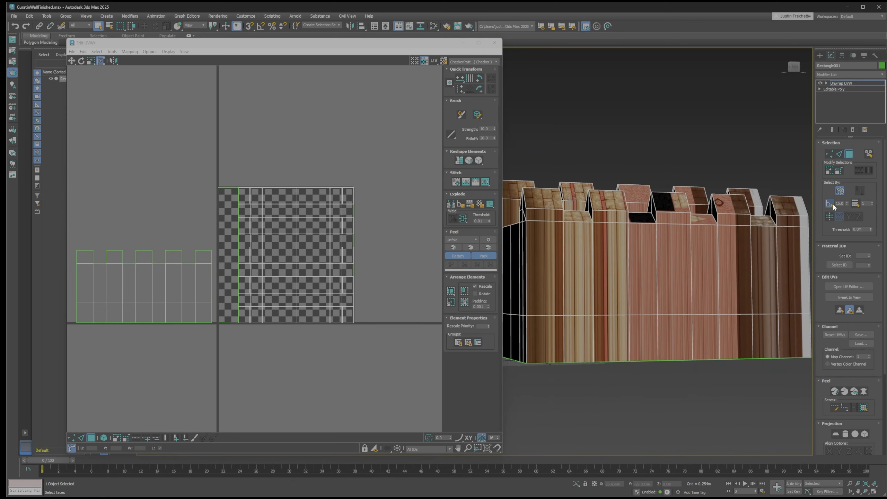
left_click(629, 291)
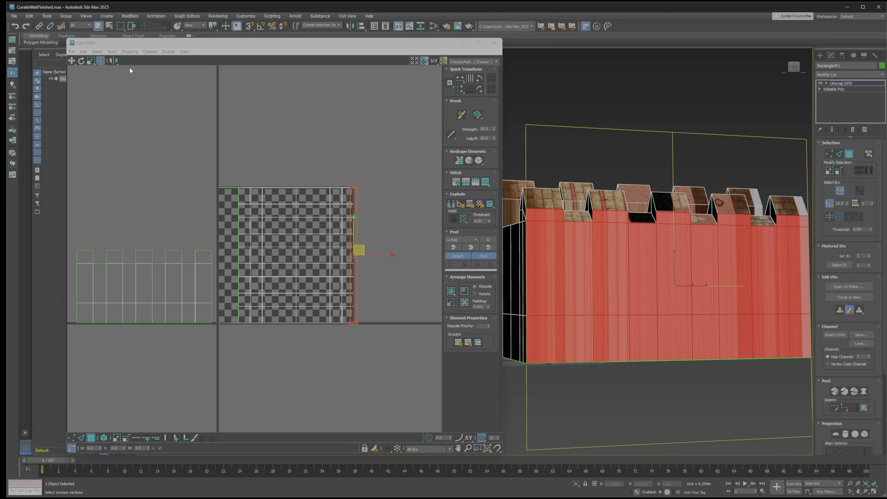
left_click(129, 51)
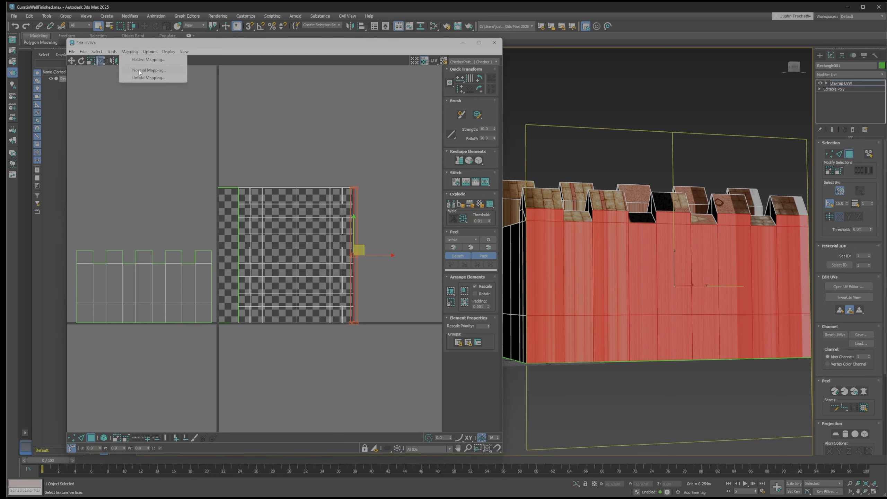
left_click(139, 70)
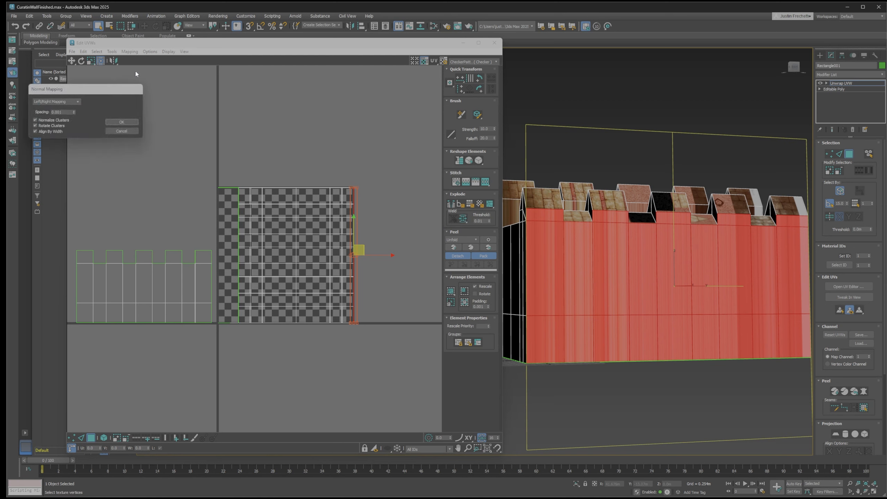
left_click(121, 122)
left_click_drag(296, 285, 154, 353)
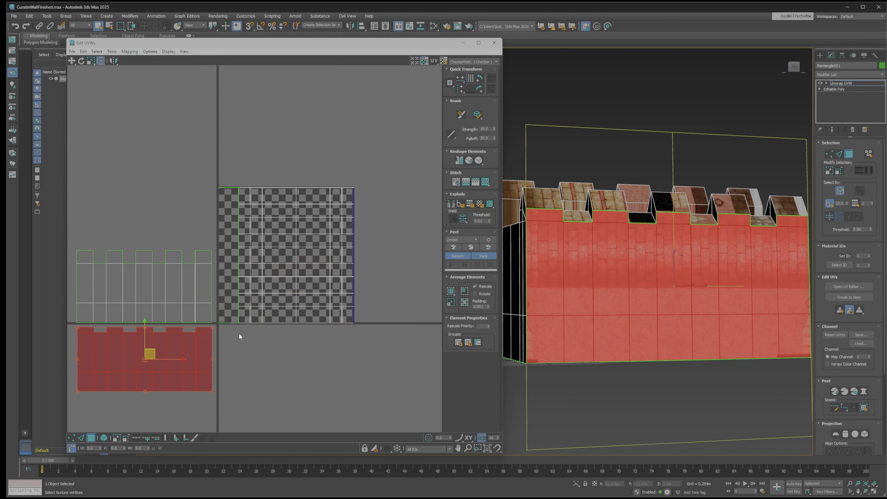
Step: Select the wall's flat end face together with its sloped base, leaving the merlon end faces above the walkway out of the selection
scroll(297, 354, "down", 2)
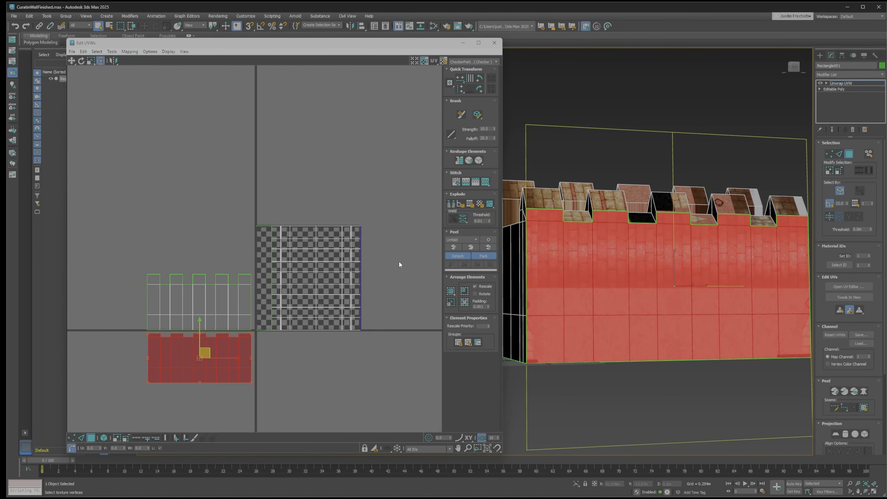
middle_click_drag(347, 338, 307, 309)
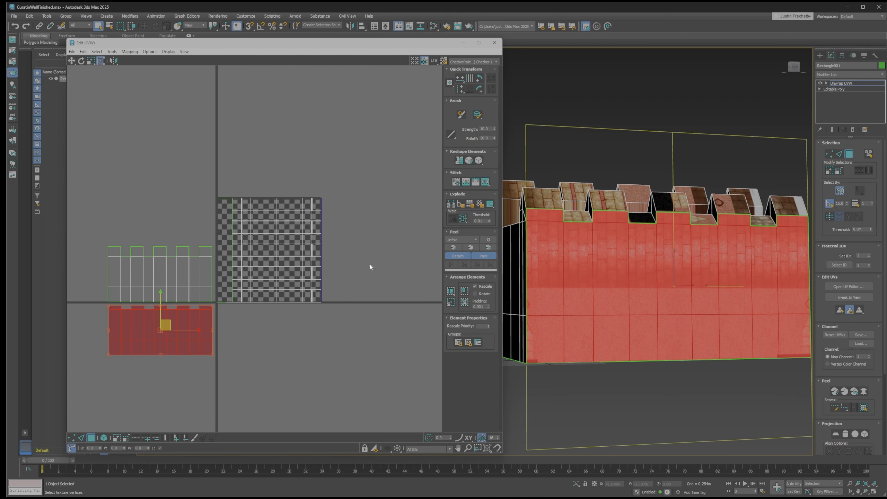
middle_click_drag(529, 265, 638, 238, "alt")
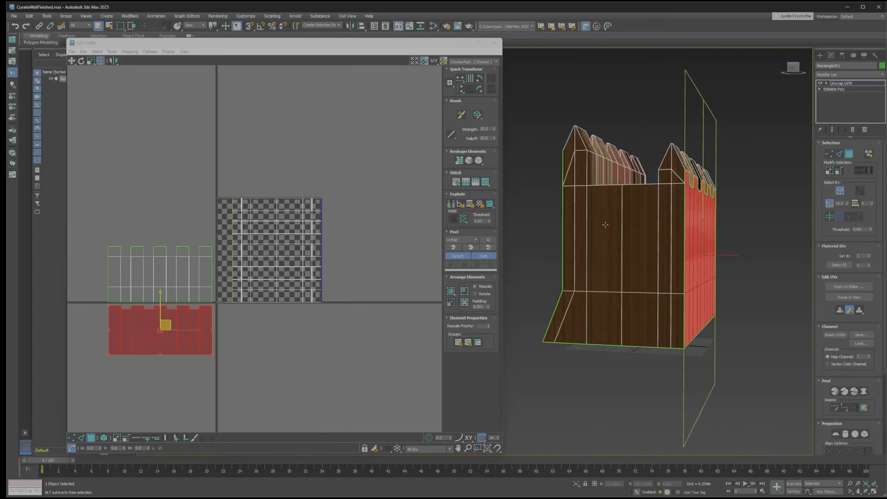
left_click(637, 238)
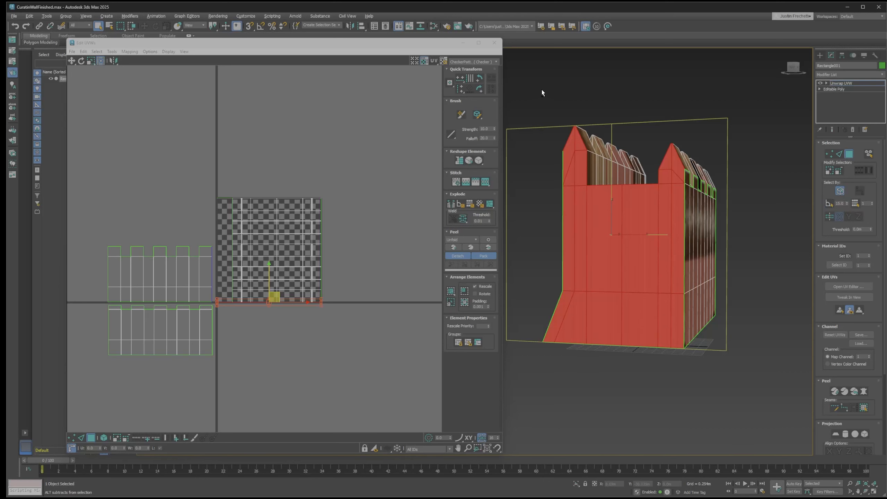
left_click_drag(617, 149, 713, 174, "alt")
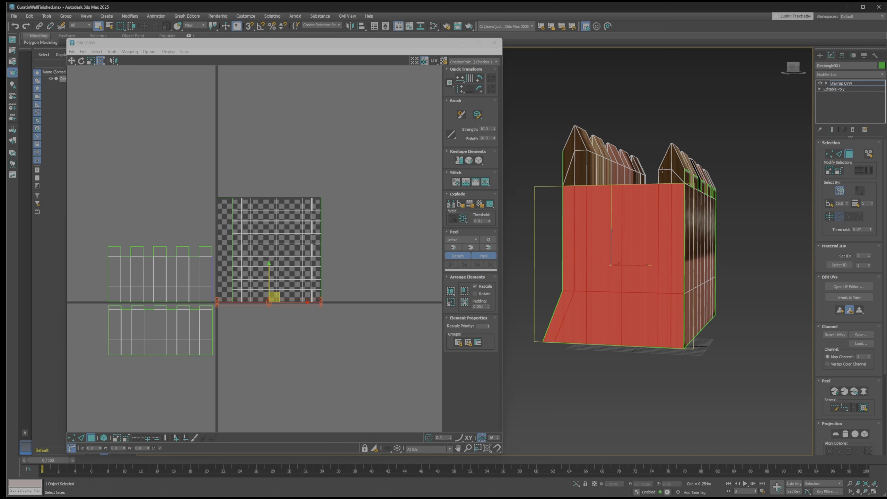
Step: Apply Normal Mapping with Back/Front Mapping to the selected end face
left_click(130, 52)
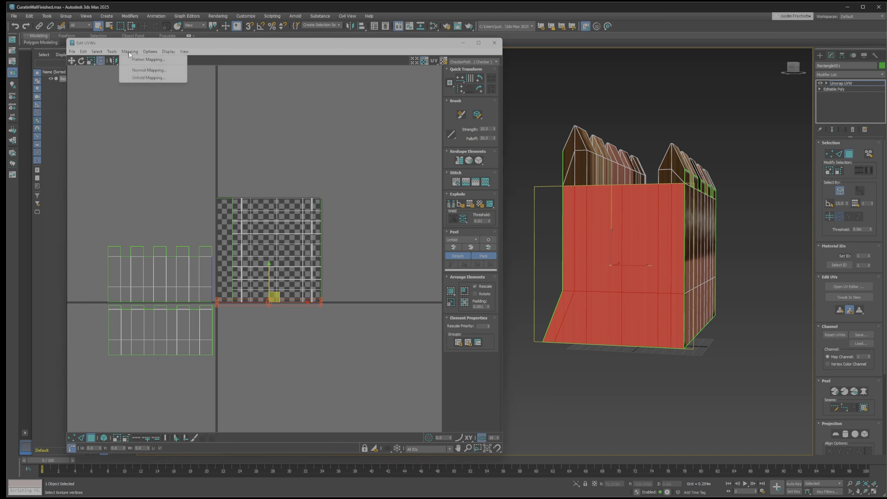
left_click(138, 71)
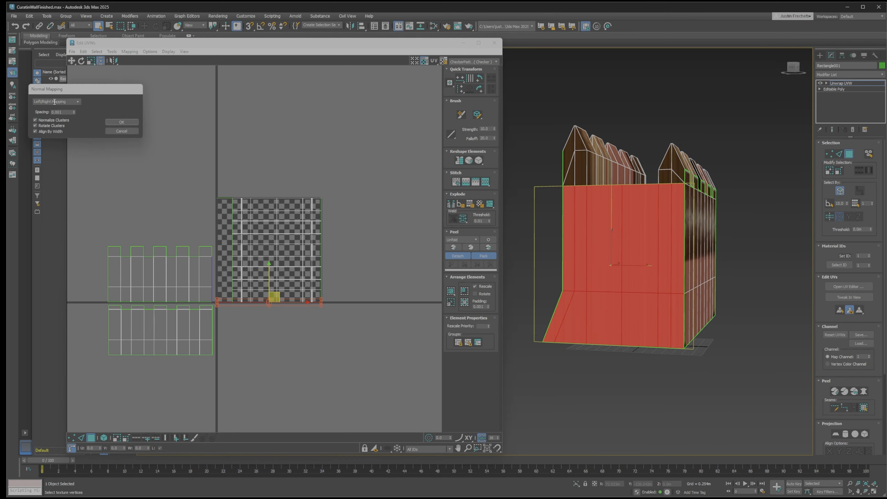
left_click(55, 101)
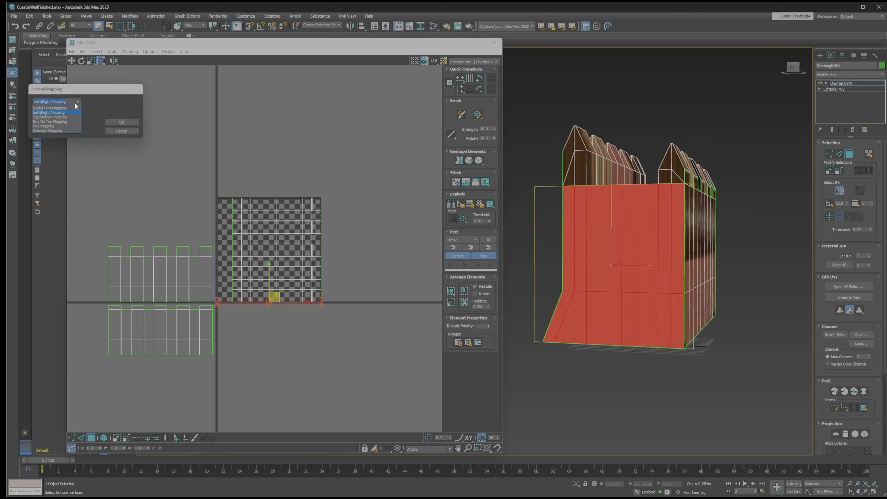
left_click(74, 108)
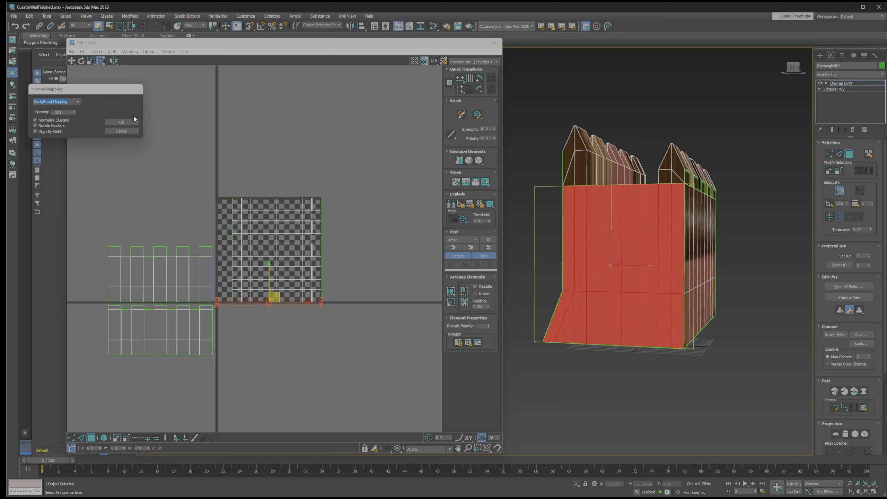
left_click(122, 121)
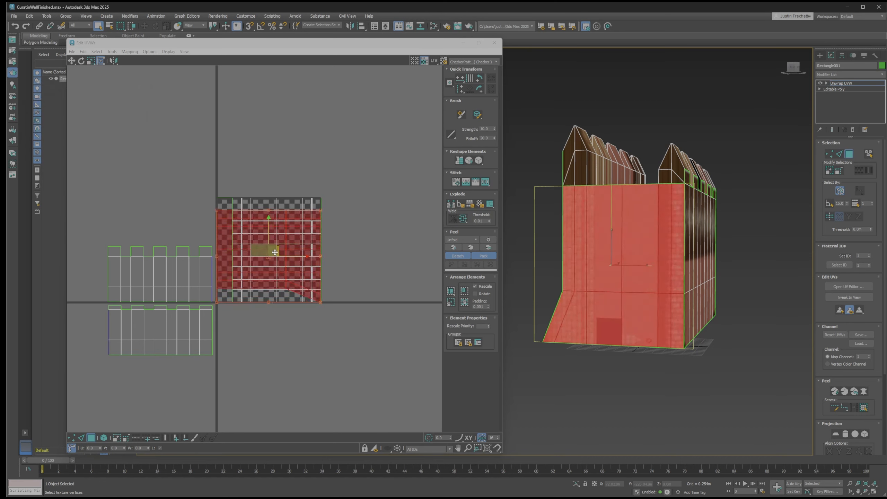
Step: Rotate the end face's UV shell 90 degrees clockwise so its base points down, and place it above the two long side shells
left_click_drag(274, 252, 155, 158)
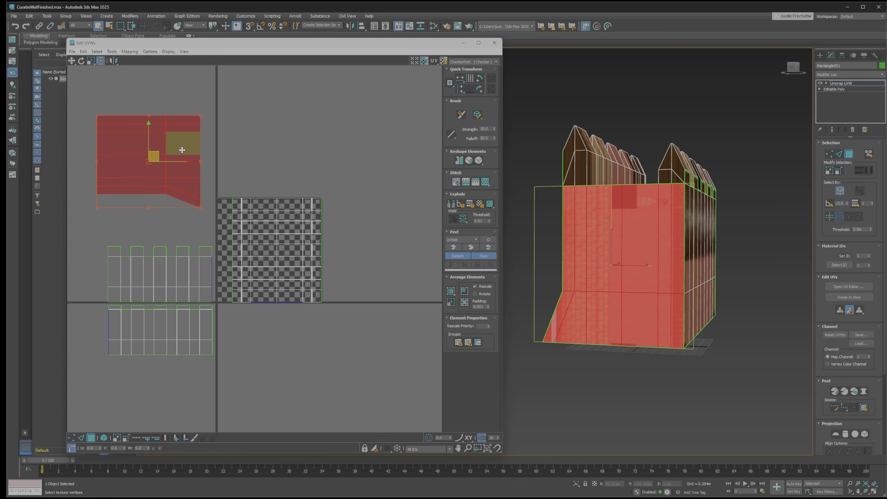
left_click(480, 90)
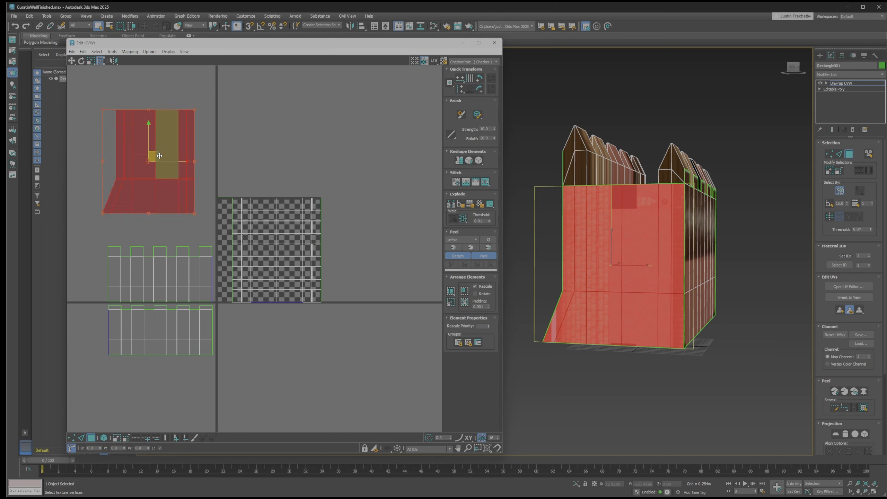
left_click_drag(156, 155, 163, 164)
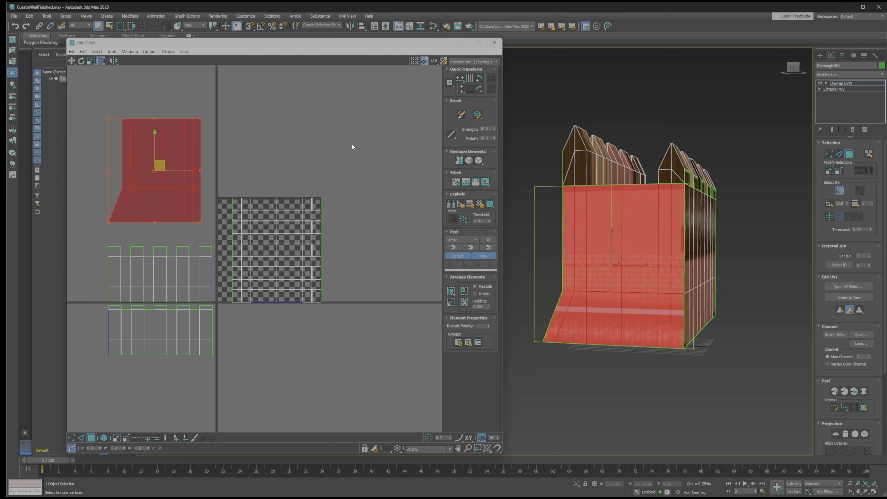
Step: Select the wall's opposite end face using selection by planar angle, and remove the merlon end faces from the selection
middle_click_drag(754, 248, 734, 251, "alt")
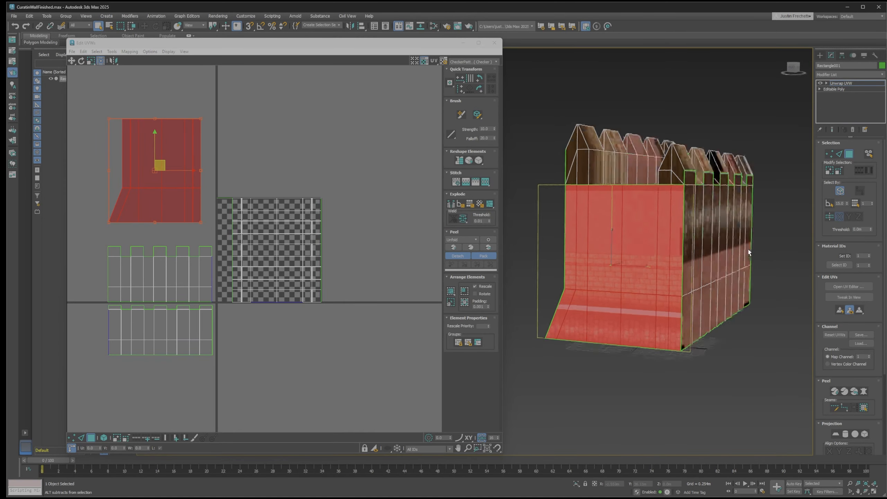
scroll(674, 255, "up", 5)
scroll(674, 255, "down", 5)
middle_click_drag(674, 255, 592, 207, "alt")
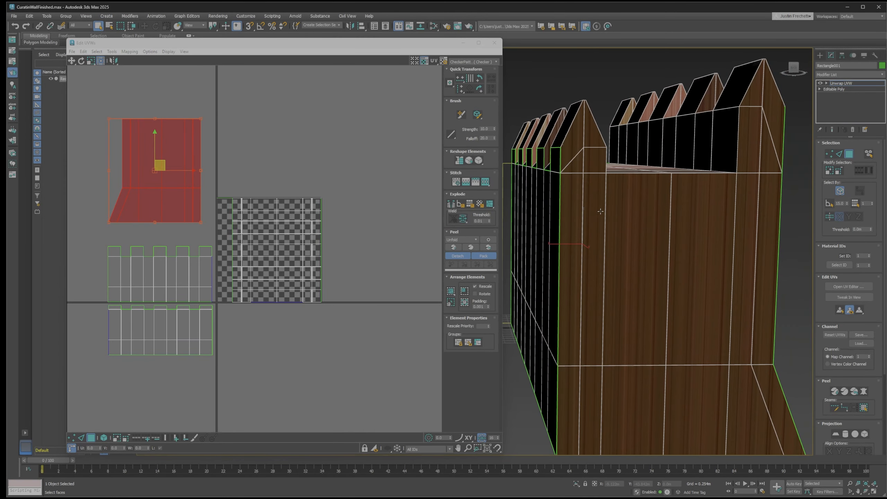
scroll(666, 222, "down", 2)
mouse_move(666, 221)
middle_mouse_down("alt")
mouse_move(654, 213)
mouse_move(665, 222)
middle_mouse_up("alt")
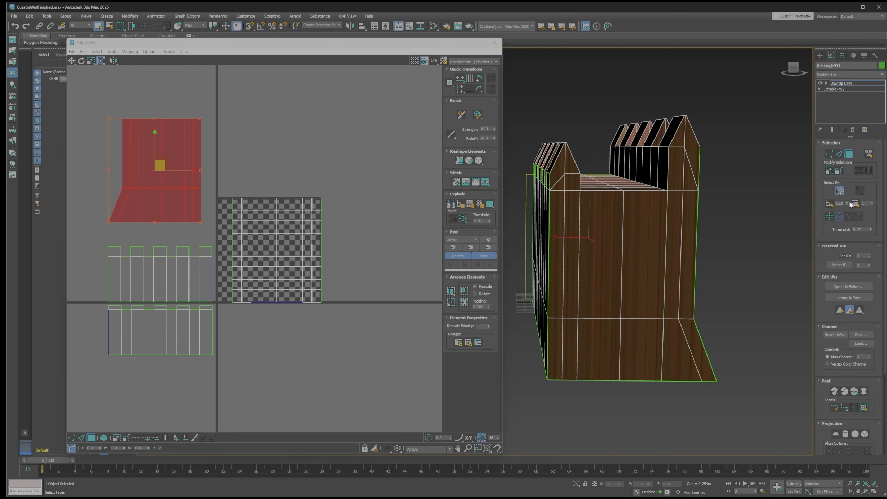
left_click(831, 204)
left_click(563, 219)
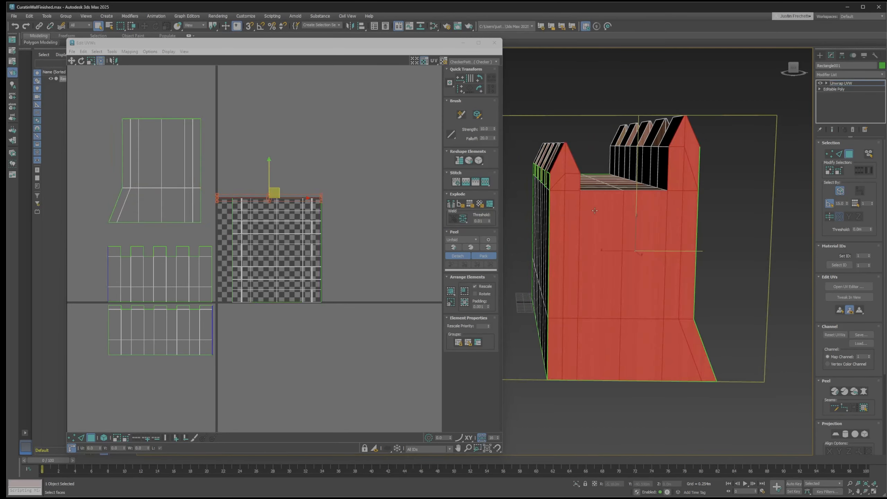
left_click_drag(518, 72, 717, 178)
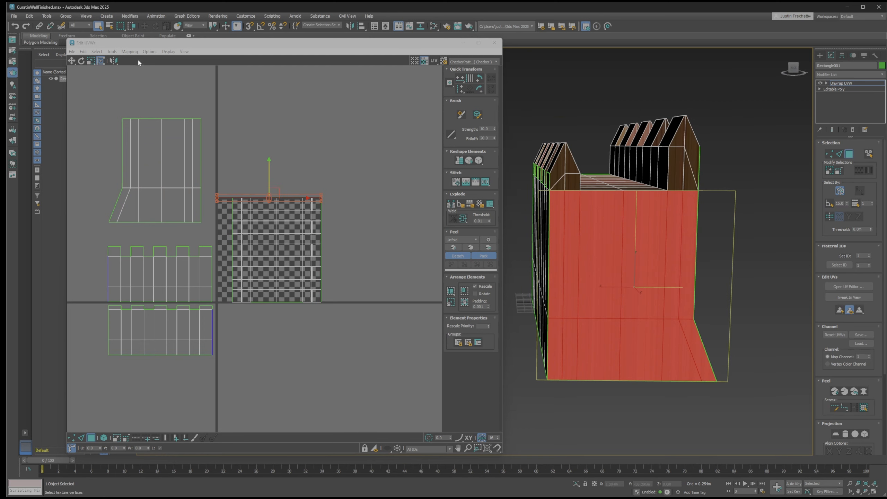
Step: Apply Back/Front Normal Mapping to the selected end face, and place its UV shell, rotated 90 degrees clockwise, below the checkered tile
left_click(130, 51)
left_click(138, 70)
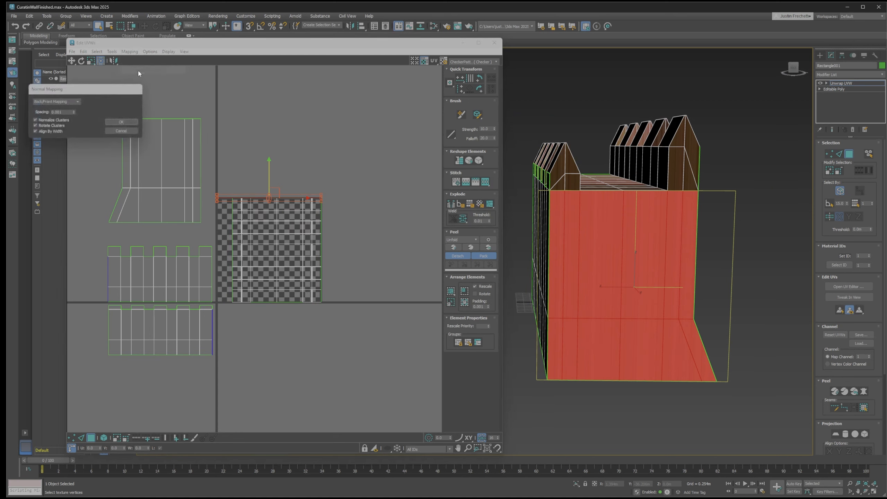
left_click(111, 122)
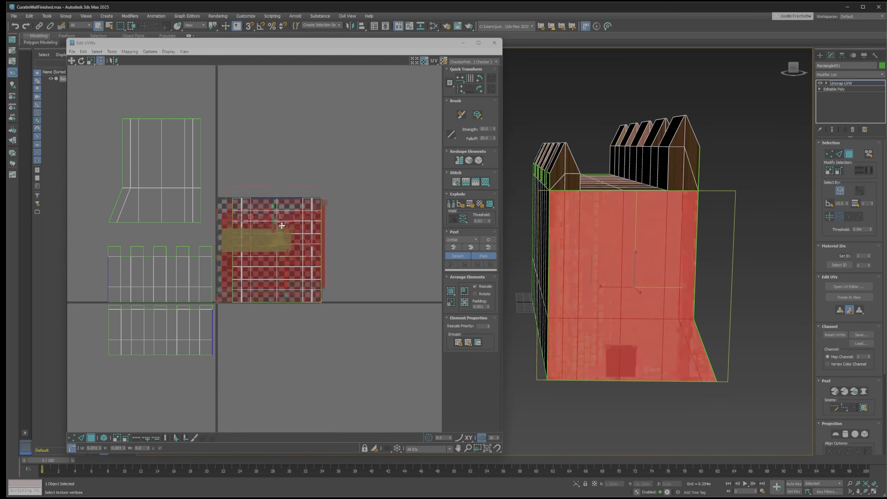
left_click(481, 90)
left_click_drag(290, 135, 284, 360)
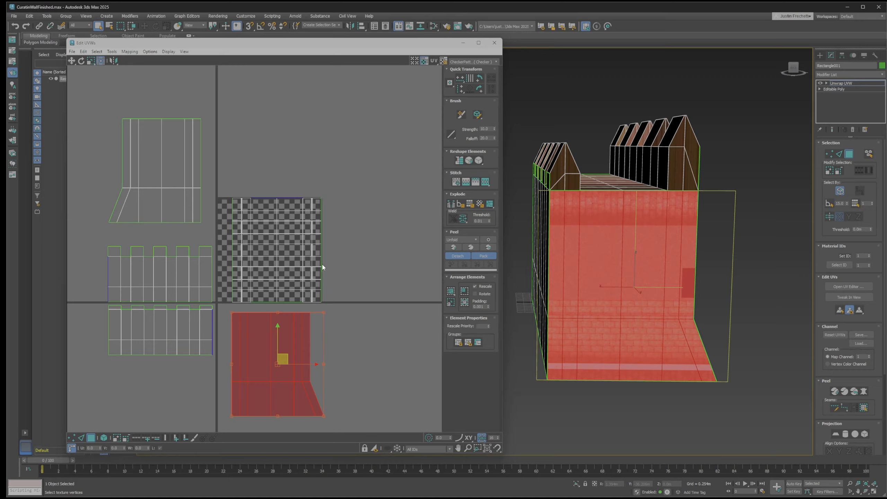
Step: Clear the selection and select the inner face of the taller parapet along the sloped-base side of the walkway
middle_click_drag(754, 245, 739, 310, "alt")
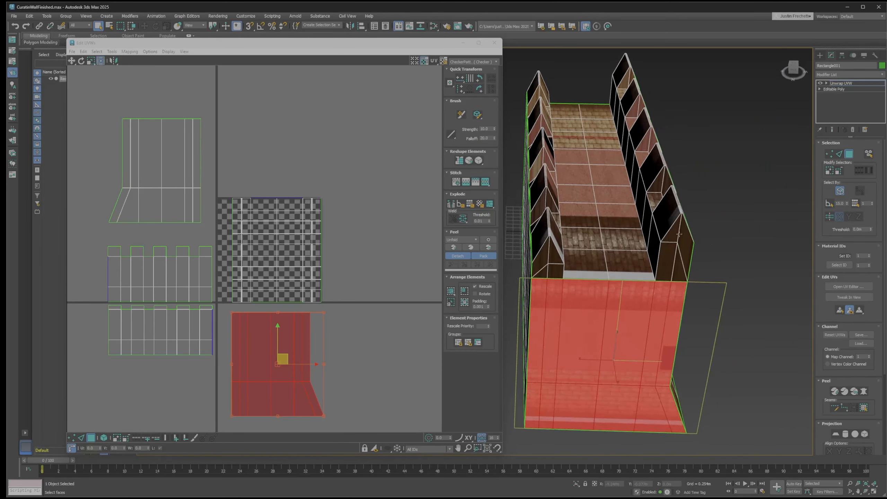
middle_click_drag(679, 234, 763, 222, "alt")
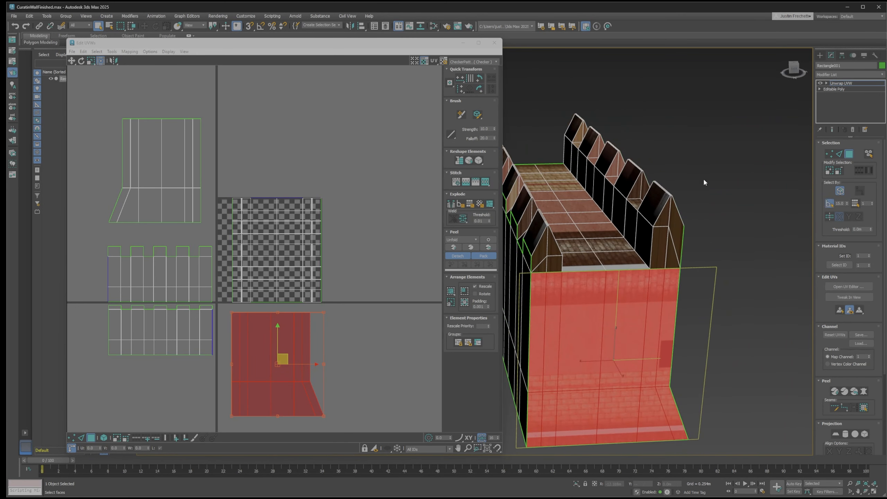
left_click(682, 258)
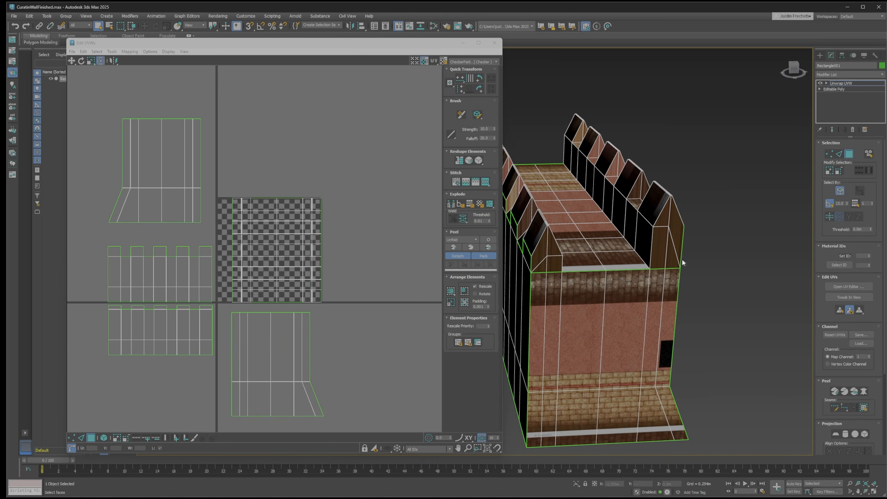
left_click(633, 229)
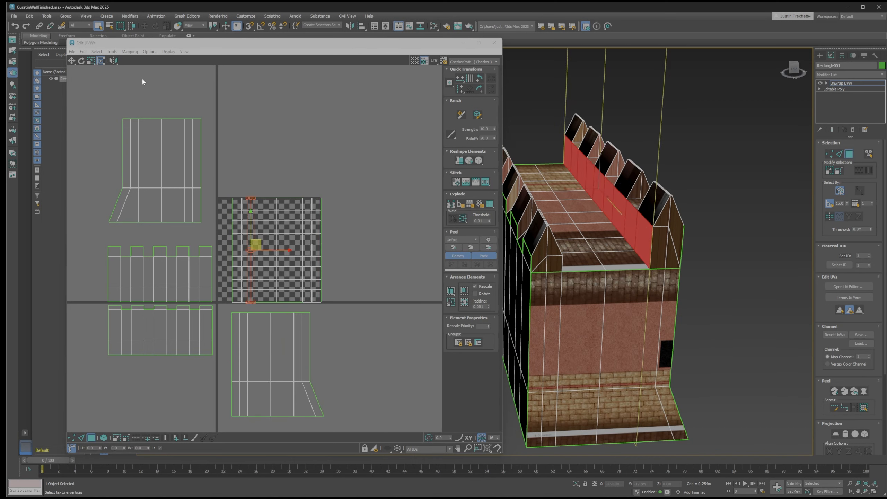
Step: Apply Left/Right Normal Mapping to the selected inner parapet face, and move its UV strip above the checkered tile
left_click(129, 51)
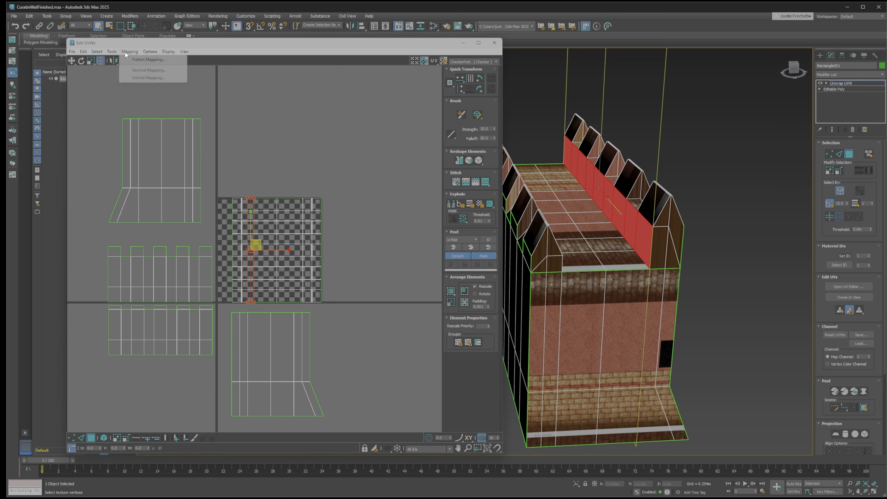
left_click(141, 70)
left_click(74, 101)
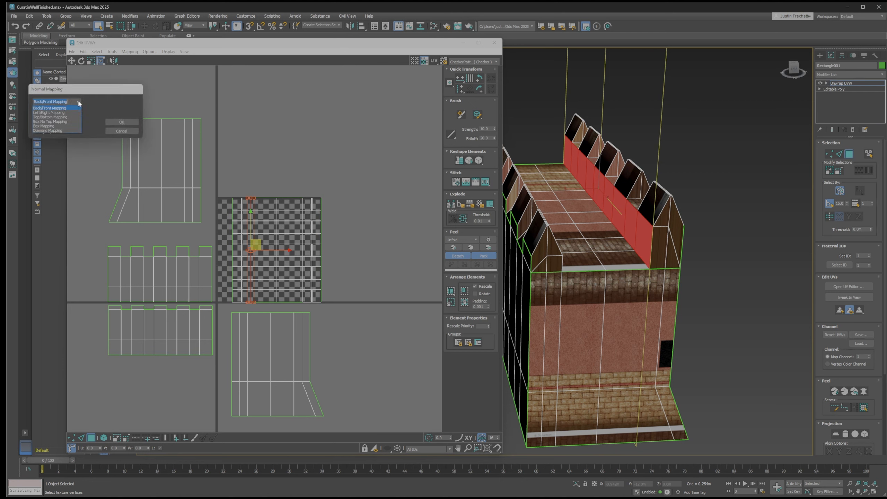
left_click(53, 112)
left_click(122, 121)
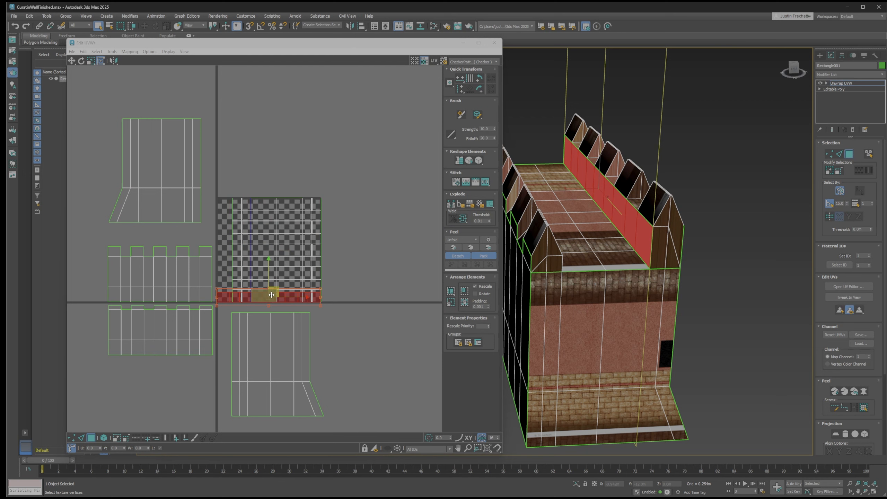
left_click_drag(279, 296, 278, 149)
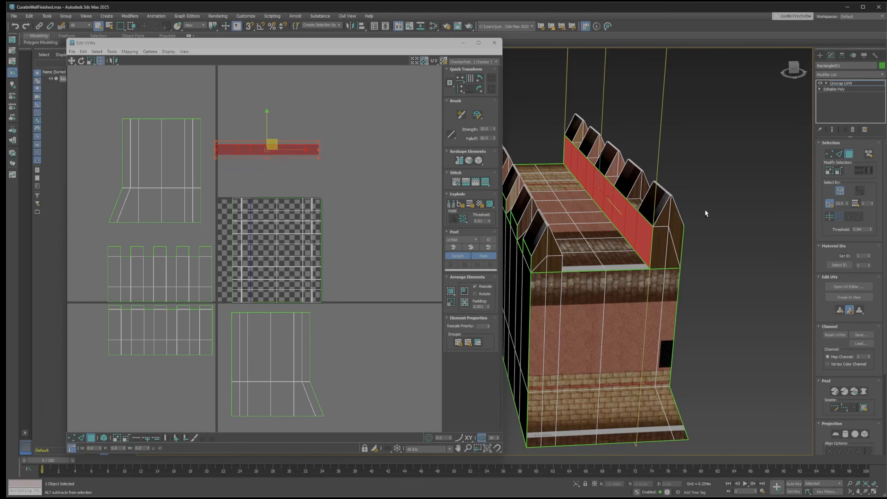
Step: Apply Left/Right Normal Mapping to the opposite parapet's low inner face, and place its UV strip to the right of the first strip
middle_click_drag(705, 208, 604, 227, "alt")
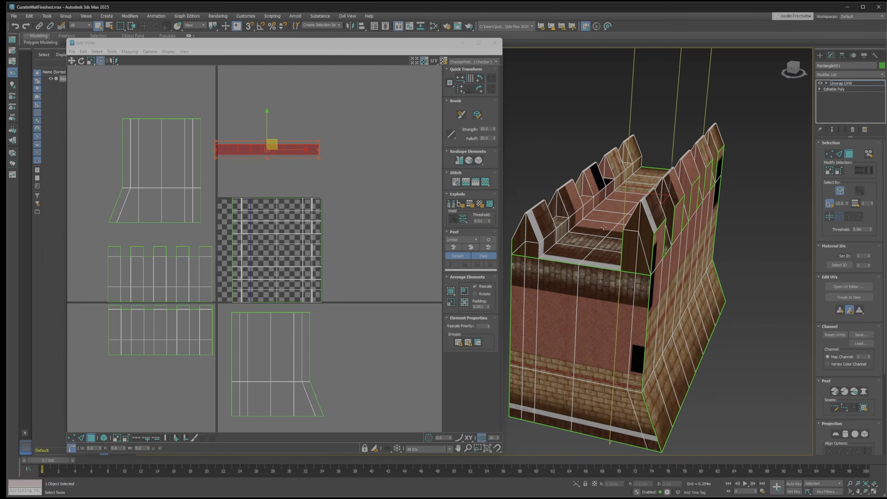
left_click(580, 220)
left_click(128, 51)
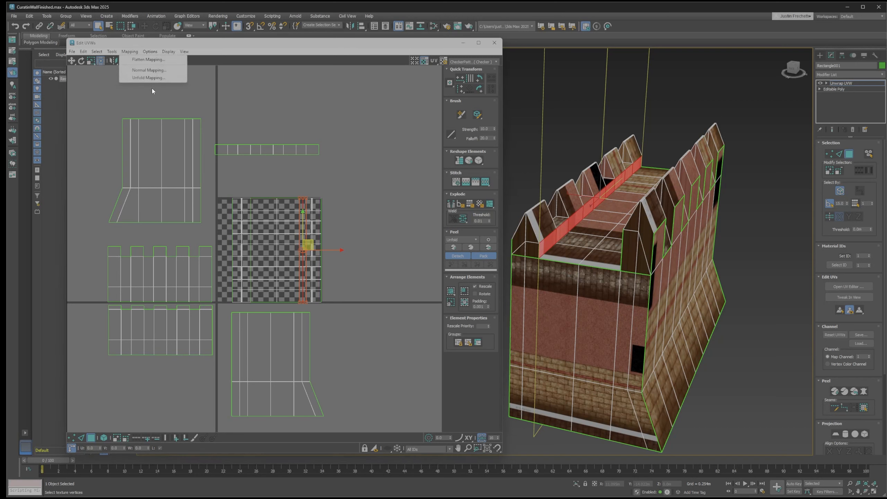
left_click(149, 70)
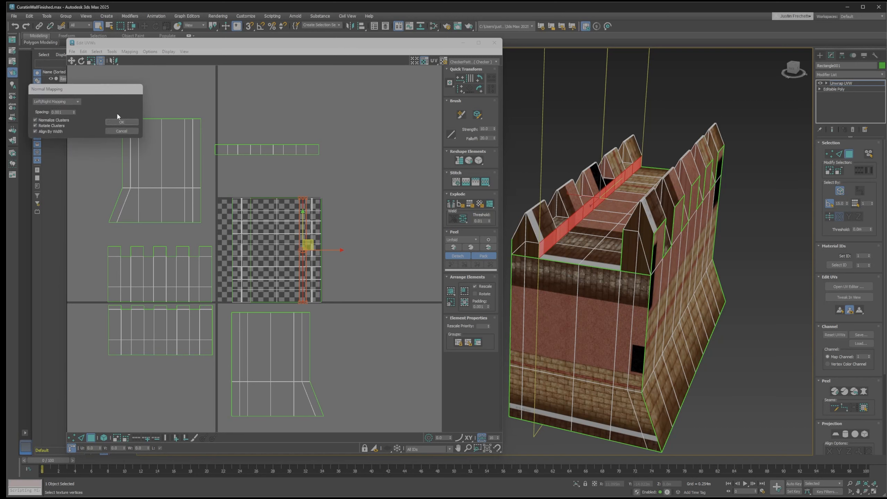
left_click(121, 122)
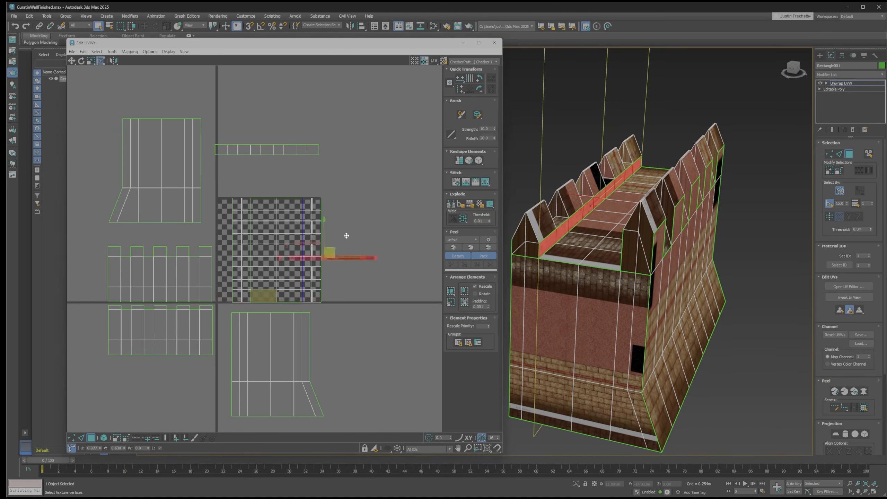
left_click_drag(346, 235, 408, 127)
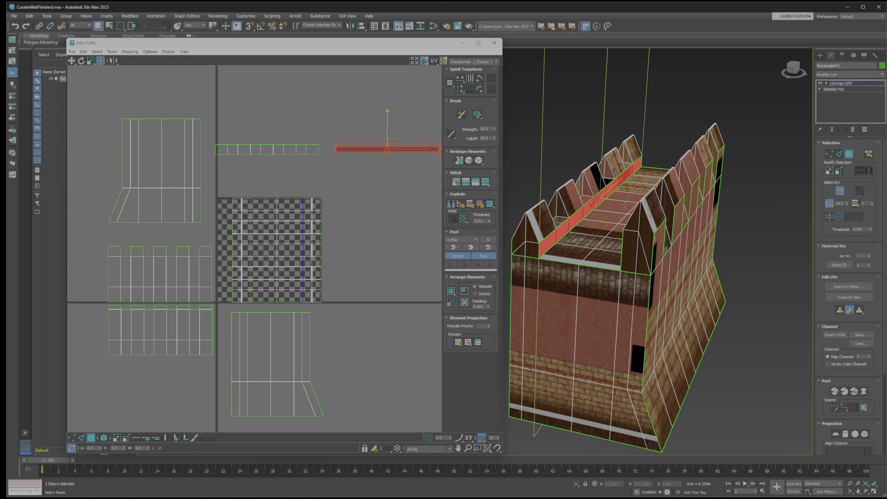
Step: Select the walkway floor, apply Top/Bottom Normal Mapping to it, and place its UV shell above the strips over the checkered tile
left_click(615, 219)
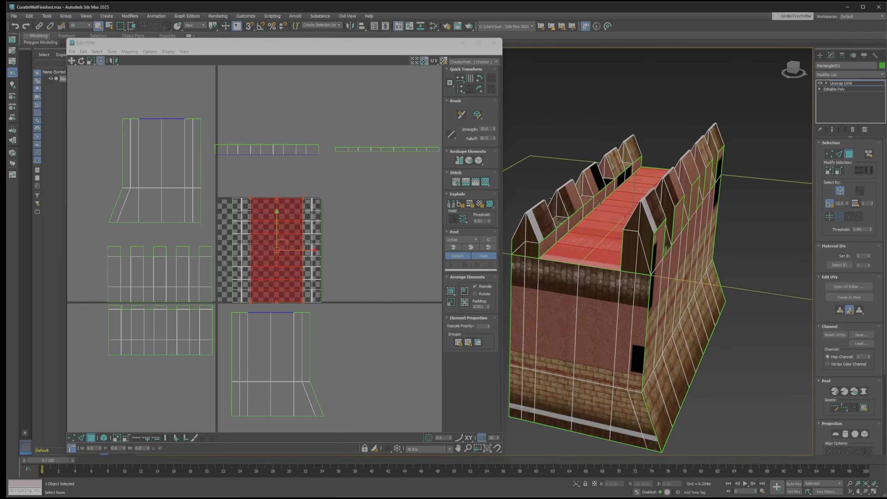
left_click(129, 52)
left_click(144, 70)
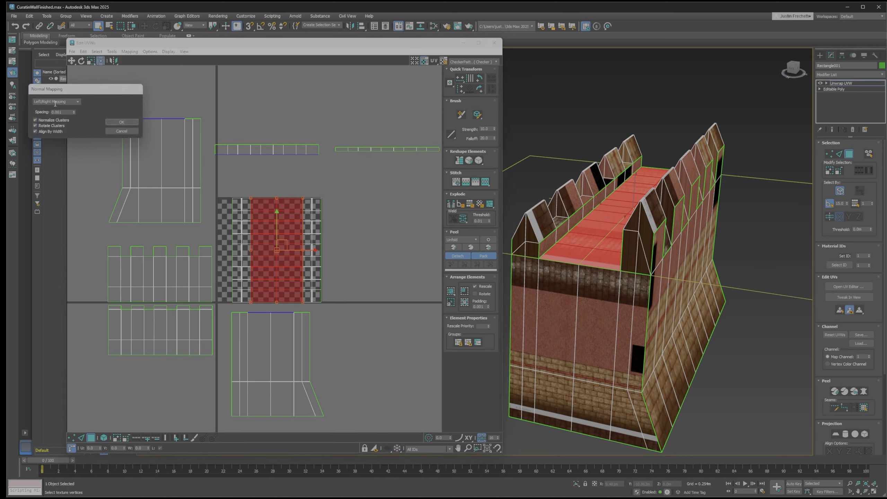
left_click(78, 101)
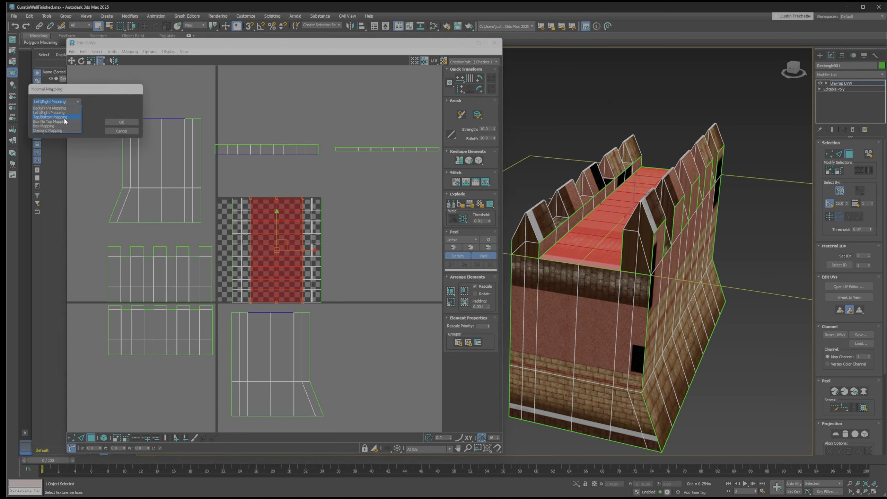
left_click(59, 117)
left_click(121, 123)
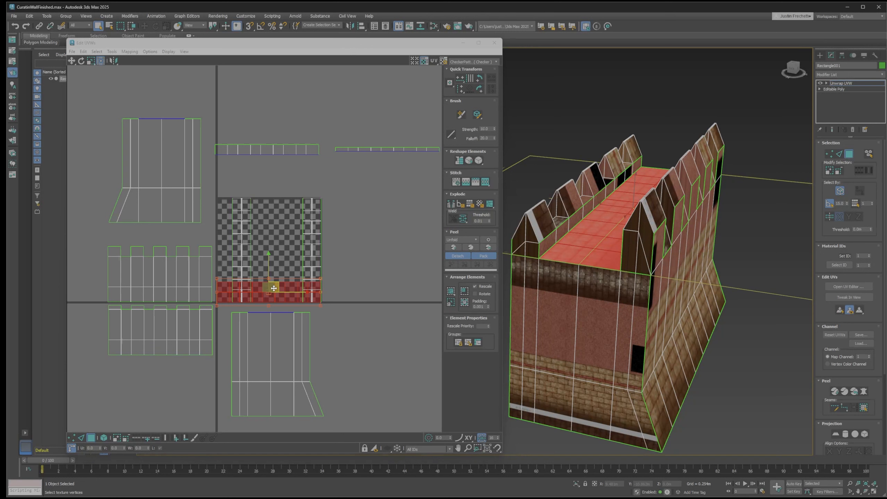
left_click_drag(272, 287, 274, 122)
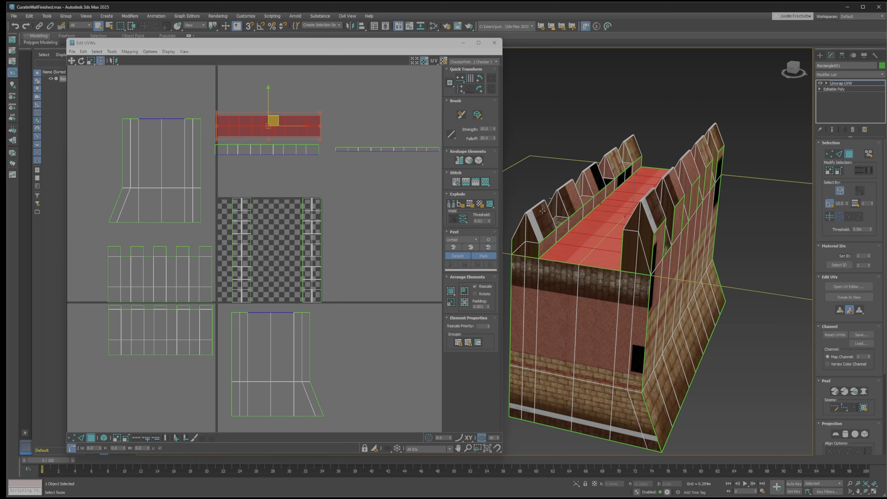
middle_click_drag(543, 206, 559, 233, "alt")
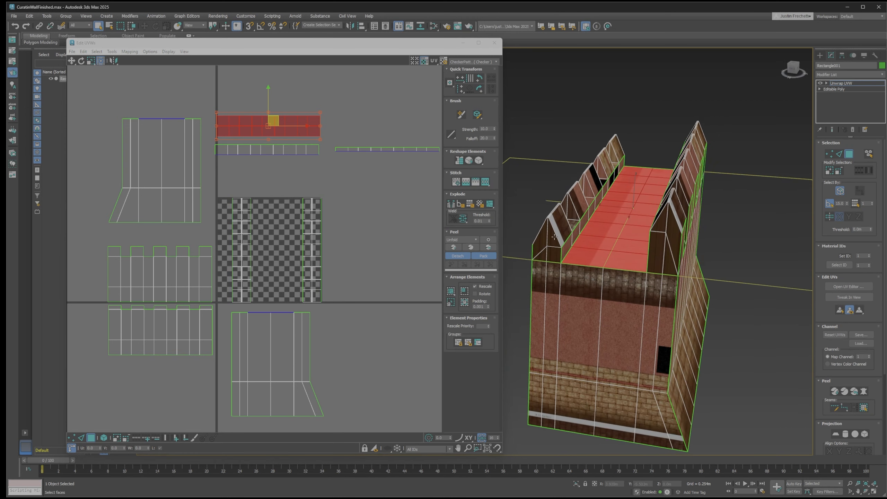
scroll(585, 199, "up", 3)
middle_click_drag(585, 199, 618, 156, "alt")
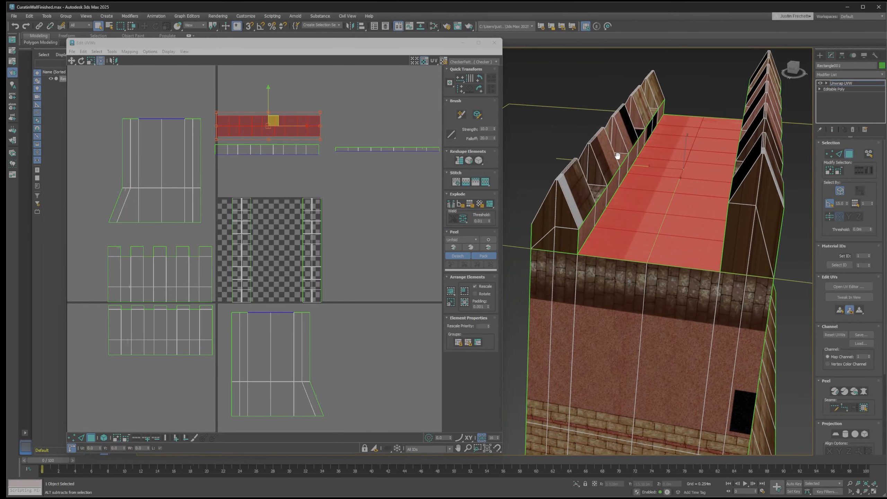
left_click(829, 204)
left_click(622, 352)
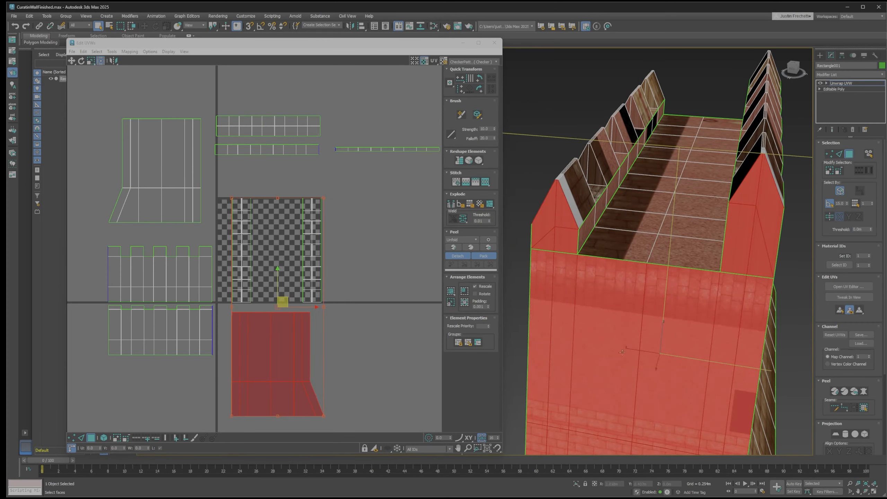
left_click(536, 149)
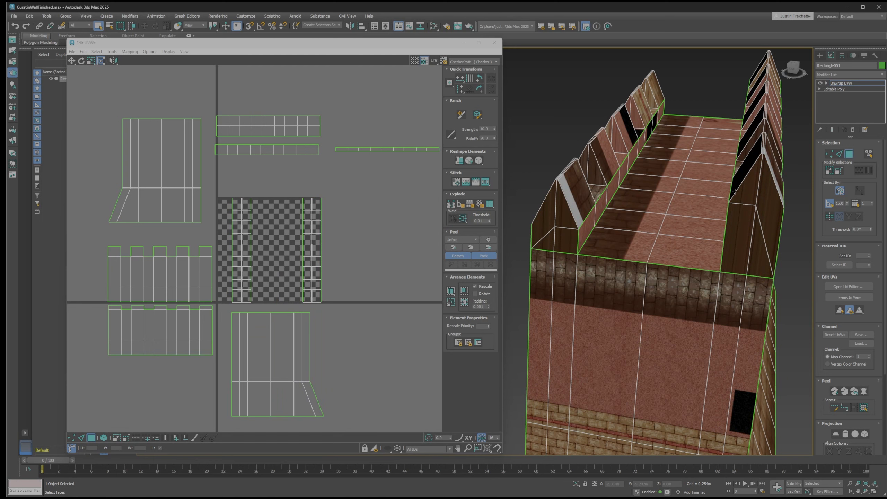
Step: Select the near-facing pointed end faces of the four merlons behind the first one on the low parapet
middle_click_drag(734, 192, 635, 196, "alt")
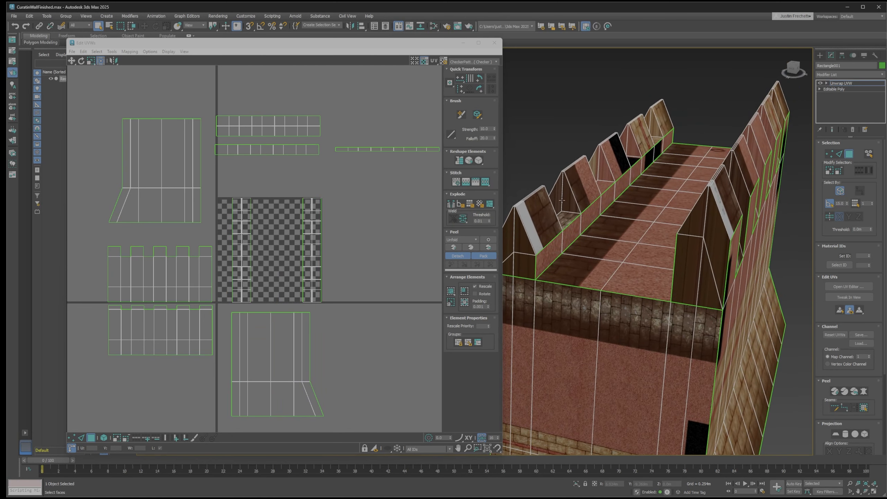
left_click(573, 197, "ctrl")
left_click(602, 164, "ctrl")
left_click(630, 144, "ctrl")
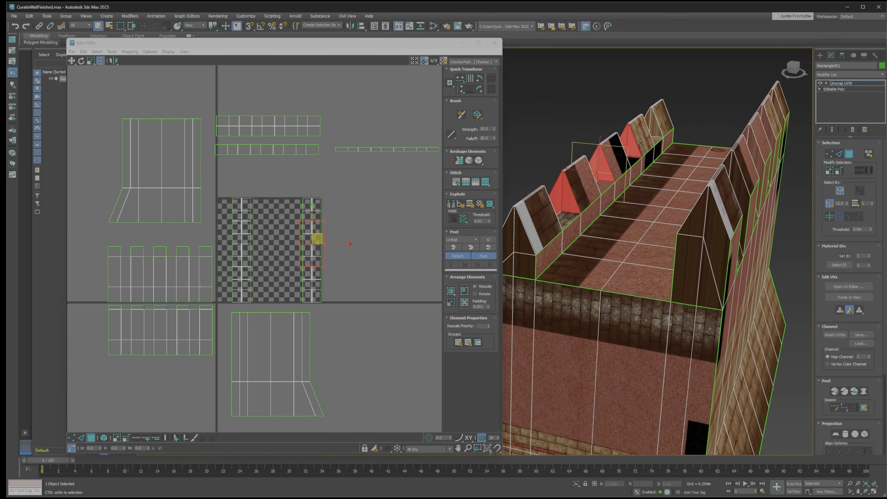
left_click(657, 133, "ctrl")
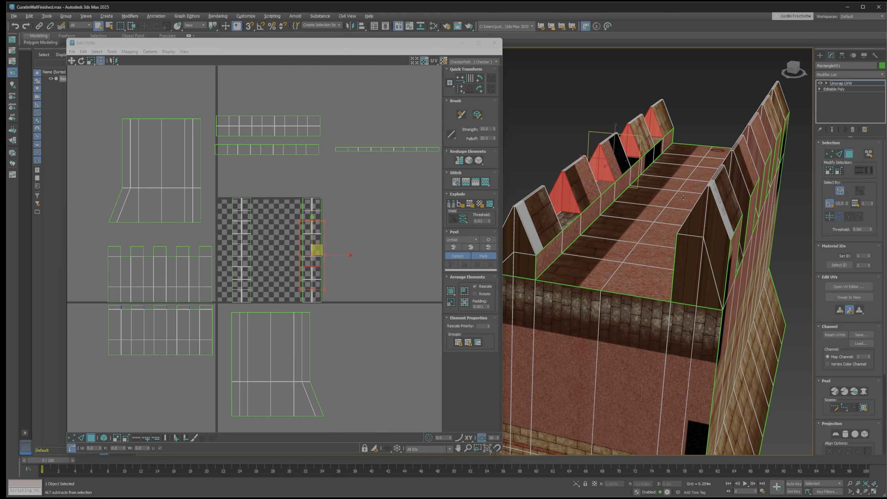
Step: Add the matching pointed end faces of the four rear merlons on the taller parapet along the sloped-base side to the selection
middle_click_drag(714, 185, 689, 197, "alt")
left_click(725, 191, "ctrl")
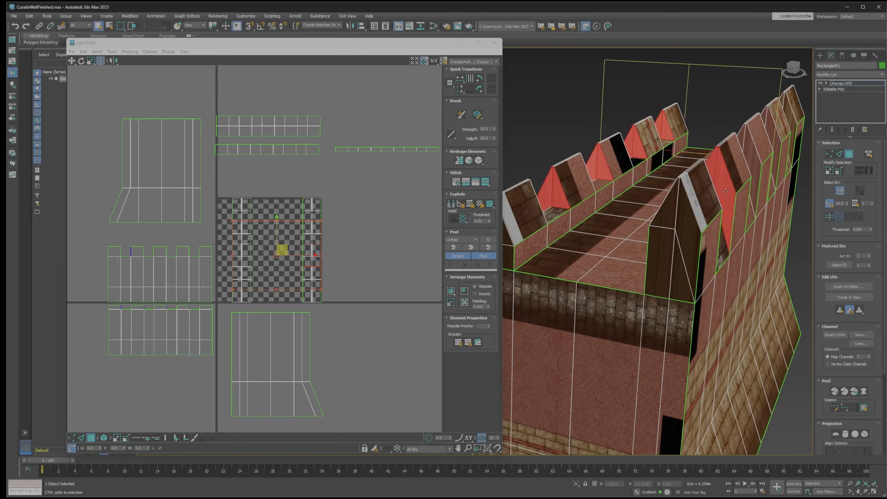
left_click(750, 154, "ctrl")
left_click(770, 138, "ctrl")
left_click(792, 118, "ctrl")
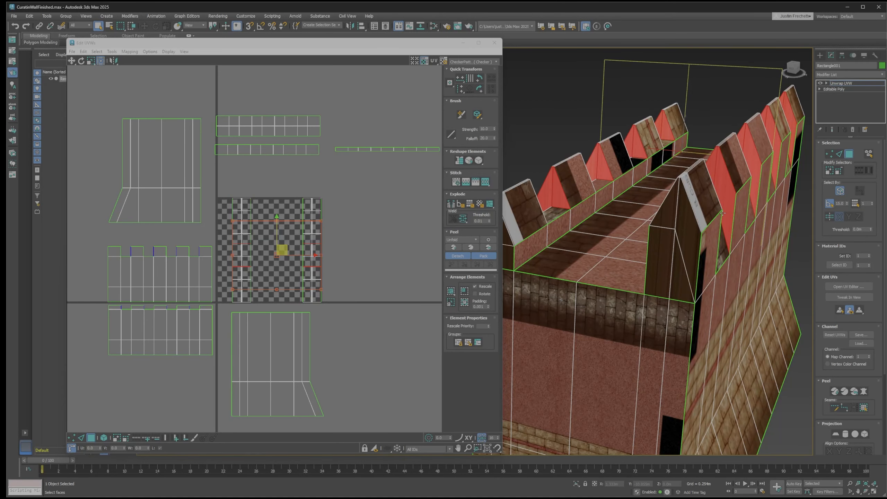
scroll(661, 225, "down", 2)
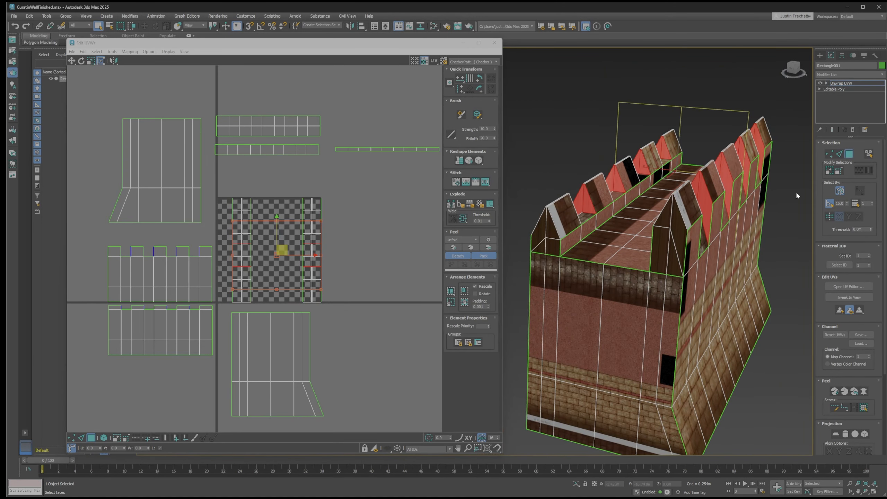
Step: Add all polygons of the two front merlons' pointed faces, flush with the near end wall, to the selection
left_click(542, 230, "ctrl")
left_click(550, 231, "ctrl")
left_click(549, 243, "ctrl")
left_click(543, 247, "ctrl")
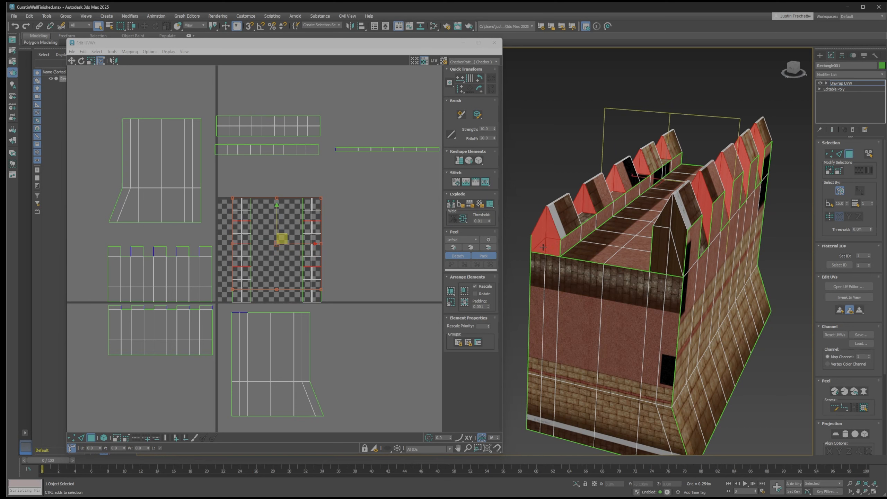
left_click(665, 248, "ctrl")
left_click(675, 259, "ctrl")
left_click(677, 227, "ctrl")
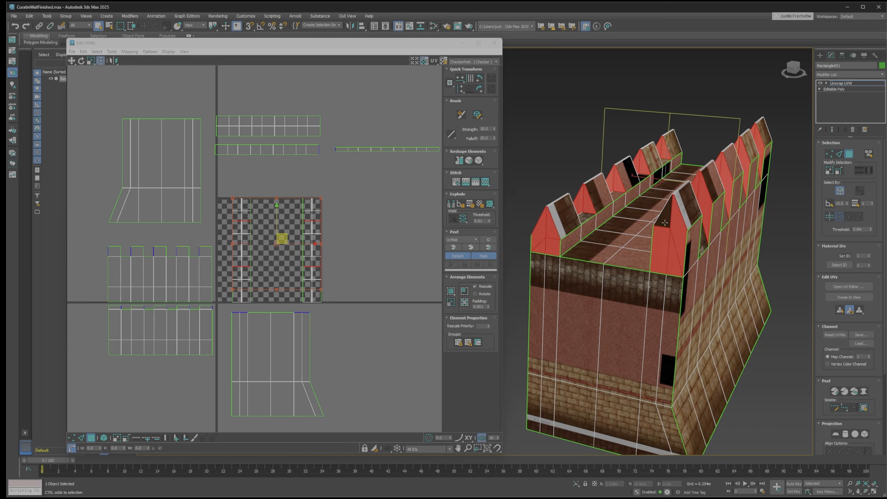
left_click(672, 228, "ctrl")
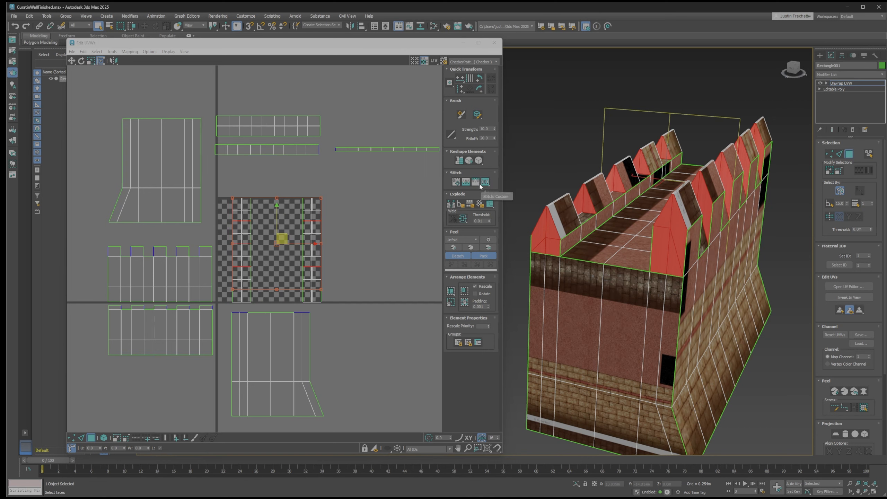
Step: Apply Back/Front Normal Mapping to the selected merlon end faces, and place their UV shells to the right of the checkered tile
left_click(126, 51)
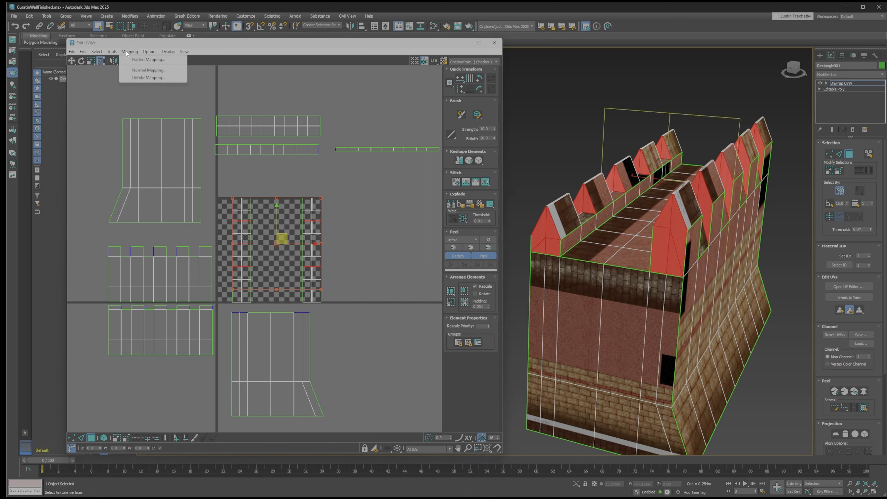
left_click(137, 70)
left_click(78, 102)
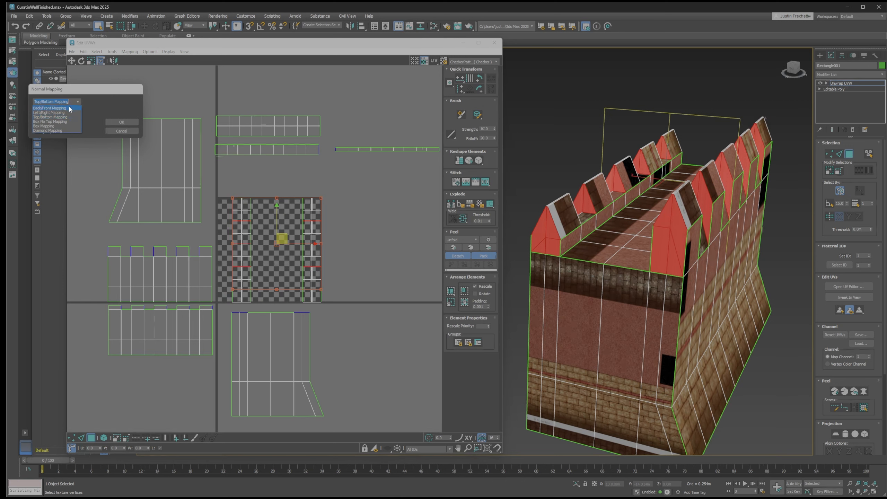
left_click(70, 108)
left_click(116, 122)
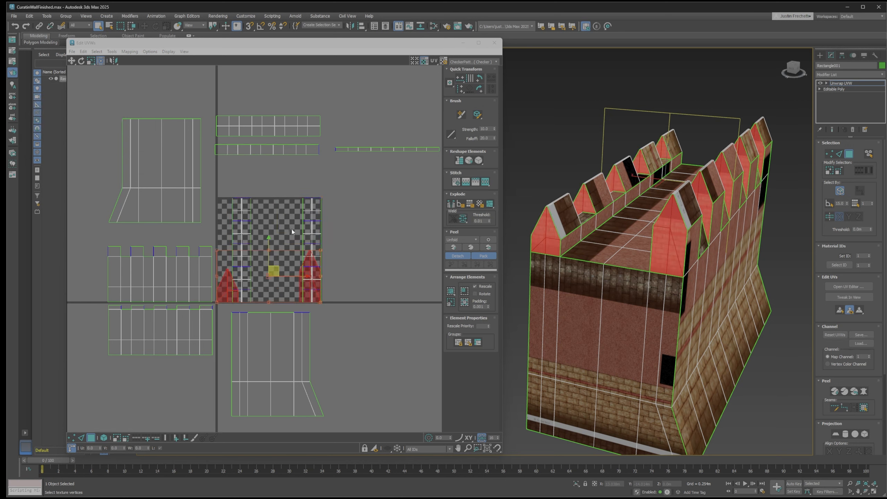
left_click_drag(278, 269, 385, 281)
left_click_drag(393, 268, 393, 267)
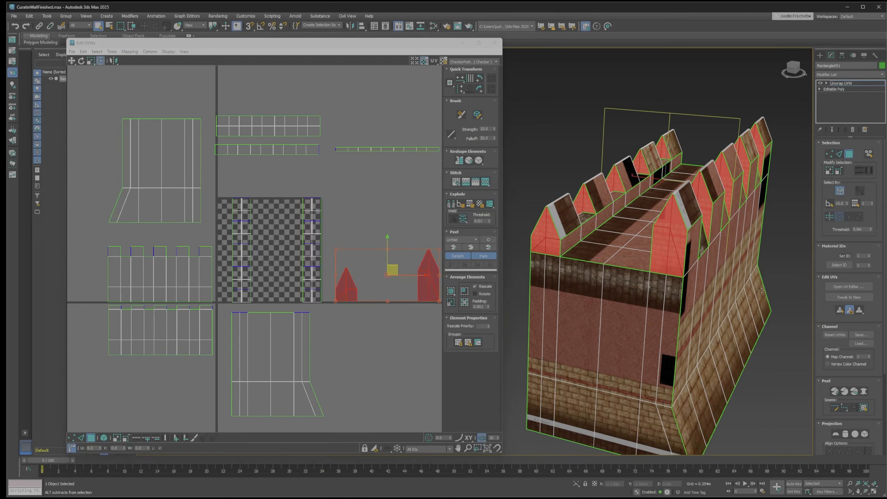
Step: From the wall's opposite end, select the pointed end faces of the four rear merlons on both parapets
middle_click_drag(620, 266, 625, 286, "alt")
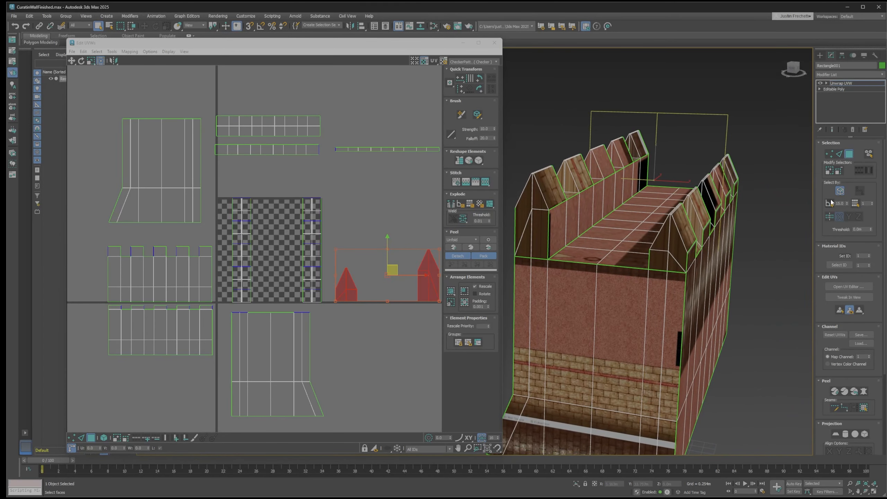
left_click(637, 151)
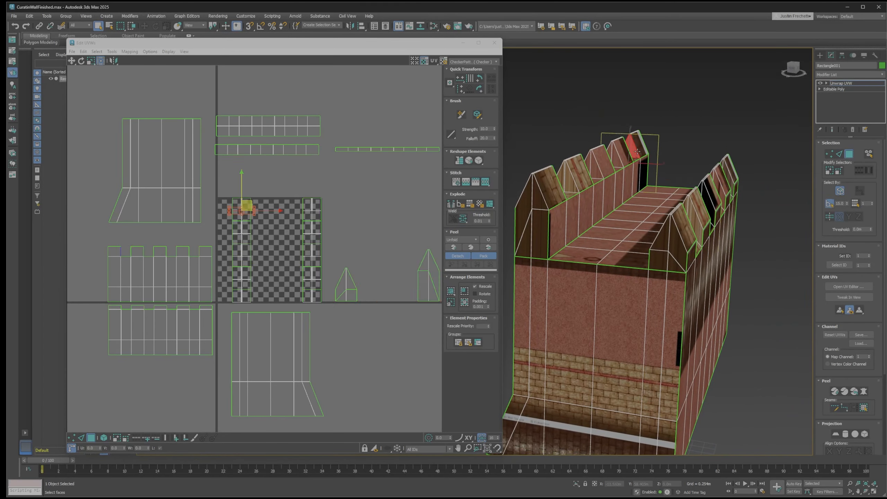
left_click(730, 175, "ctrl")
left_click(717, 183, "ctrl")
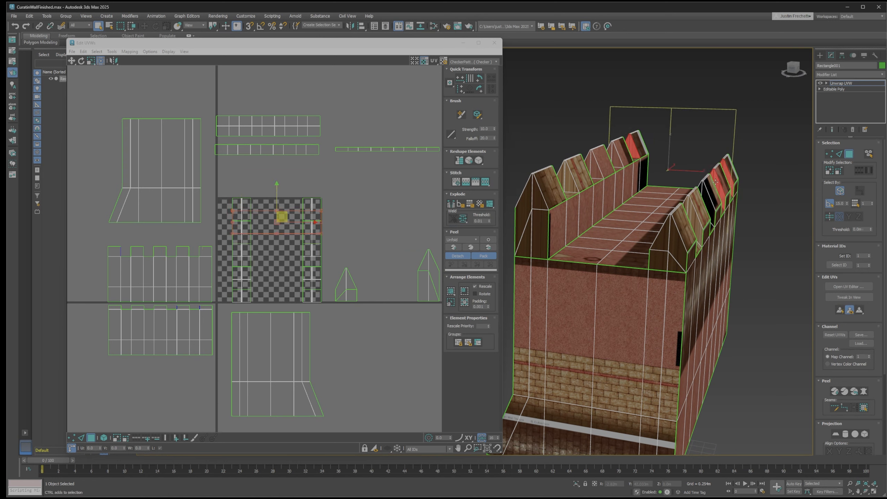
left_click(705, 198, "ctrl")
left_click(692, 218, "ctrl")
left_click(616, 154, "ctrl")
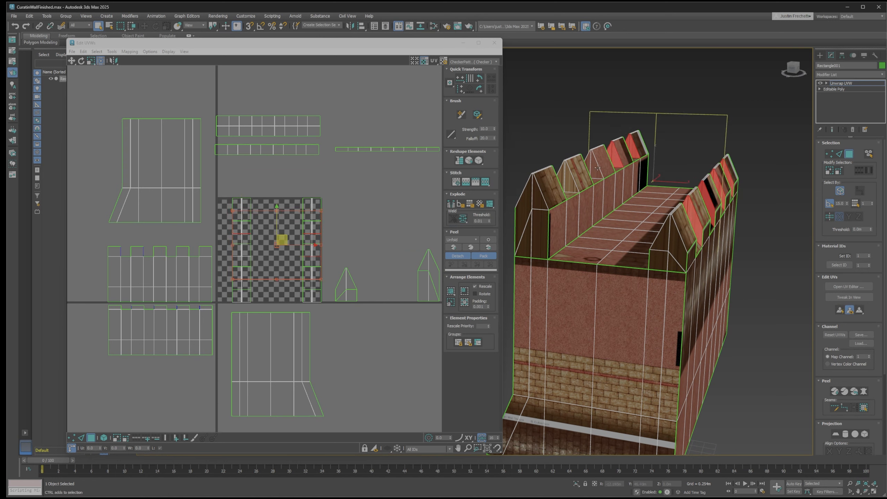
left_click(594, 166, "ctrl")
left_click(571, 186, "ctrl")
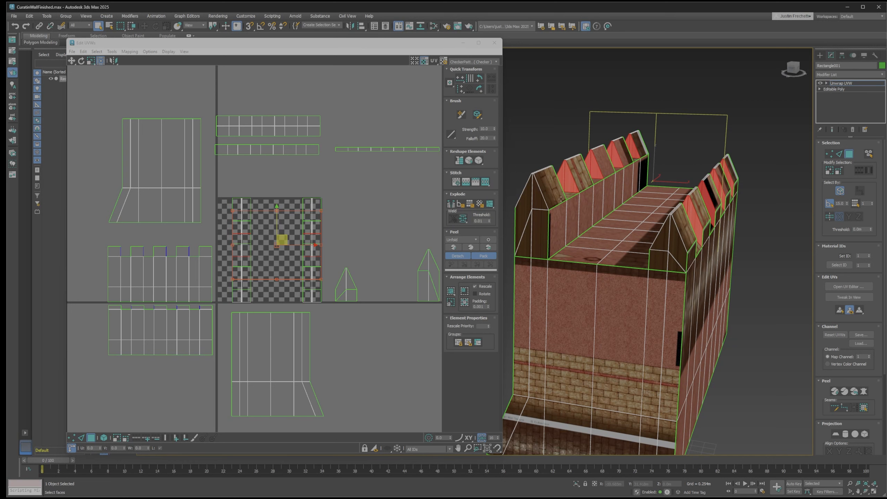
Step: Add all polygons of the two front merlons' pointed faces above the opposite end wall to the selection
left_click(677, 237, "ctrl")
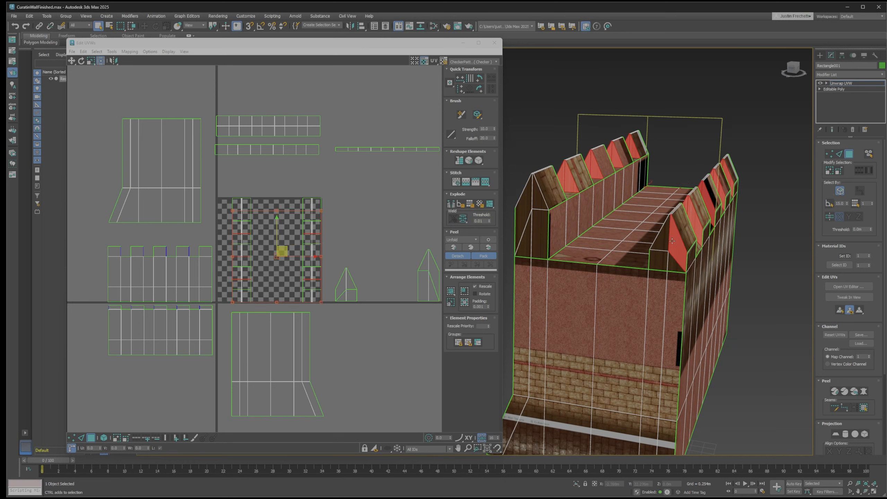
left_click(524, 201, "ctrl")
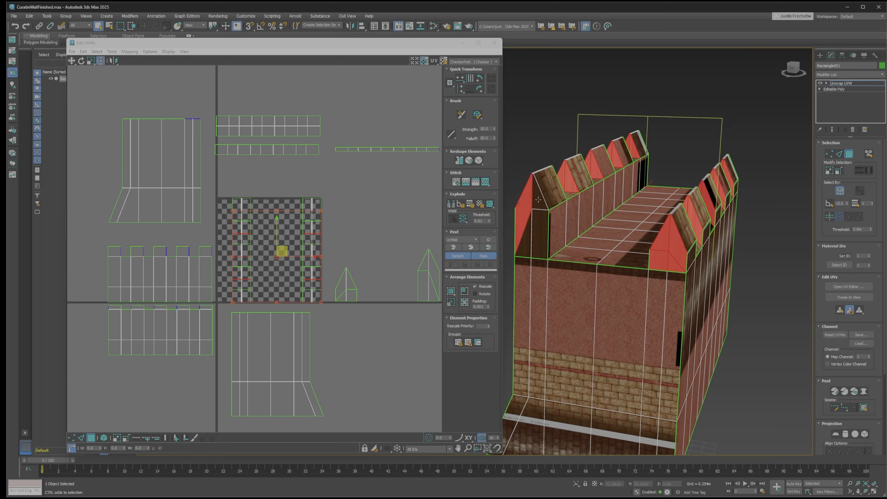
left_click(540, 196, "ctrl")
left_click(540, 234, "ctrl")
left_click(524, 234, "ctrl")
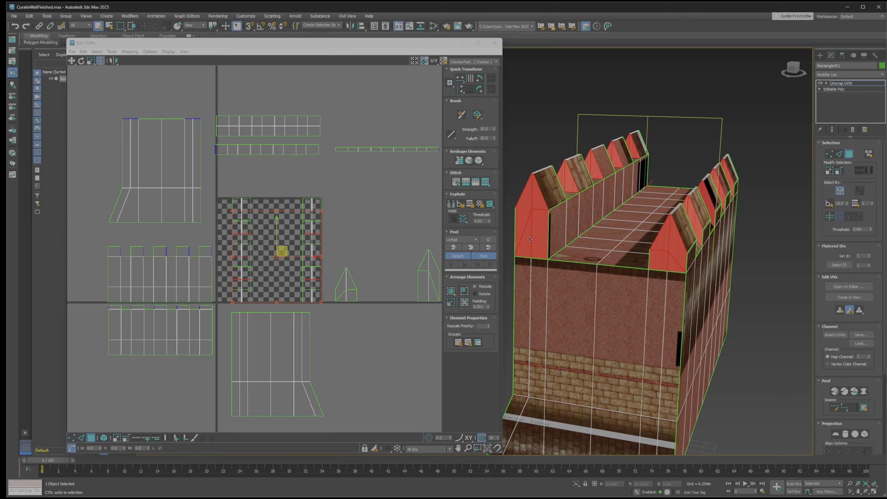
Step: Apply Back/Front Normal Mapping to the selected merlon faces of the opposite end
left_click(130, 52)
left_click(149, 71)
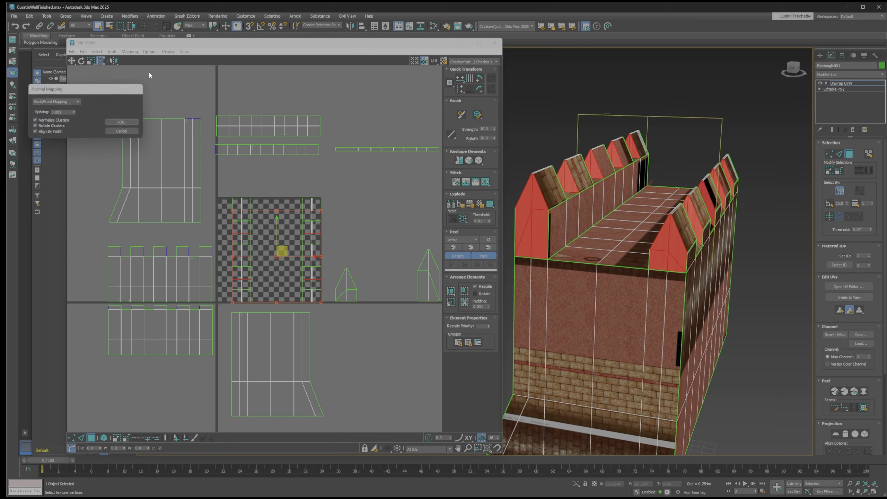
left_click(114, 122)
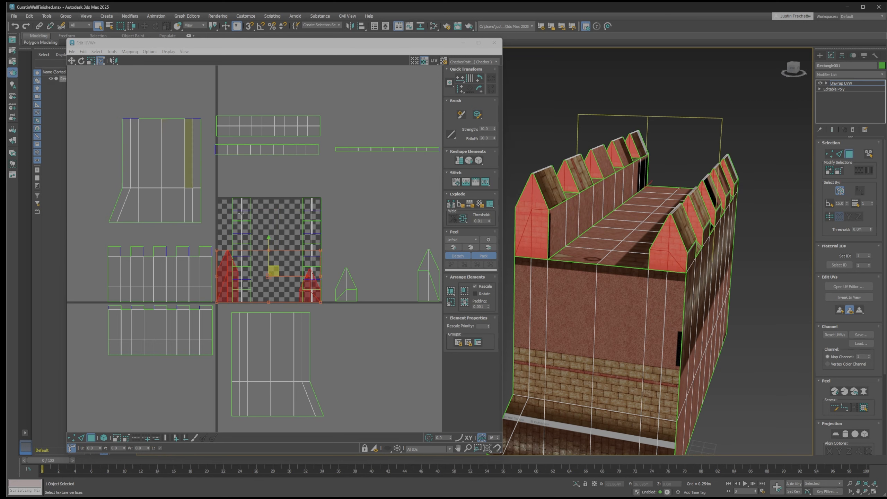
Step: Stack the newly mapped tall and short merlon UV shells over the matching pointed shells to the right of the checkered tile
middle_click_drag(392, 219, 343, 208)
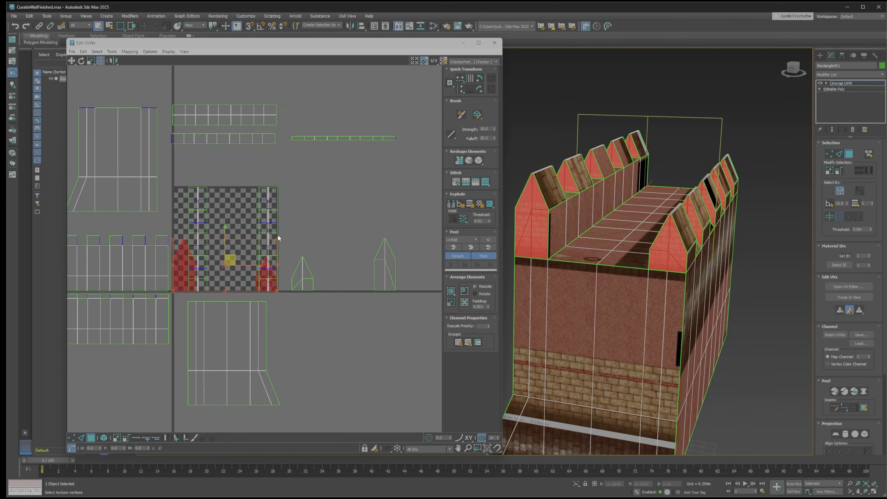
left_click_drag(230, 260, 408, 215)
middle_click_drag(358, 165, 301, 158)
left_click_drag(336, 204, 367, 240)
left_click(367, 211)
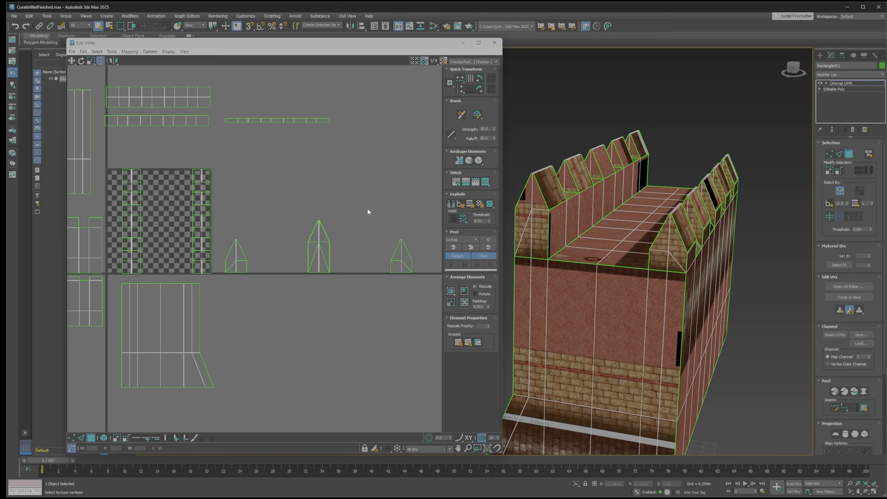
left_click_drag(423, 307, 244, 250)
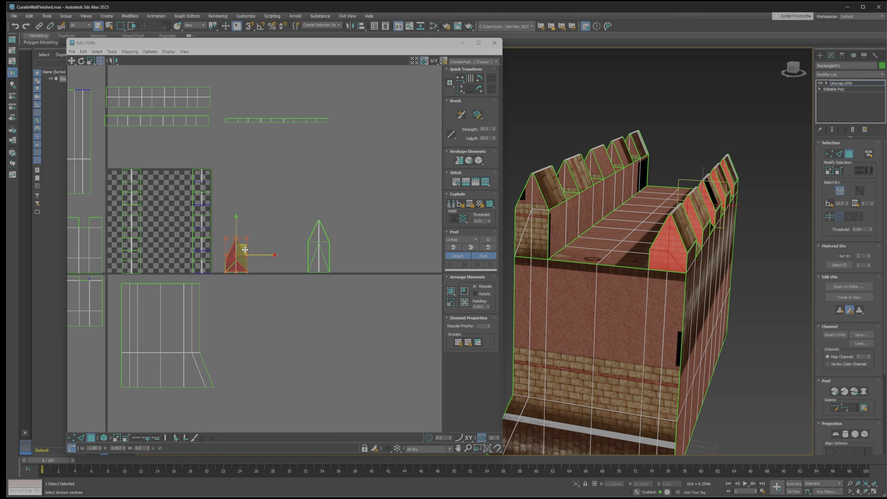
Step: Stack the remaining short merlon end UV shells over the upper part of the tall pointed shells
left_click(289, 202)
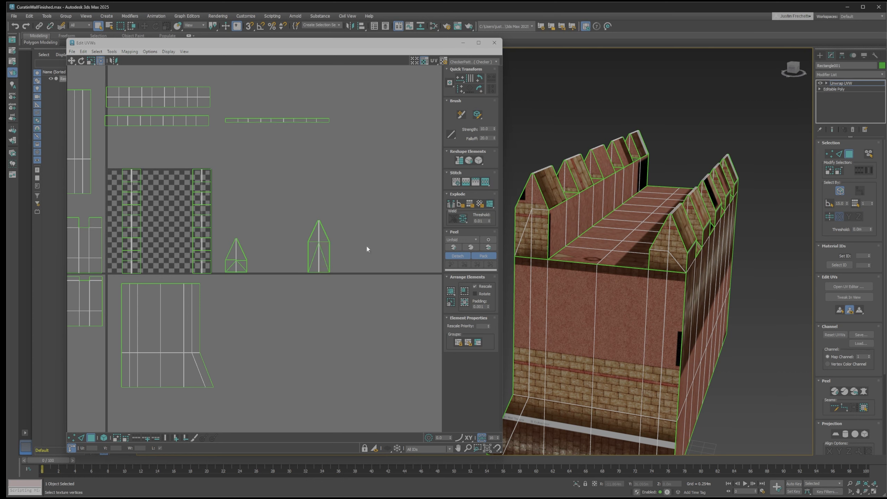
left_click_drag(263, 296, 263, 297)
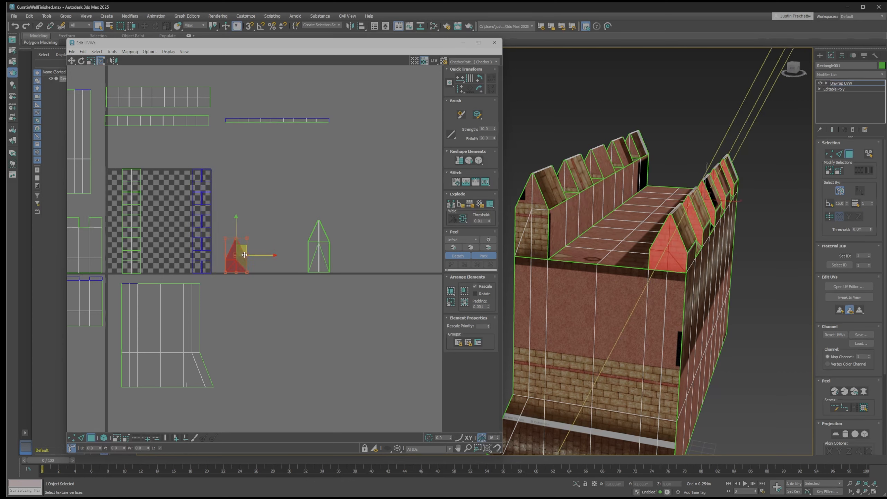
left_click_drag(243, 251, 327, 235)
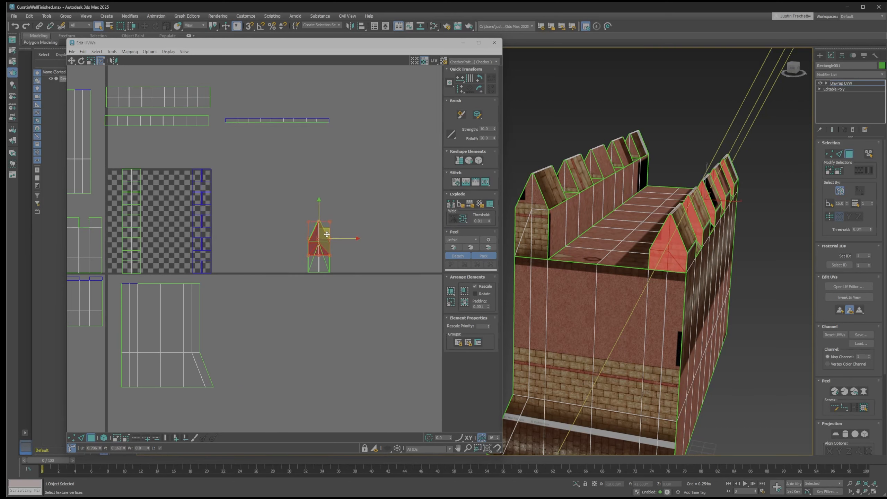
left_click_drag(288, 195, 336, 238)
left_click(331, 170)
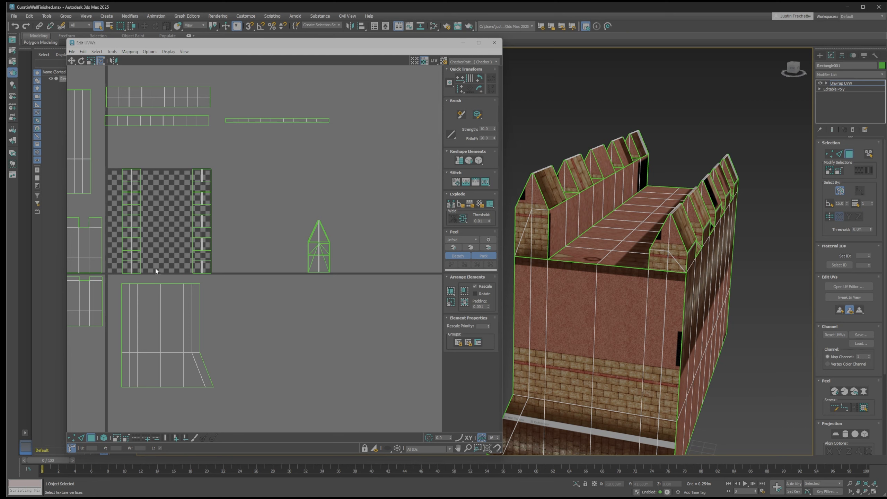
Step: Apply Flatten Mapping with the default settings to all merlon roof faces and move the resulting shells below the checkered tile
left_click_drag(115, 276, 214, 166)
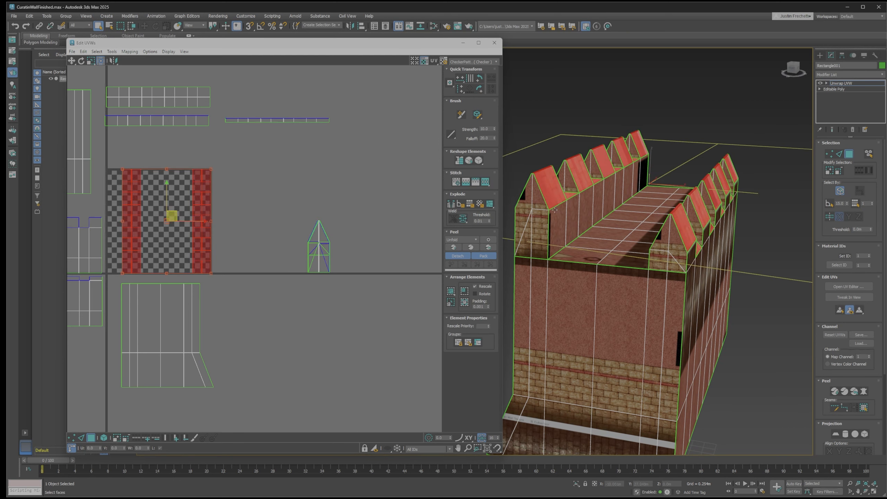
middle_click_drag(555, 209, 594, 226, "alt")
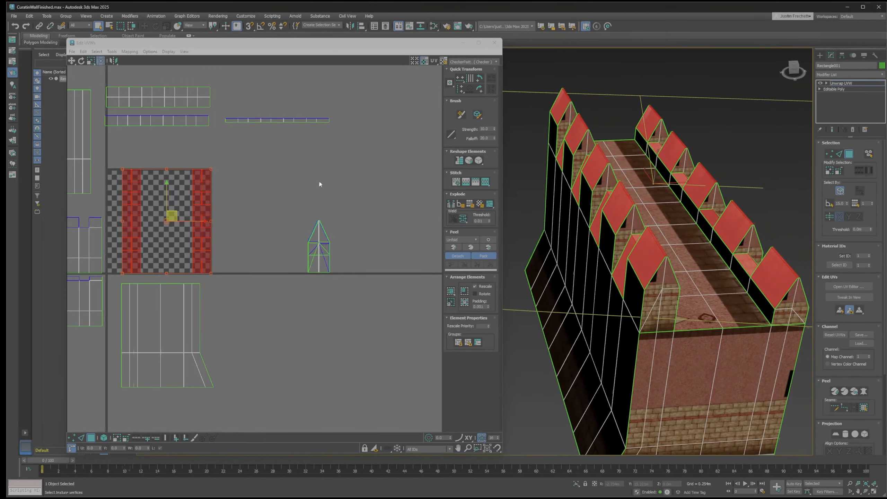
left_click(136, 53)
left_click(137, 60)
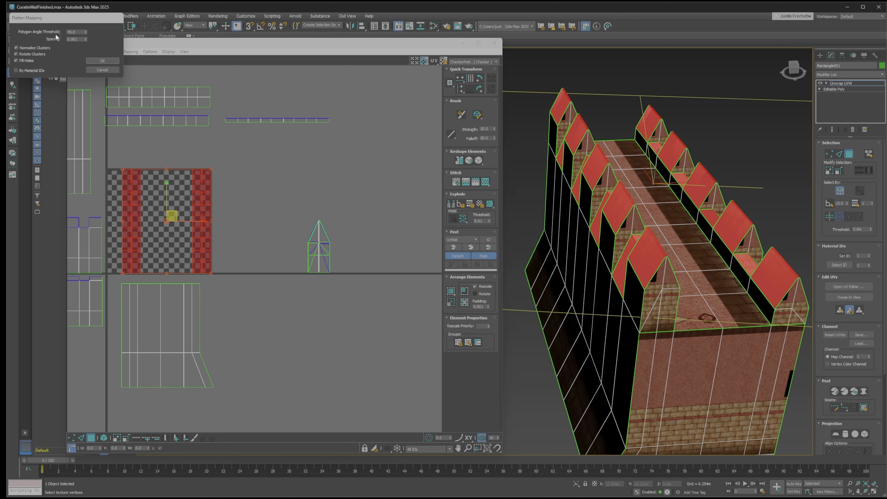
left_click(102, 60)
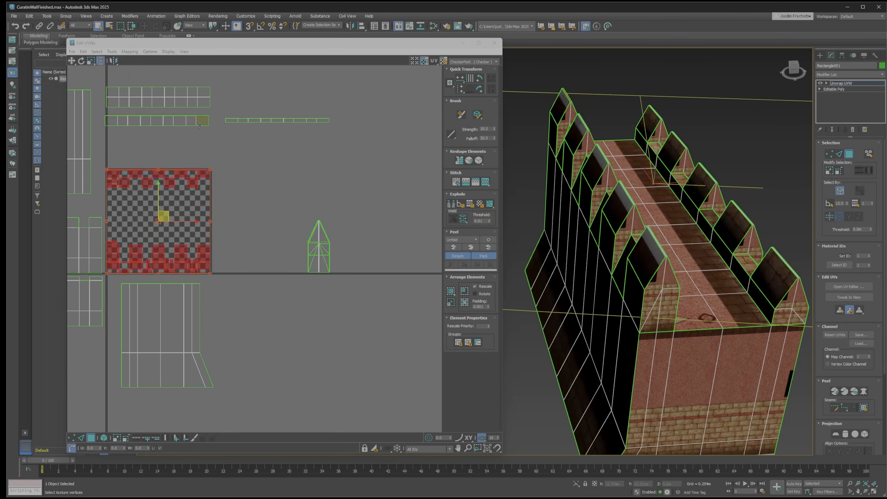
left_click_drag(166, 214, 307, 335)
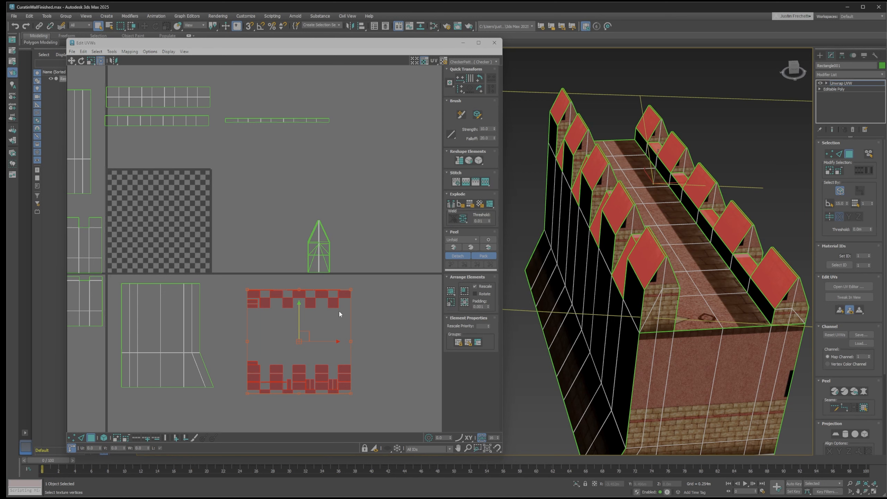
Step: Try pulling a single flattened shell away from the merlon roof cluster, and undo the move
left_click(382, 317)
left_click(334, 303)
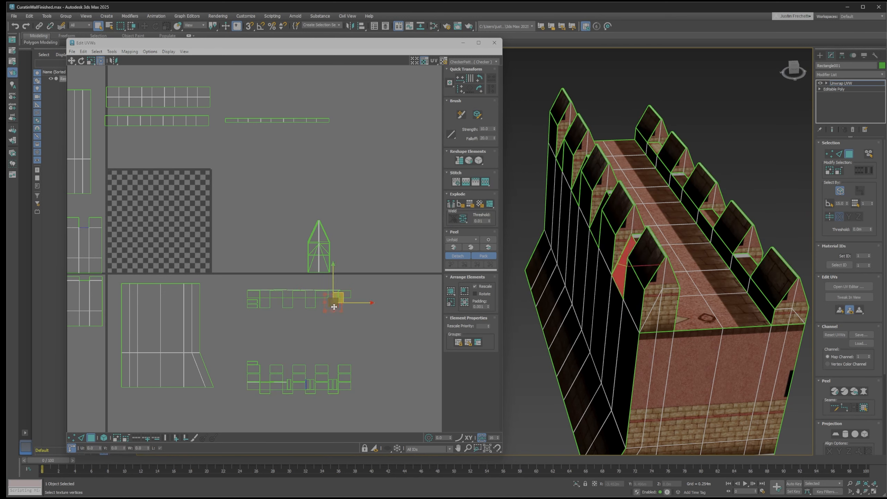
left_click_drag(334, 305, 344, 331)
left_click(412, 361)
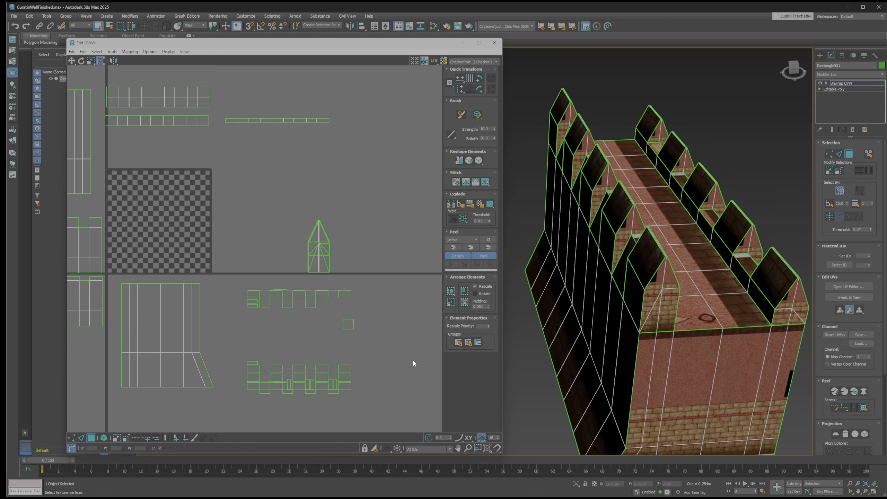
key("ctrl+z")
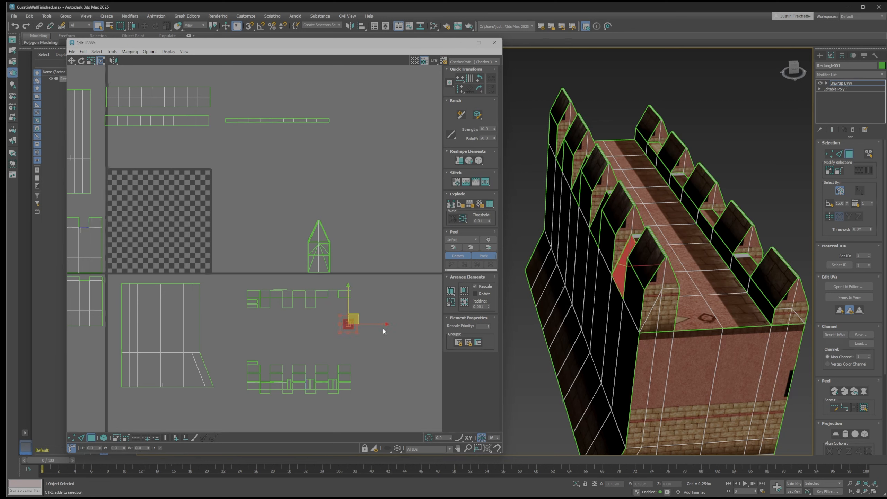
key("ctrl+z")
Step: Select all flattened merlon roof shells and move them farther away from the end wall shell below the tile
left_click_drag(216, 279, 381, 412)
left_click_drag(289, 302, 375, 318)
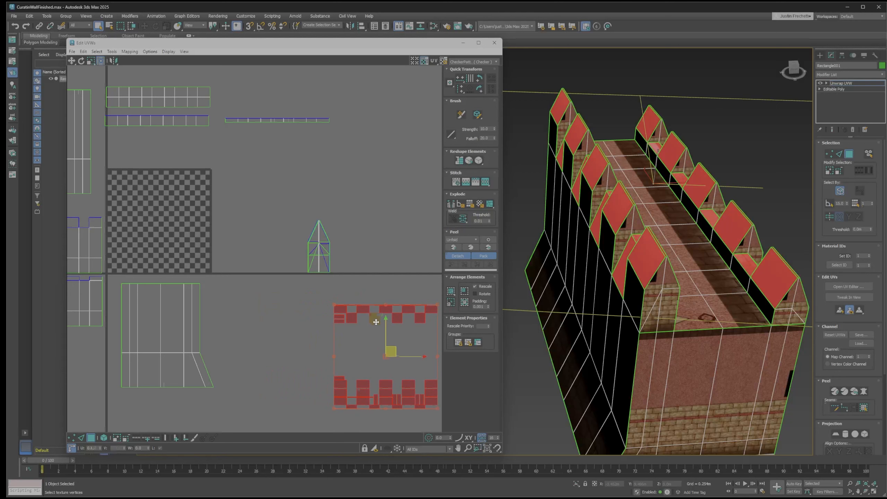
left_click(292, 326)
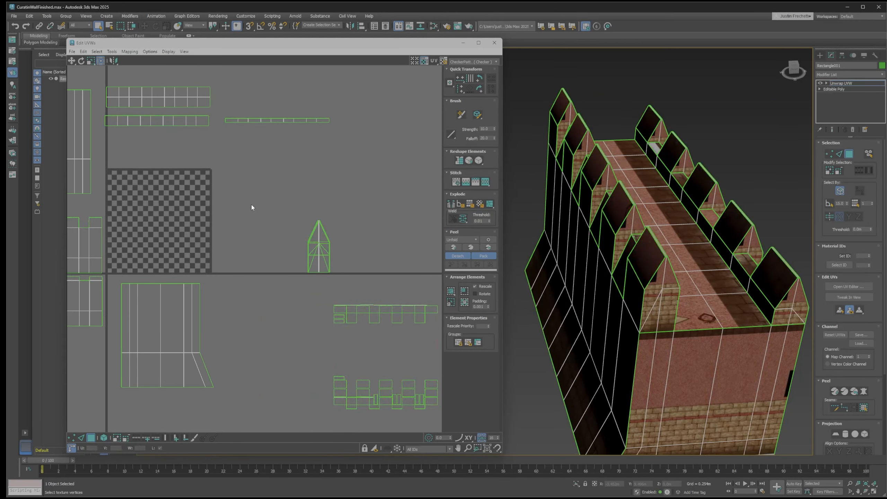
middle_click_drag(251, 200, 303, 200)
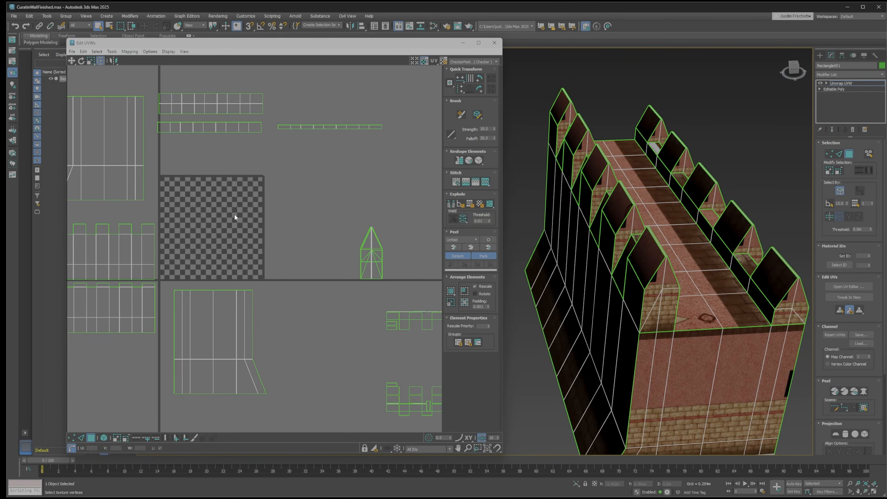
Step: Display the UV_Checker.png texture and examine the checker pattern across the wall's faces for stretching
left_click(497, 64)
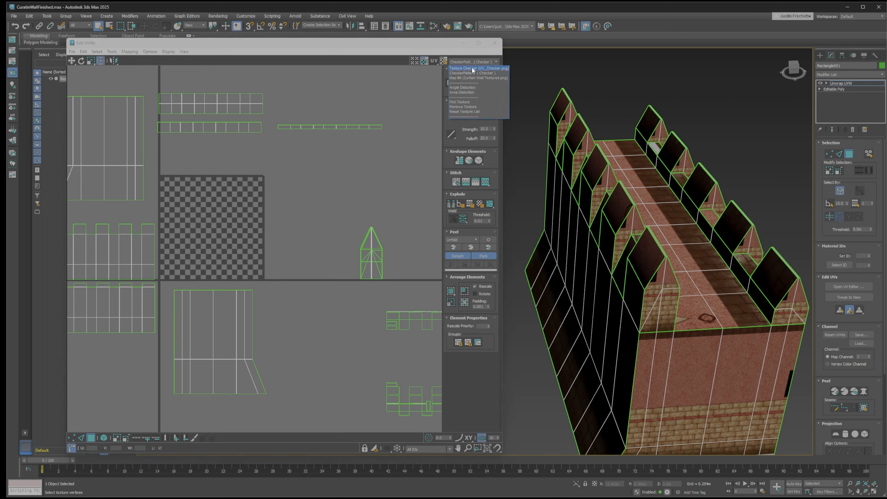
left_click(473, 69)
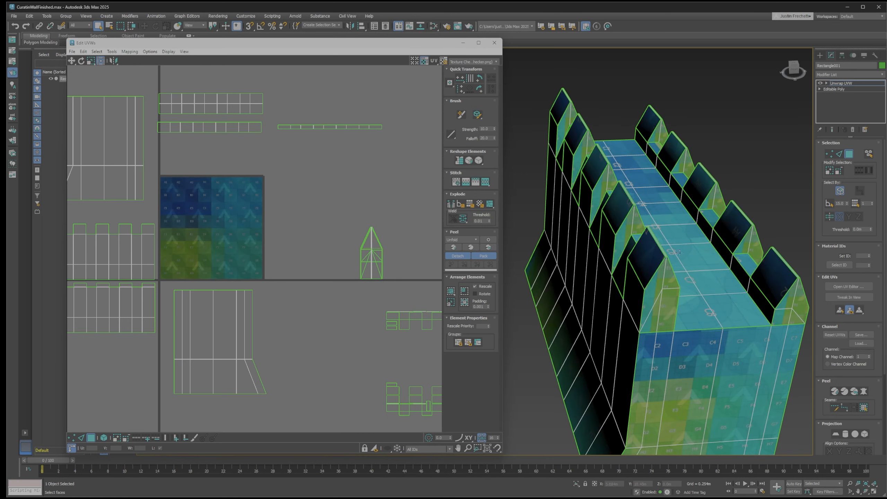
middle_click_drag(679, 253, 694, 220, "alt")
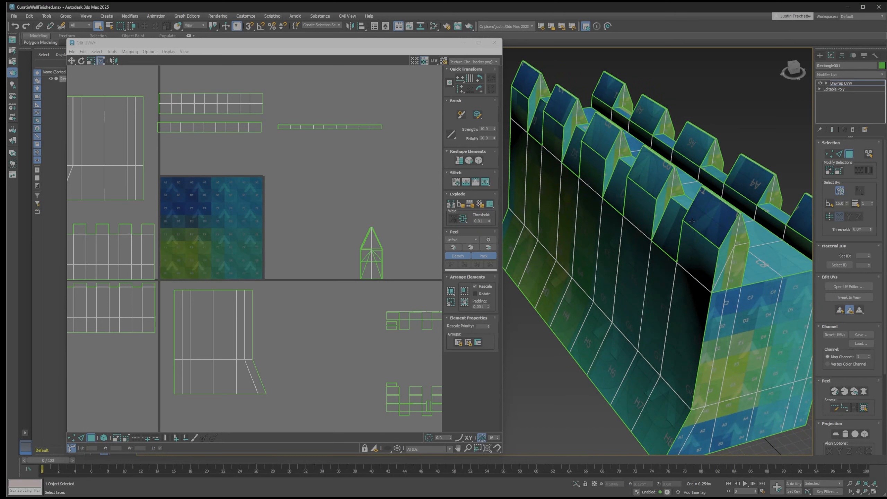
scroll(692, 221, "down", 2)
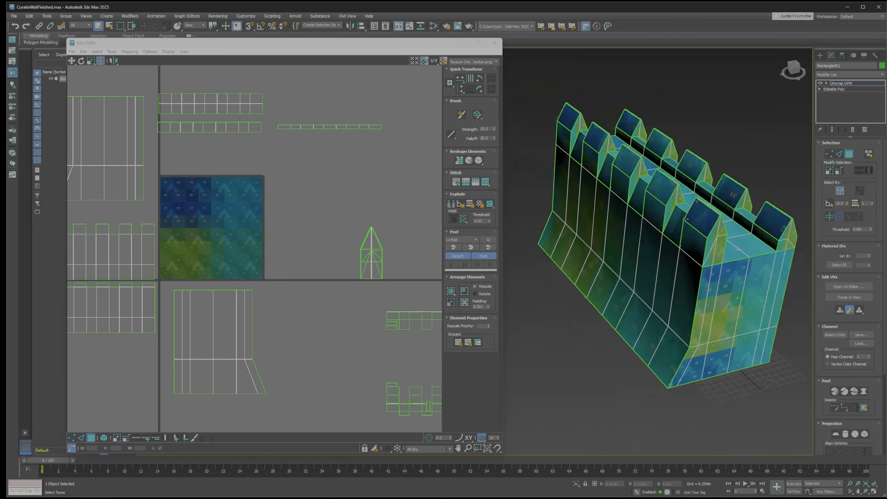
Step: Switch the displayed texture to the Curtain Wall texture map and bring its tile and the neighbouring shells into view
left_click(496, 62)
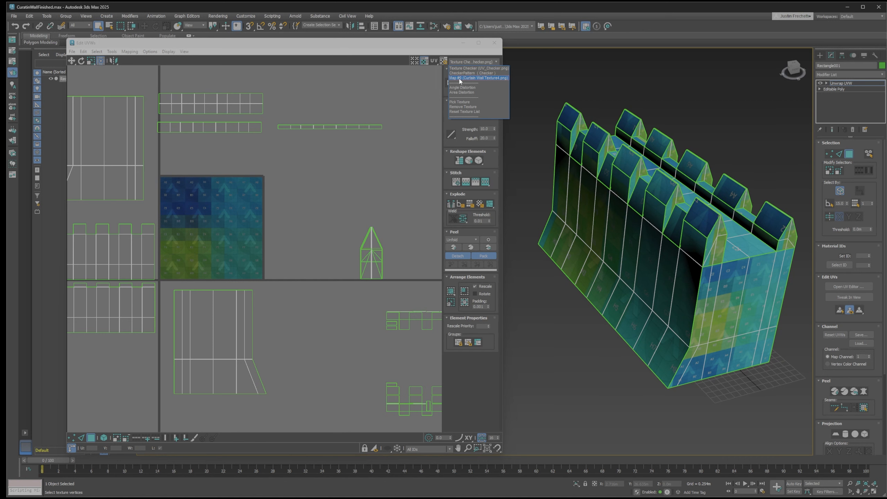
left_click(497, 78)
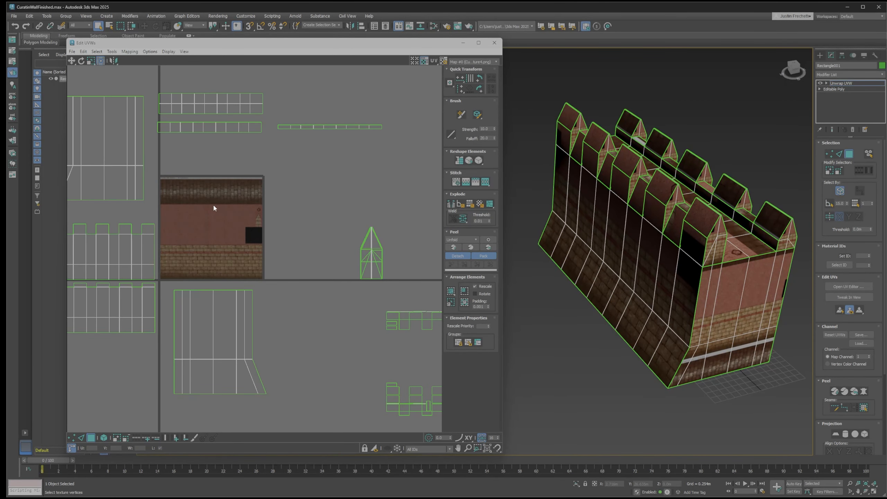
middle_click_drag(298, 201, 344, 207)
scroll(196, 252, "up", 1)
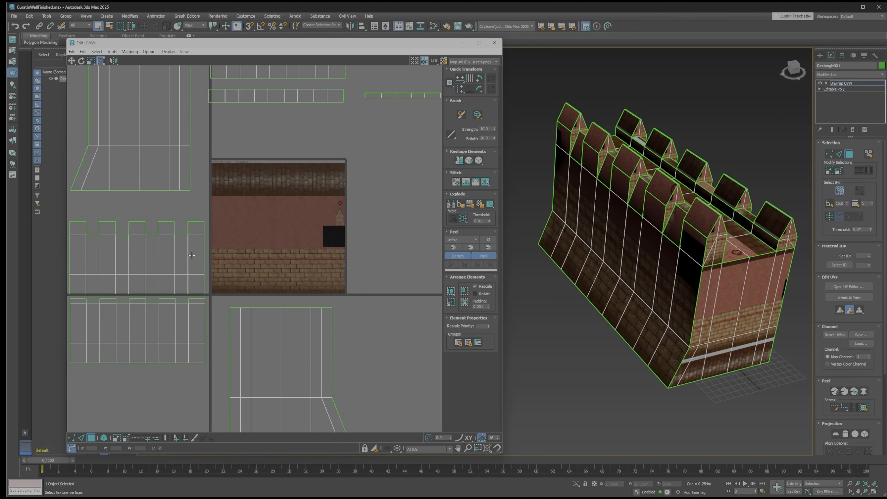
scroll(208, 254, "down", 1)
Step: Enable selection by element and place the taller crenellated side wall shell over the lower part of the texture tile
left_click(141, 251)
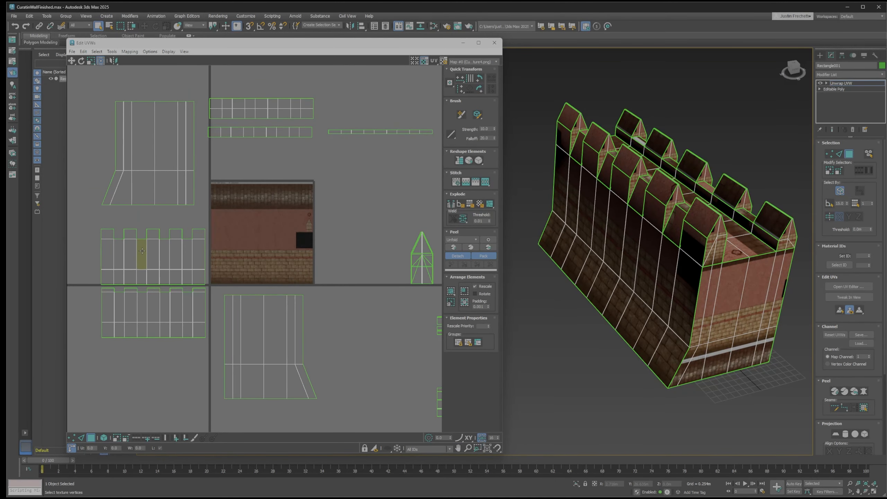
left_click(103, 438)
left_click(132, 380)
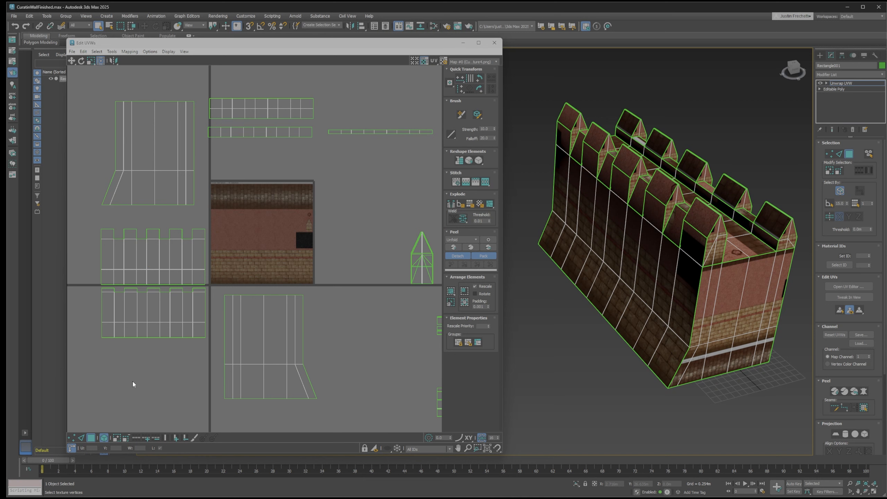
left_click(163, 256)
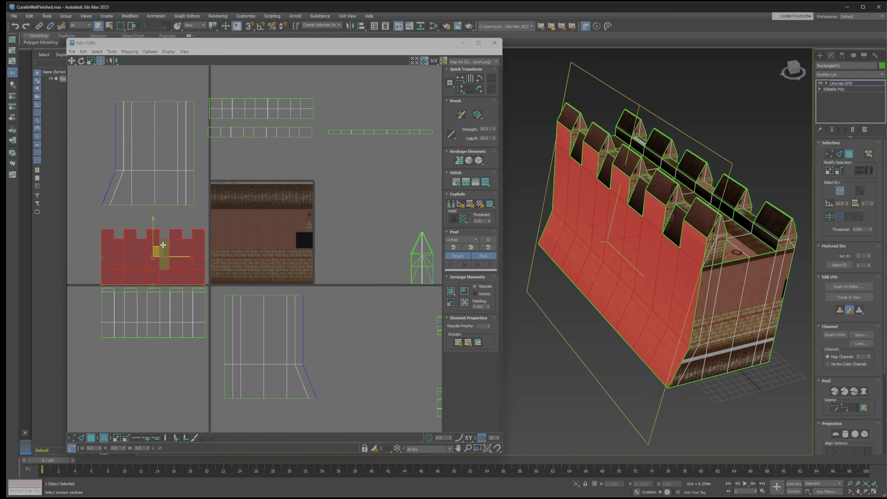
left_click_drag(160, 250, 269, 248)
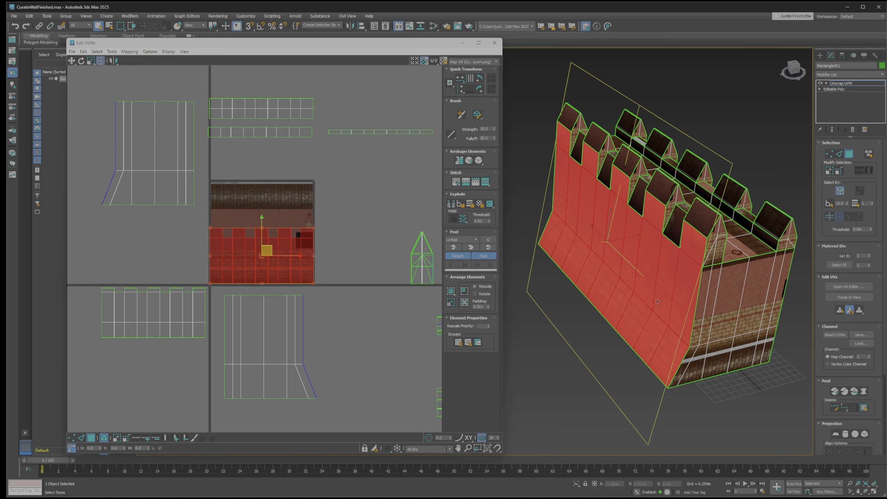
Step: Try shrinking the side wall shell from its upper corner with the Freeform tool, and undo the resize
scroll(316, 248, "up", 1)
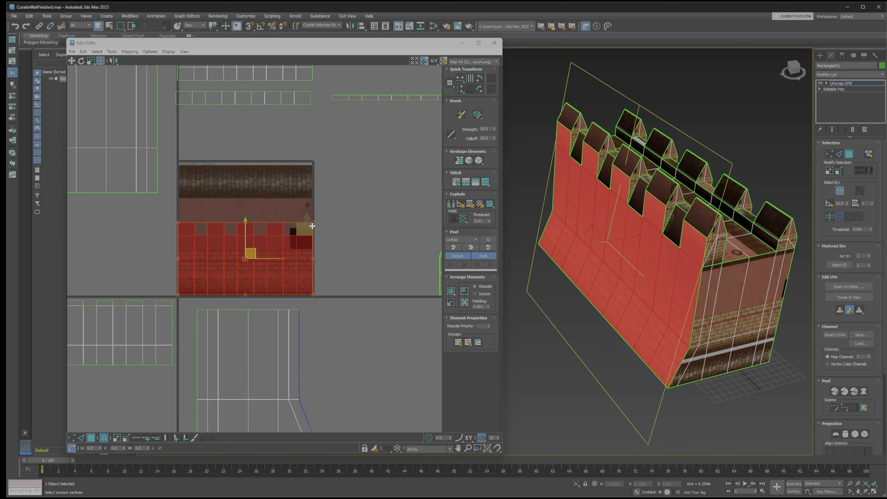
left_click_drag(313, 222, 285, 248)
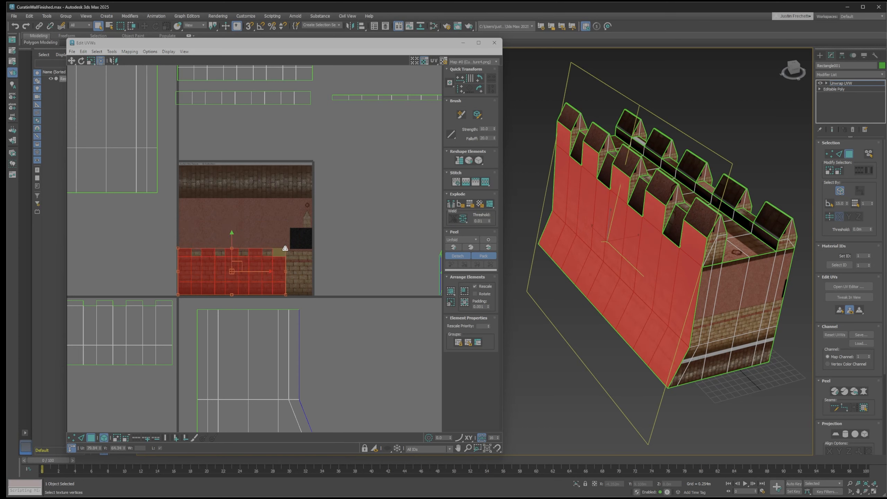
key("ctrl+z")
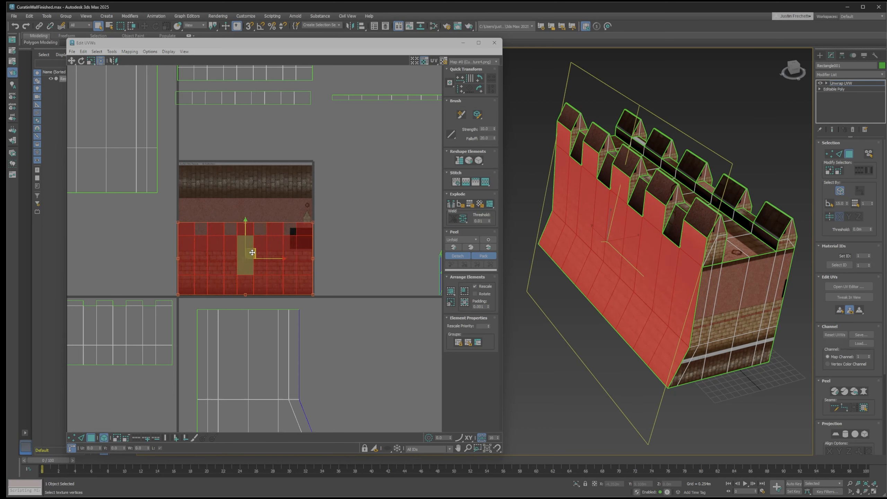
Step: Scale the side wall shell down uniformly and position it within the lower brick band of the texture
left_click(93, 61)
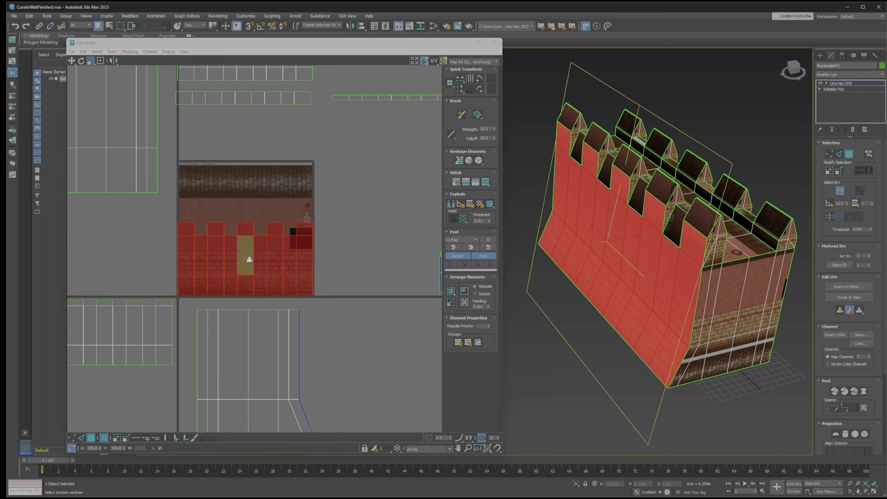
left_click_drag(251, 254, 251, 275)
key("w")
key("r")
key("w")
Step: Move the other crenellated side wall shell onto the texture, scale it down and stack it over the first one
left_click(122, 336)
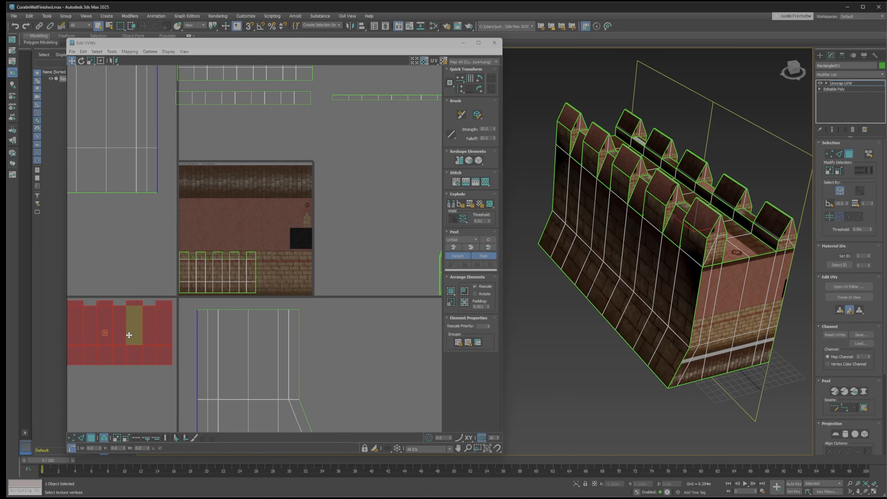
left_click_drag(118, 336, 204, 289)
key("r")
key("w")
left_click_drag(249, 271, 219, 272)
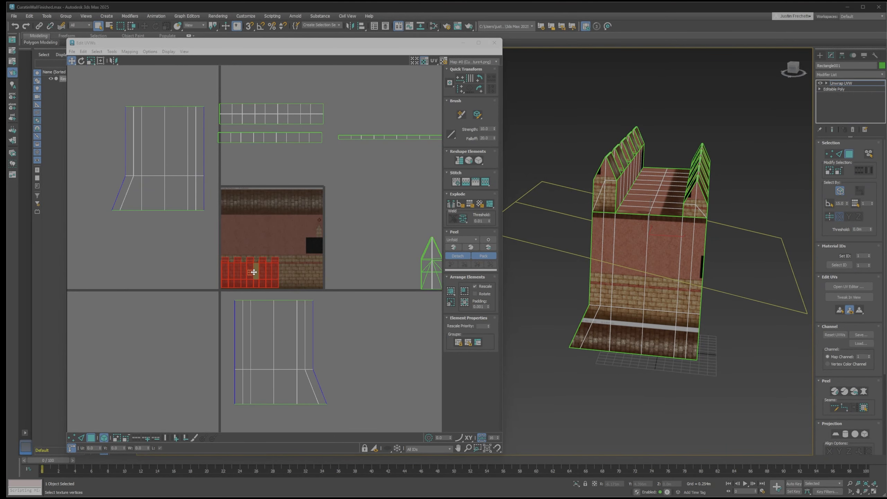
Step: Try scaling the stacked side wall shells up beyond the brick band and check the brick size on the wall
scroll(254, 269, "up", 3)
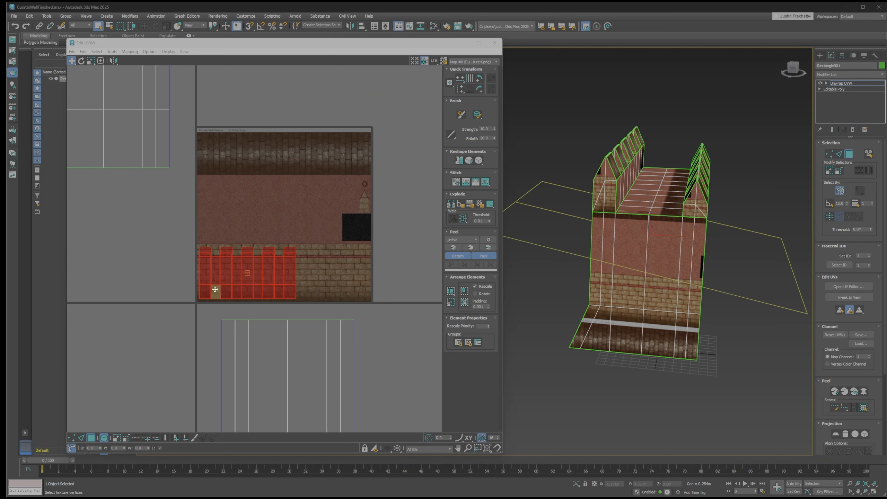
left_click(178, 297)
left_click(255, 278)
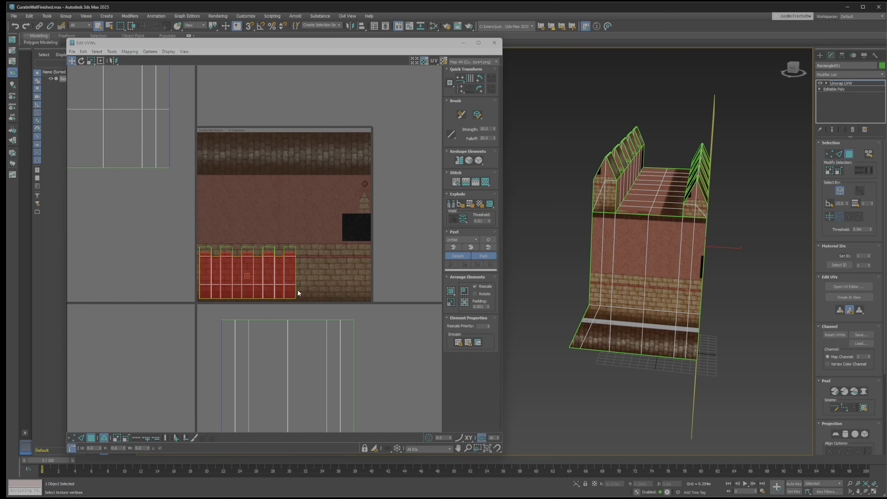
left_click_drag(252, 276, 265, 265)
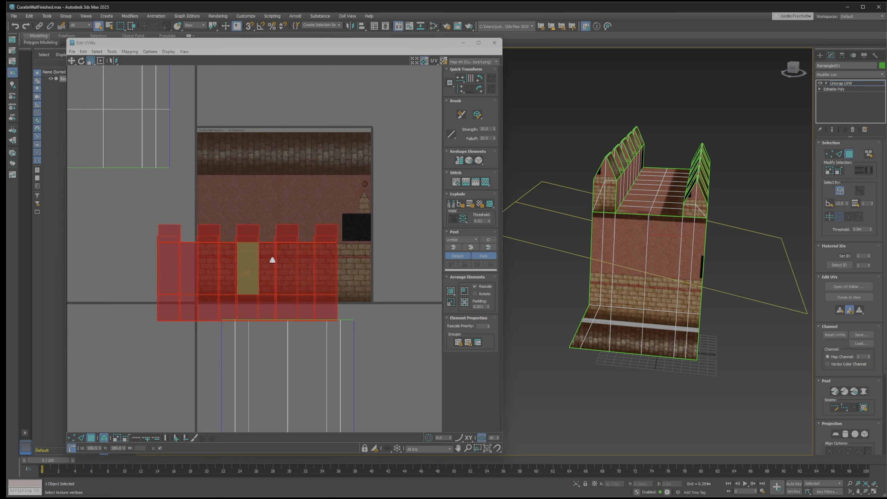
middle_click_drag(571, 281, 608, 275, "alt")
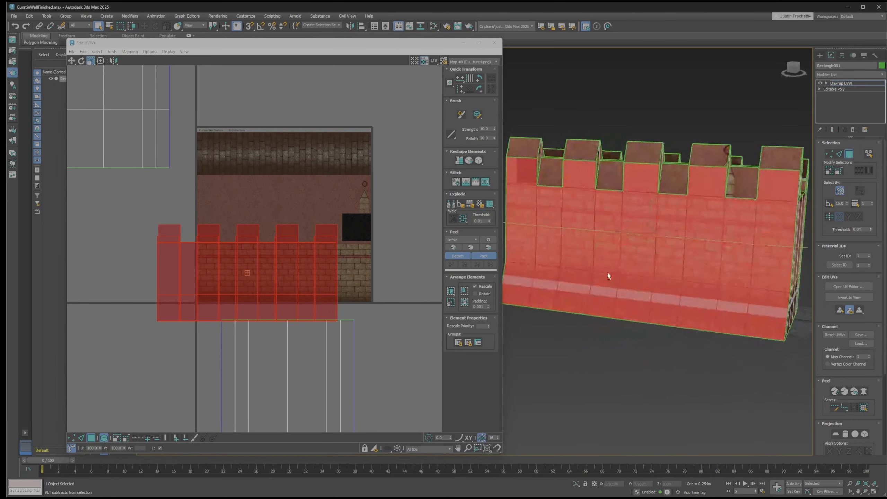
scroll(648, 266, "up", 3)
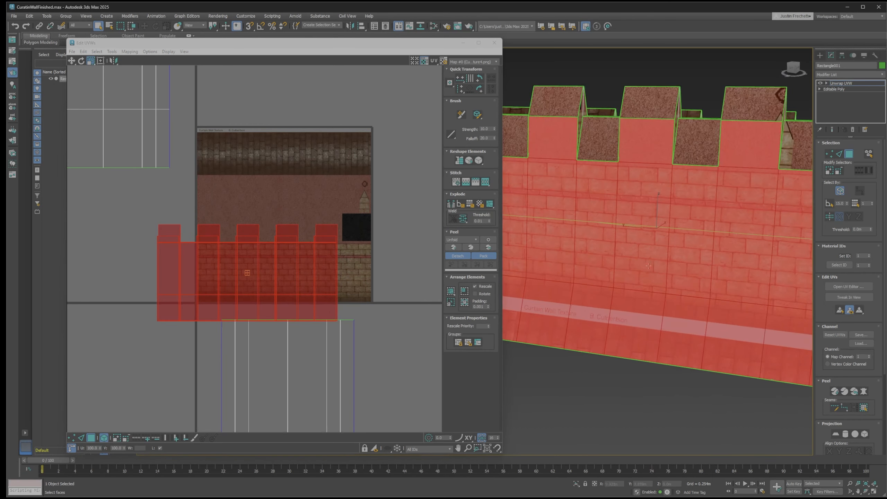
left_click(607, 398)
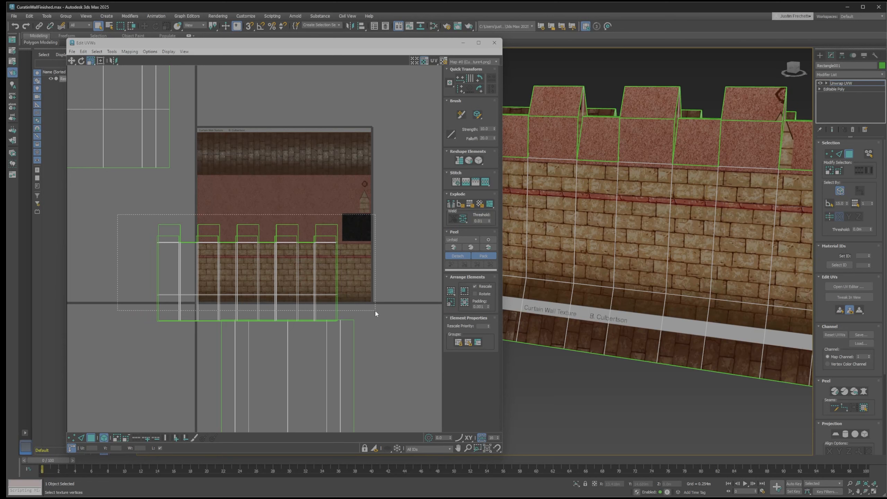
Step: Try scaling both stacked side wall shells down to a tiny patch of brick and check the stretched texture on the wall
left_click(312, 283)
left_click_drag(286, 260, 113, 327)
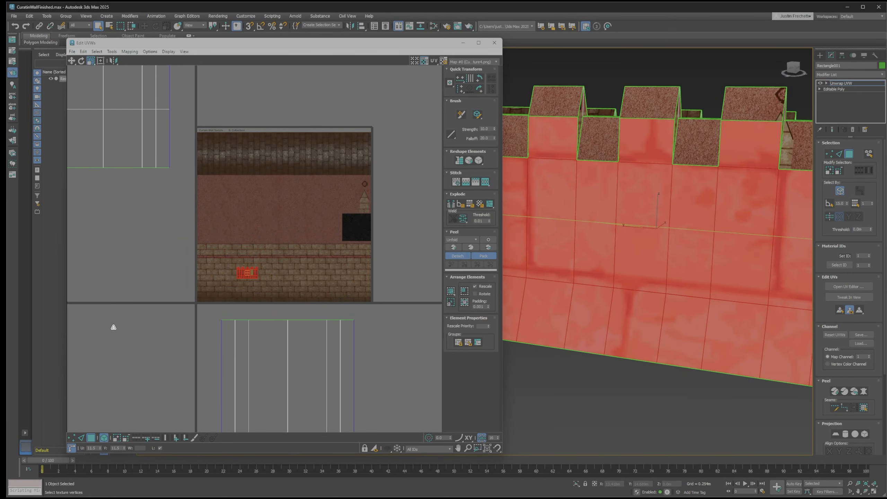
left_click(624, 380)
scroll(649, 260, "down", 5)
scroll(648, 261, "up", 3)
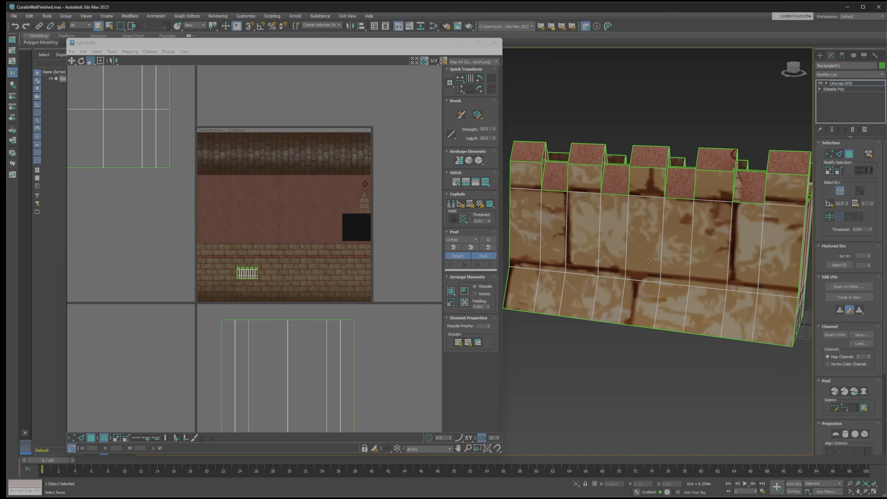
Step: Scale the stacked side wall shells back up to the brick band's height, align them to its lower-left corner, and inspect the wall
left_click_drag(216, 253, 302, 291)
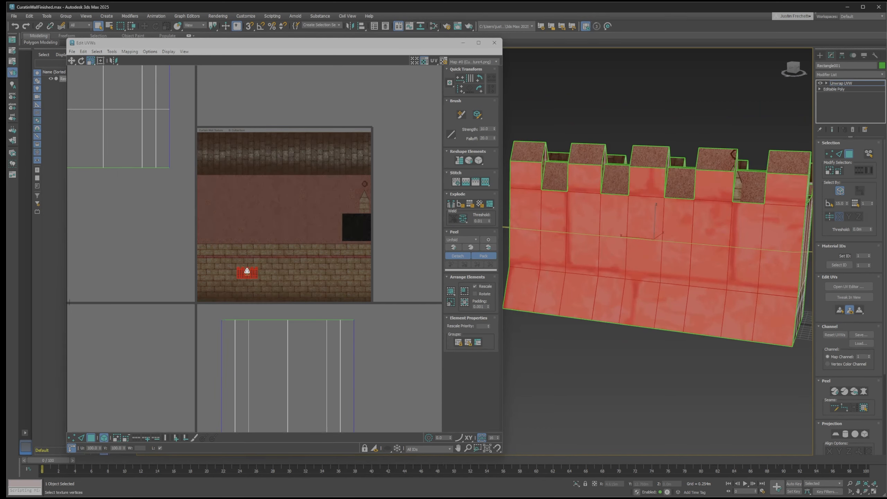
left_click_drag(247, 271, 318, 204)
scroll(256, 275, "up", 2)
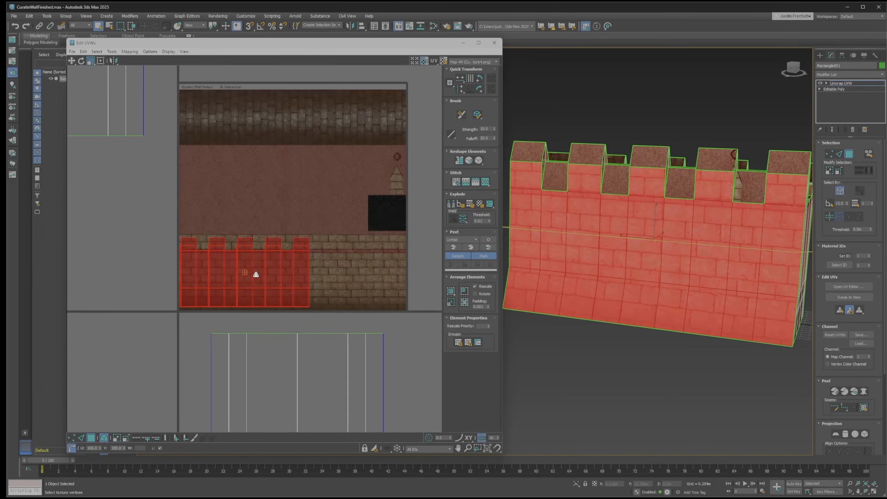
left_click_drag(256, 274, 245, 279)
key("w")
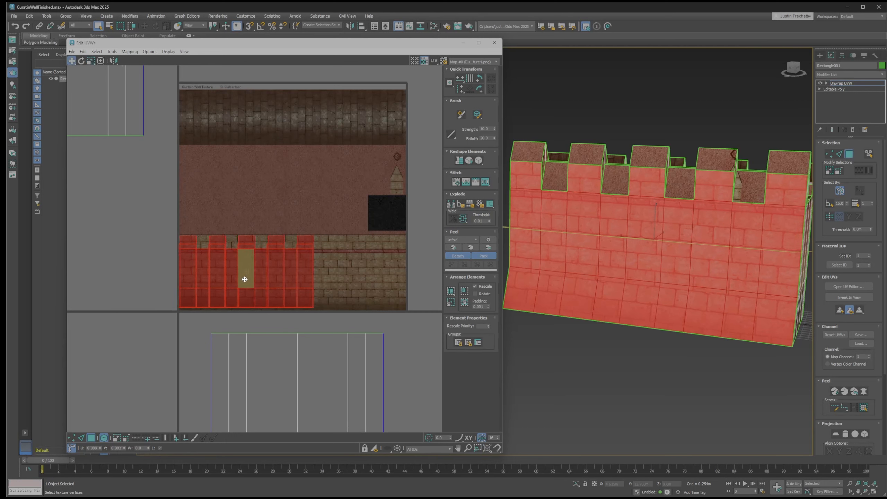
left_click(502, 309)
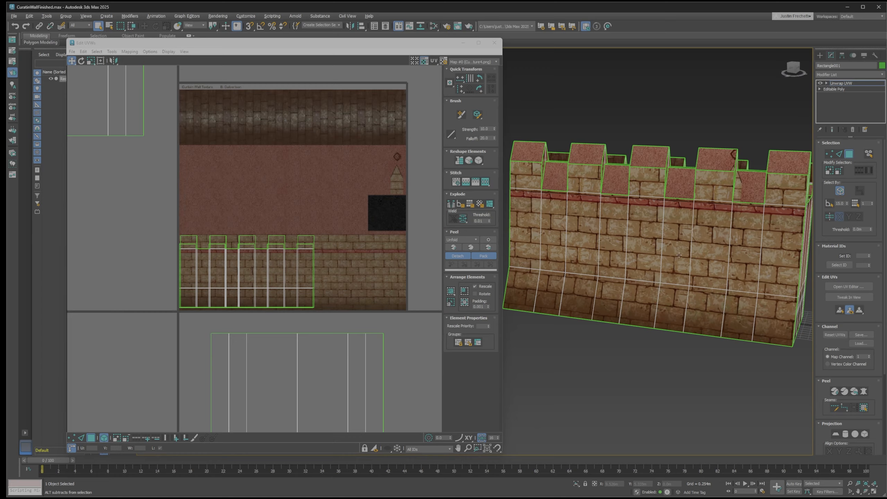
middle_click_drag(687, 251, 706, 251, "alt")
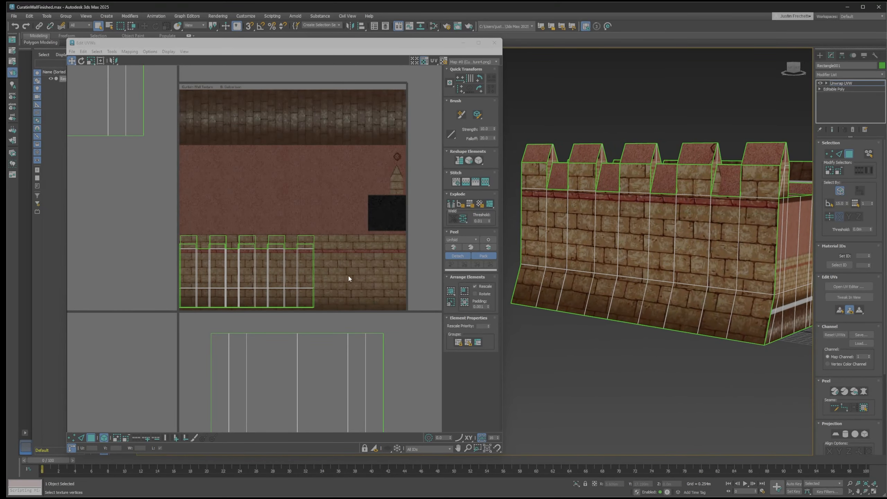
Step: Undo the scaling and stacking of the two side wall shells, back to their separate full-size placement beside the texture tile
scroll(351, 278, "down", 4)
middle_click_drag(411, 279, 351, 259)
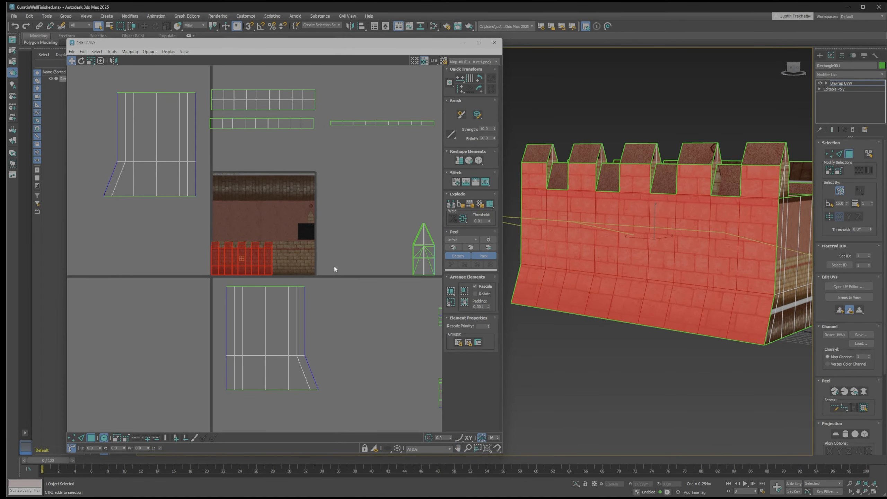
key("ctrl+y")
key("ctrl+y")
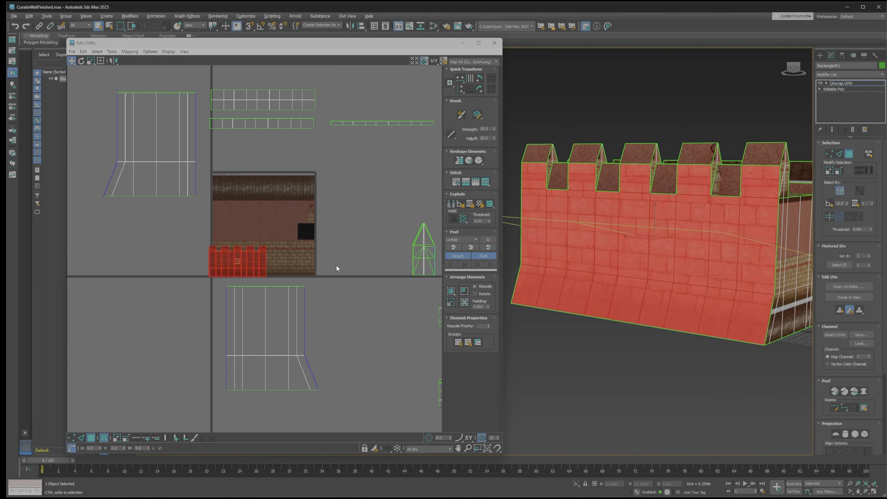
key("ctrl+z")
key("ctrl+z")
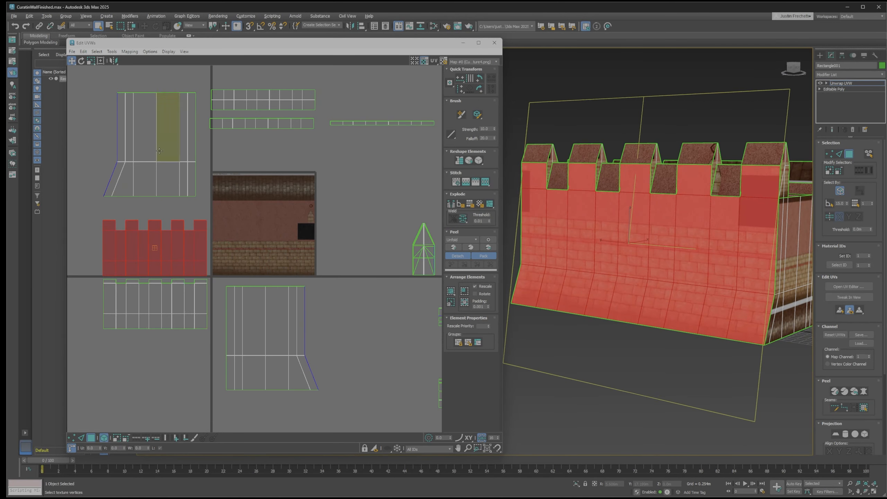
left_click_drag(173, 330, 197, 346)
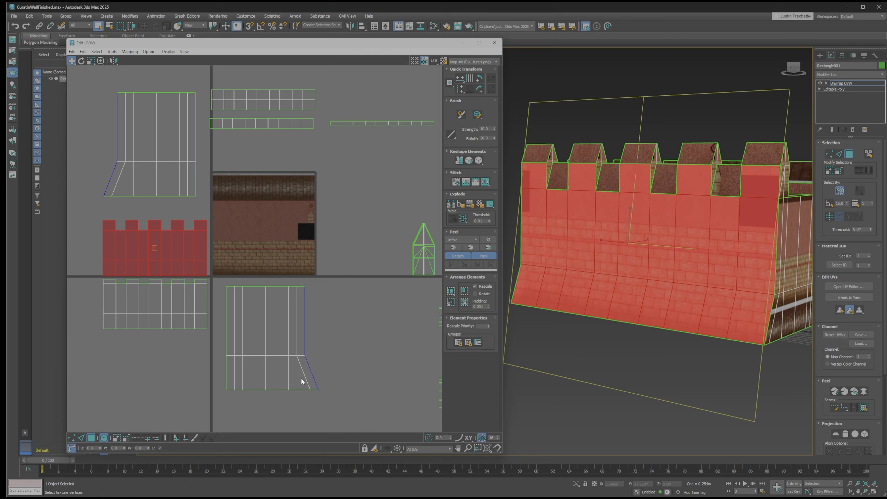
Step: Select all the wall, end, parapet and walkway shells and pack them together into the texture tile with Rescale enabled and 0.001 padding
key("ctrl+a")
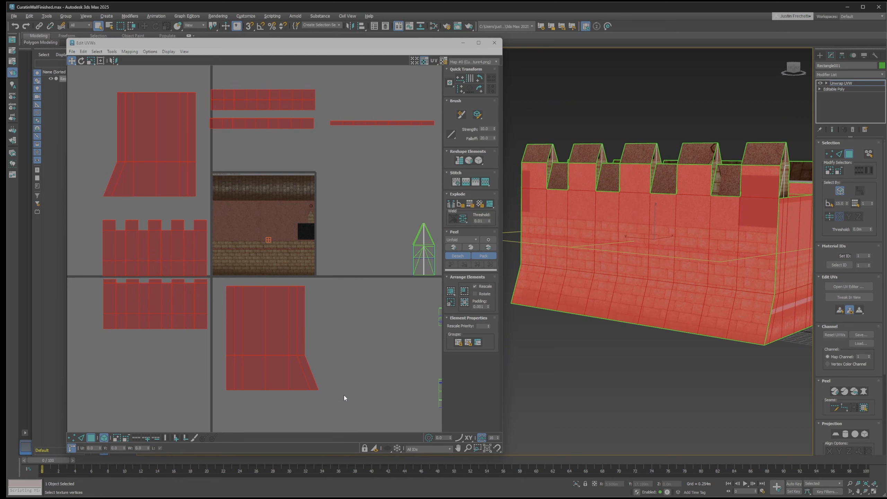
scroll(363, 299, "down", 3)
middle_click_drag(368, 300, 333, 297)
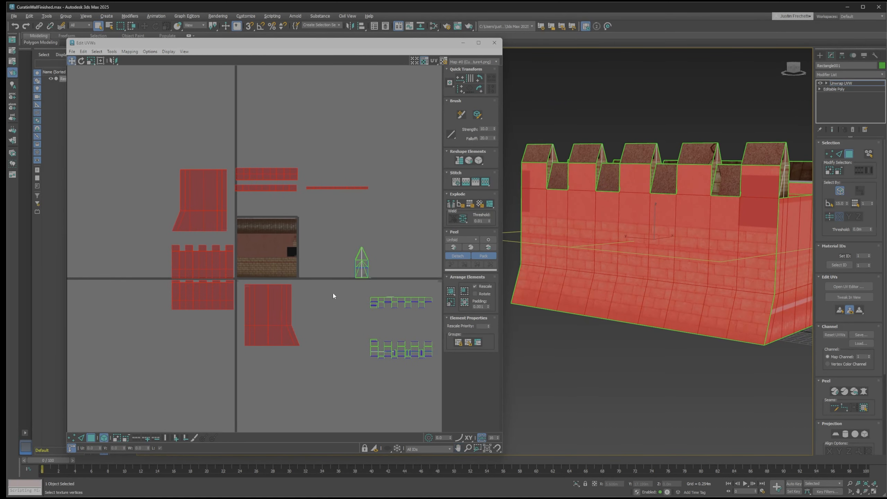
scroll(290, 285, "up", 3)
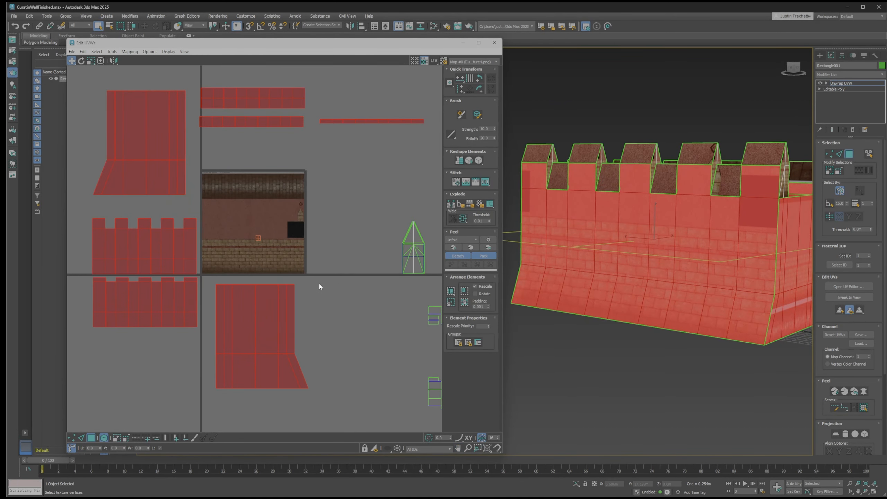
left_click(451, 291)
scroll(338, 265, "up", 3)
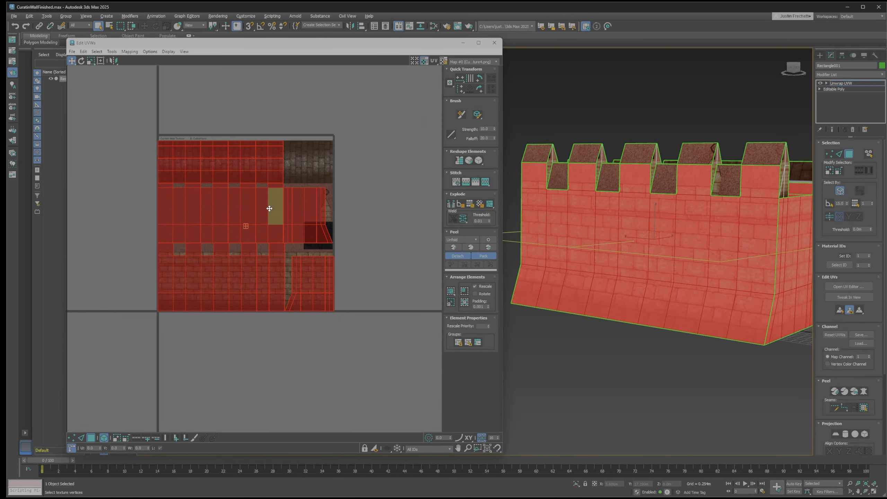
Step: Try moving the walkway and parapet strips above the tile and stacking the two side wall shells, and undo the moves
left_click(243, 134)
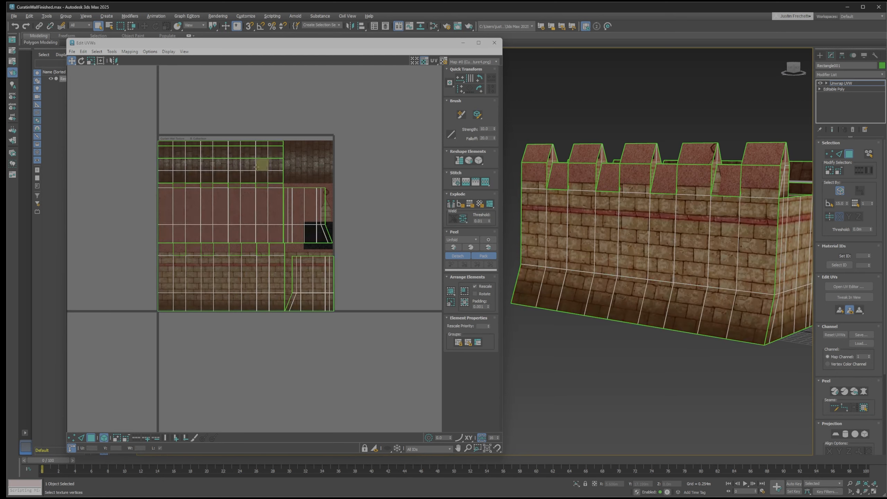
left_click(261, 164)
left_click(227, 156, "ctrl")
left_click_drag(227, 156, 235, 107)
left_click(237, 195)
left_click_drag(237, 207, 234, 274)
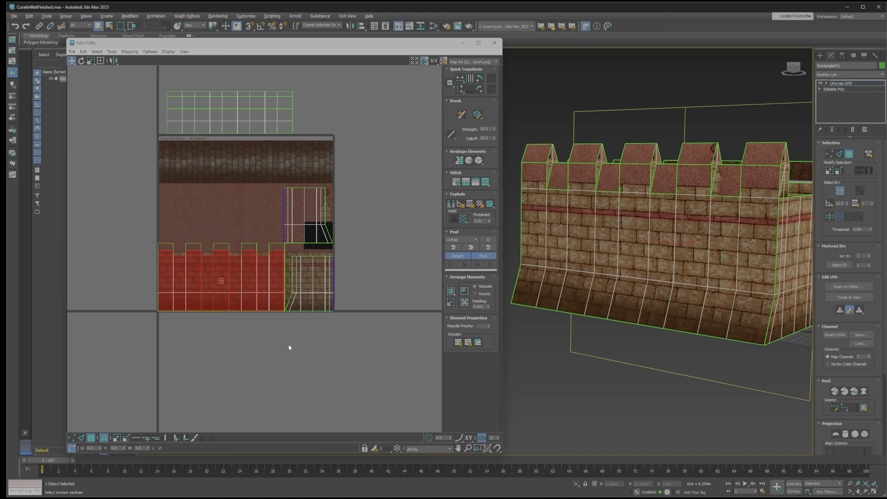
key("ctrl+z")
key("ctrl+z")
key("ctrl+z")
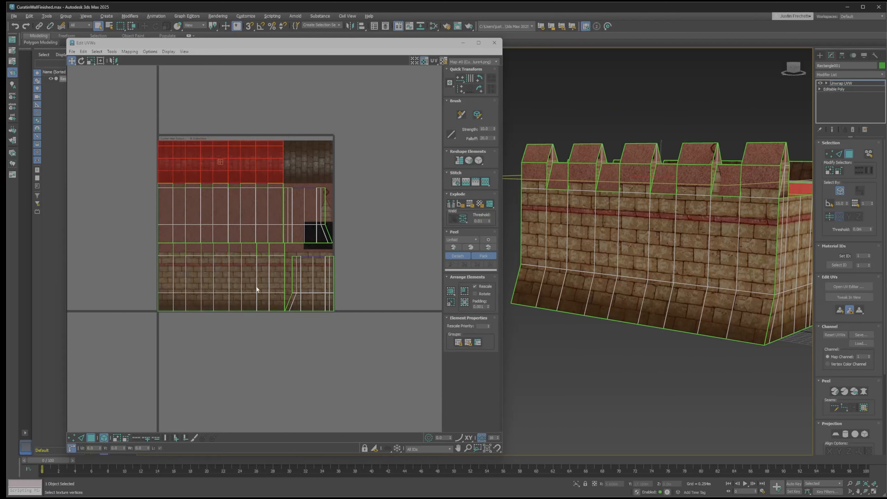
Step: Select all the packed shells and scale them down together slightly within the texture tile
key("ctrl+a")
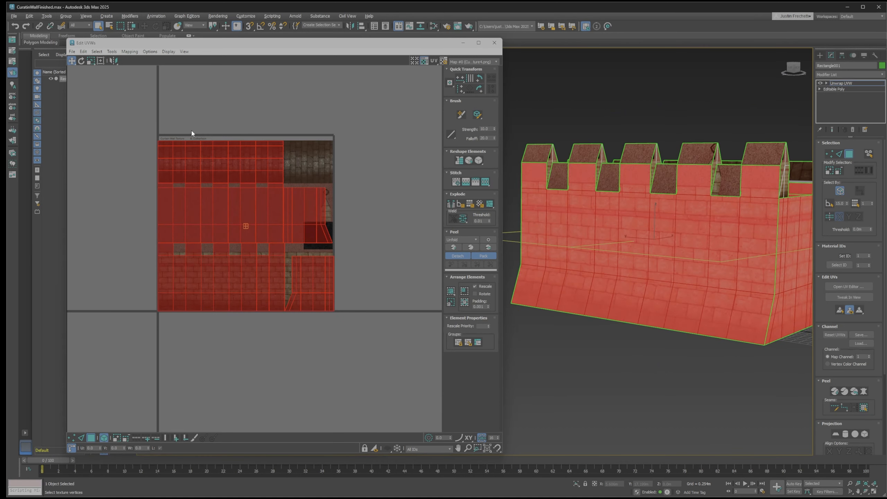
key("r")
left_click_drag(246, 226, 247, 232)
key("w")
left_click(288, 360)
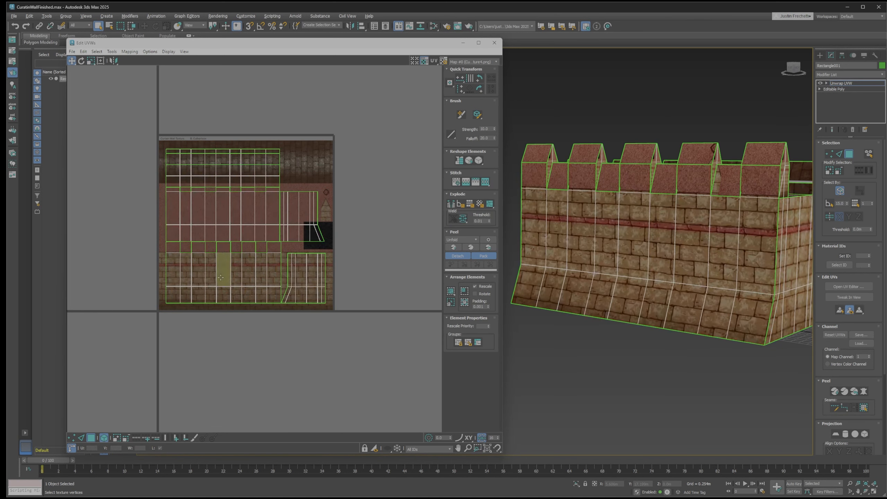
Step: Move the taller side wall shell to the brick band's lower-left corner, and scale all the packed shells down together a little more
left_click(211, 282)
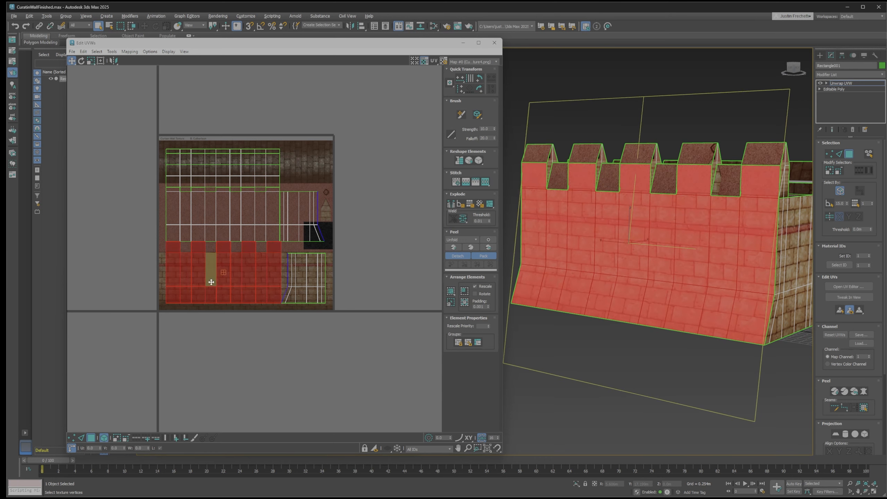
mouse_move(211, 282)
left_mouse_down()
mouse_move(204, 288)
mouse_move(216, 280)
left_mouse_up()
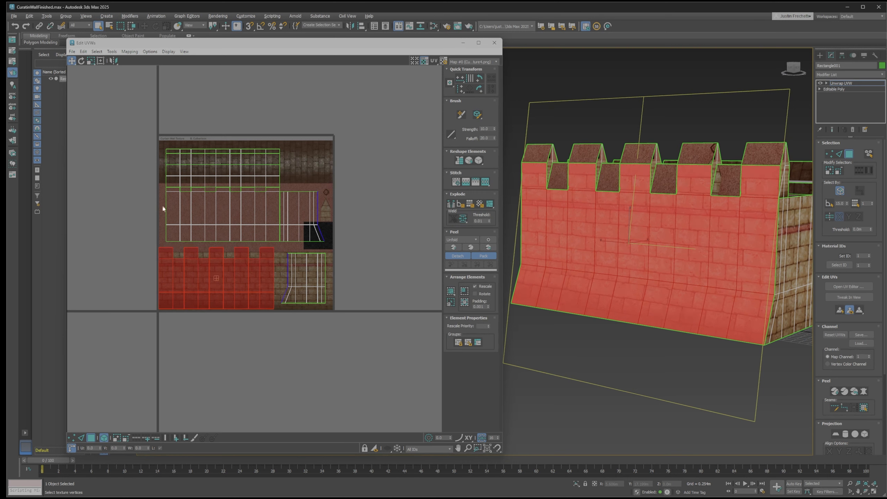
left_click_drag(164, 207, 372, 366)
key("r")
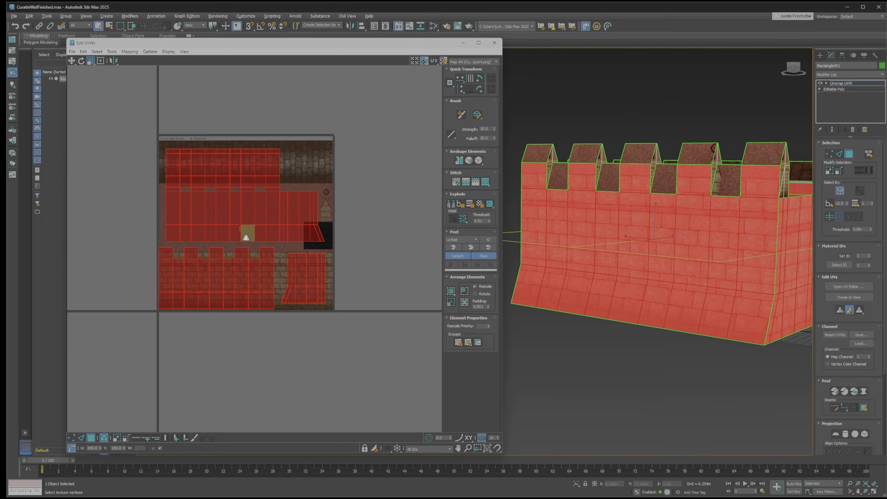
left_click_drag(246, 238, 249, 247)
key("w")
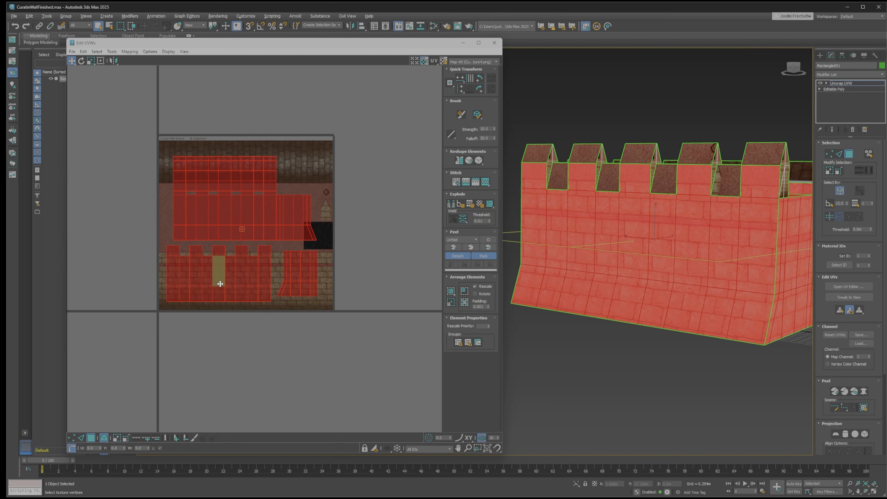
Step: Align the taller side wall shell to the brick band's lower-left corner and stack the other side wall shell over it
left_click(130, 268)
left_click(217, 271)
left_click_drag(217, 272, 210, 279)
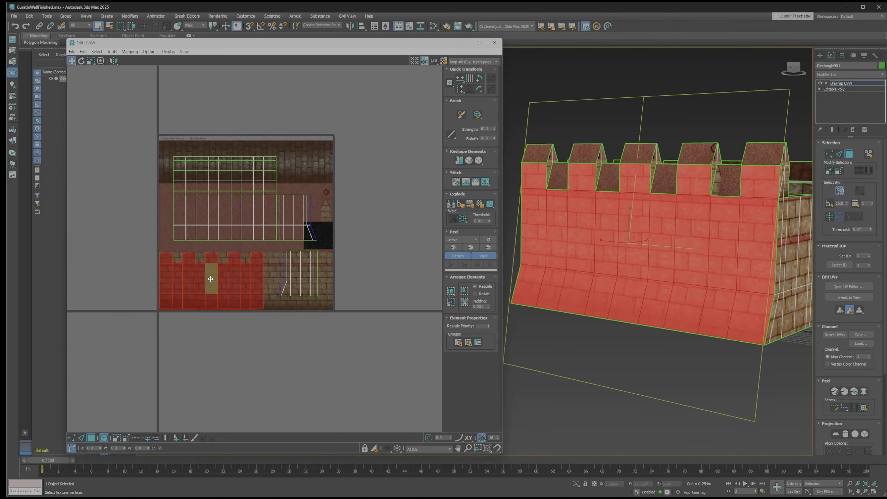
left_click(224, 210)
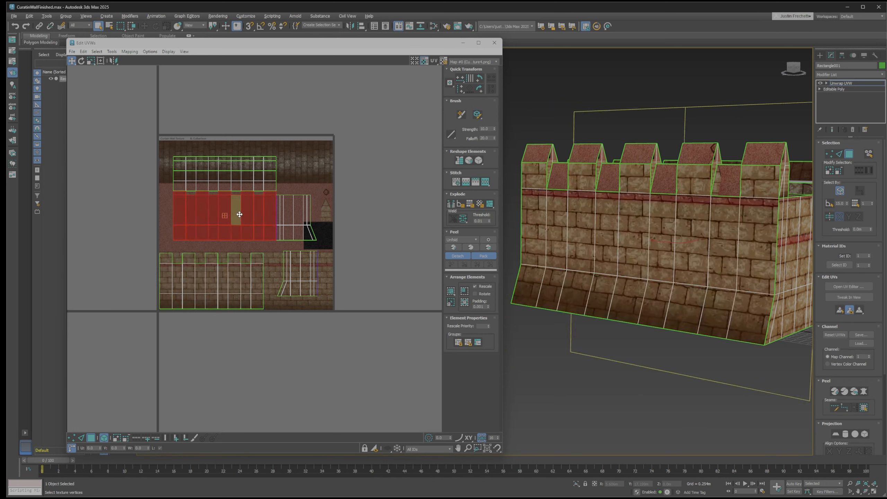
left_click_drag(239, 215, 226, 282)
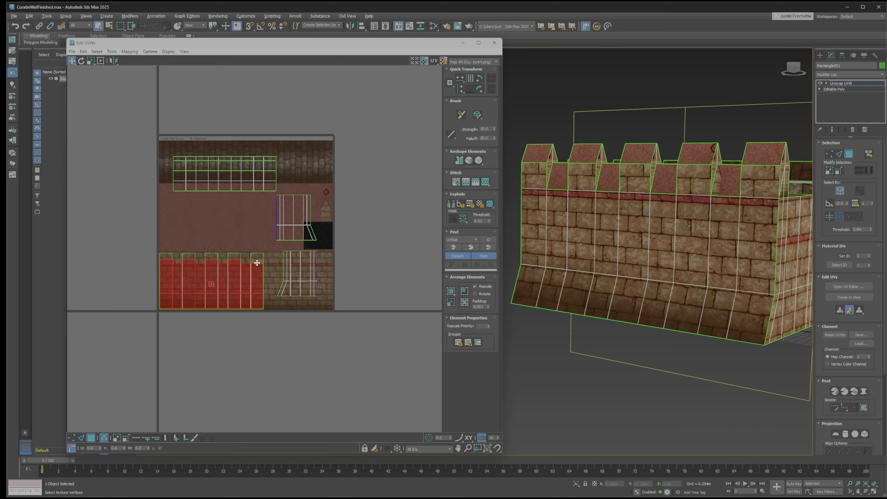
Step: Move the two end wall shells outside the texture tile, one on each side, and select the stacked side wall shells
left_click(295, 272)
left_click_drag(295, 271, 128, 268)
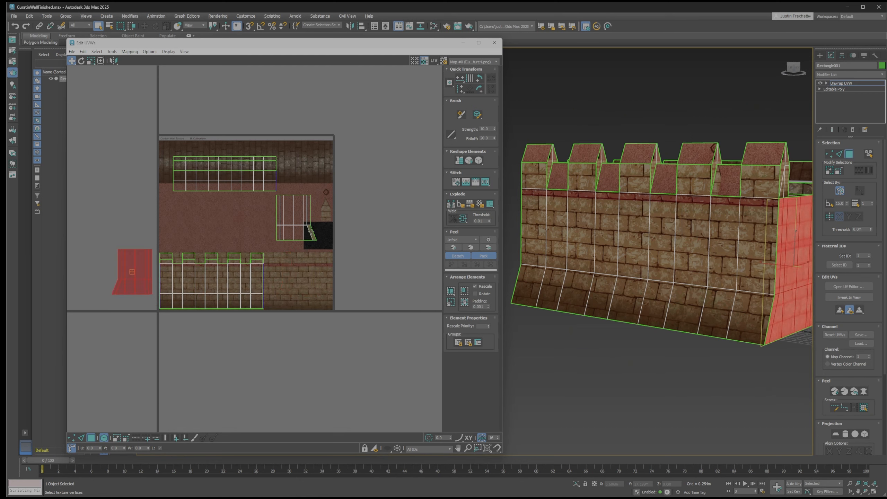
left_click(293, 214)
left_click_drag(293, 214, 366, 276)
left_click(218, 278)
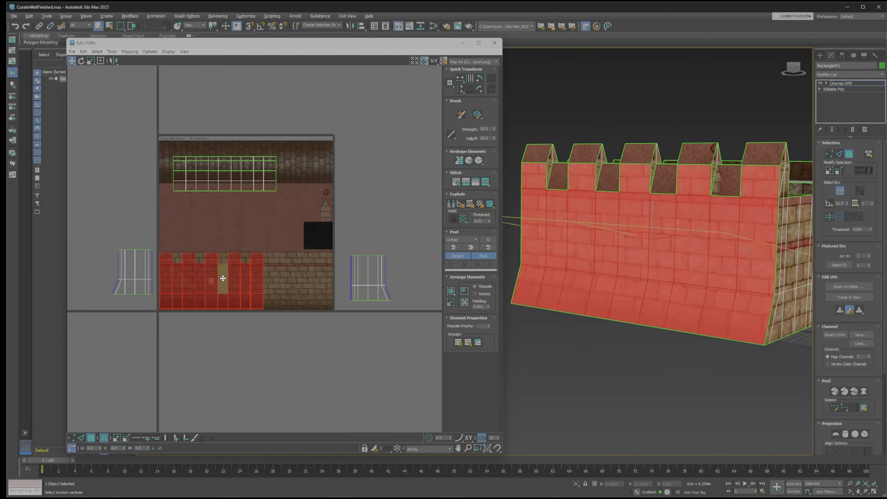
Step: Slide the stacked side wall shells toward the middle of the brick band and butt one end wall shell against their right edge
left_click_drag(213, 276, 247, 275)
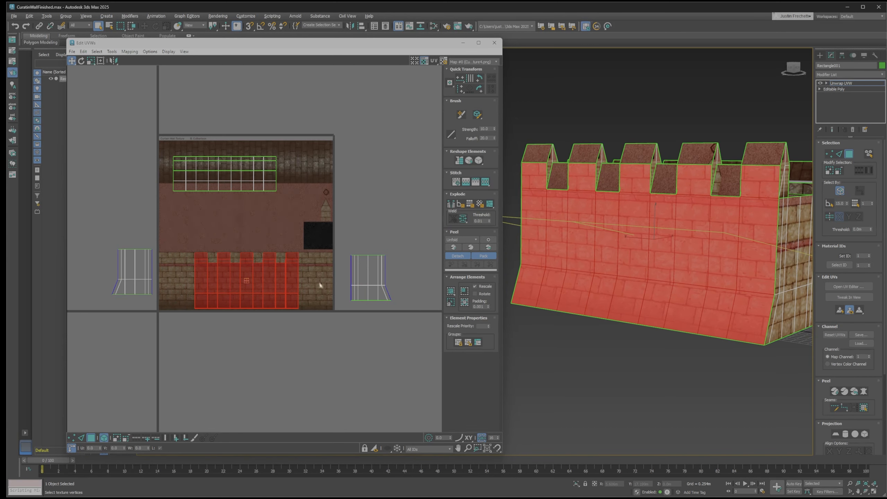
left_click(371, 270)
left_click_drag(371, 270, 320, 278)
left_click(257, 280)
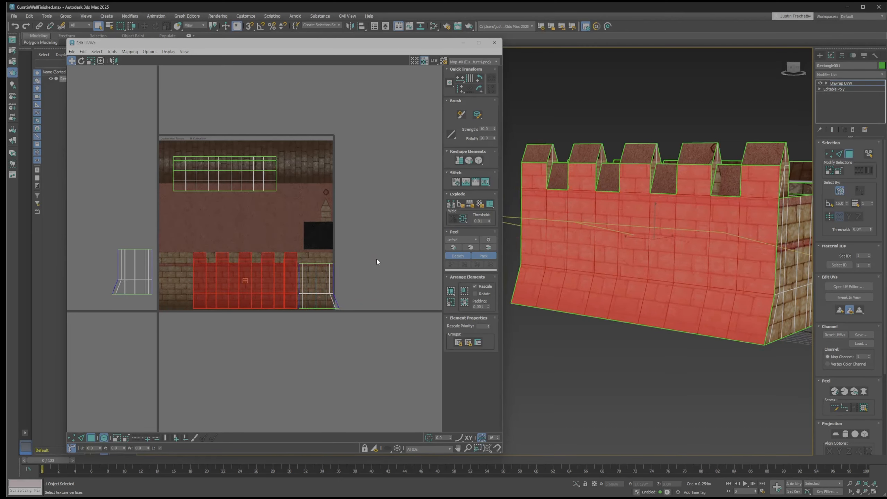
left_click(319, 284)
left_click_drag(319, 283, 318, 283)
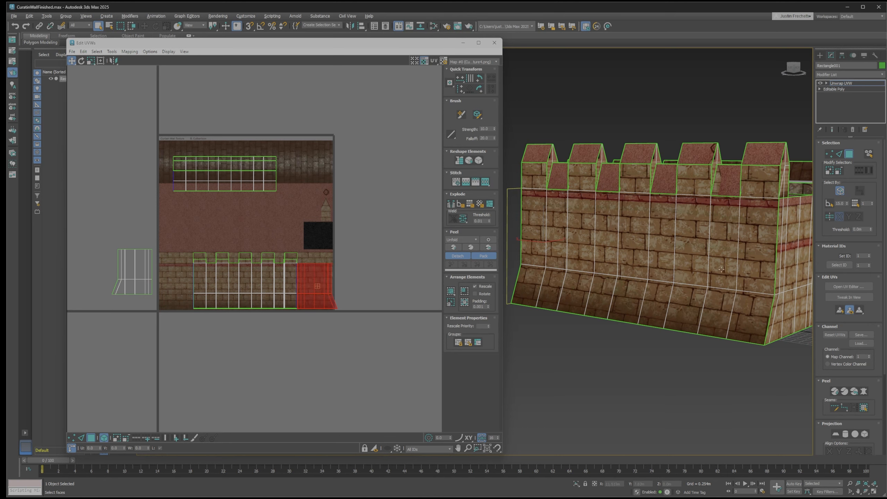
Step: Shift the side wall shells and the adjoining end wall shell left so the end shell fits inside the texture tile
mouse_move(733, 349)
middle_mouse_down("alt")
mouse_move(714, 351)
mouse_move(791, 350)
mouse_move(738, 335)
middle_mouse_up("alt")
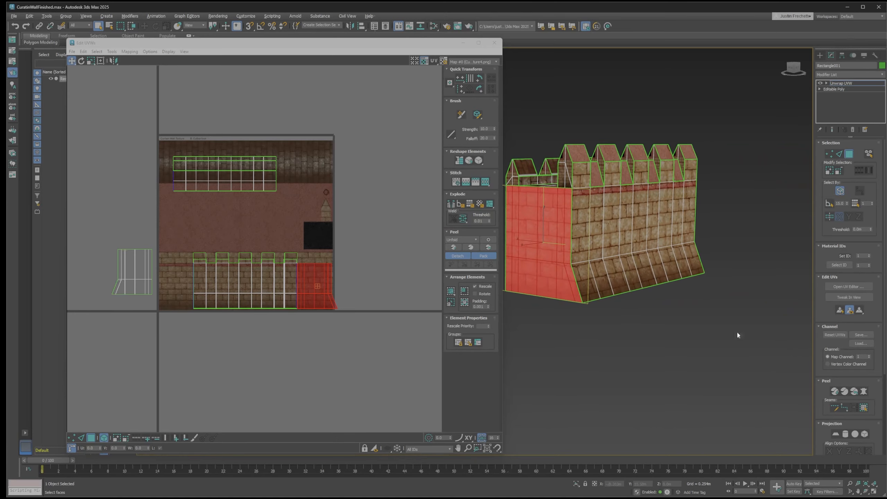
left_click(569, 318)
middle_click_drag(629, 303, 724, 294, "alt")
scroll(732, 279, "up", 8)
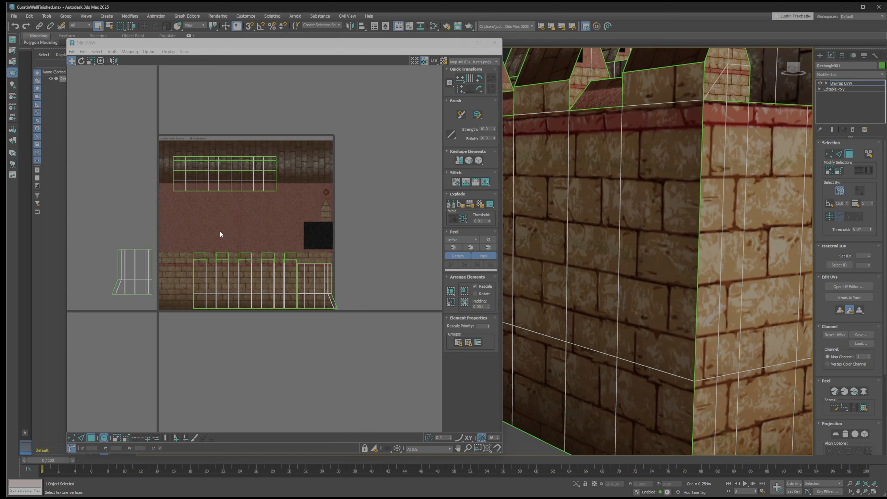
left_click(230, 263)
left_click_drag(261, 277, 249, 278)
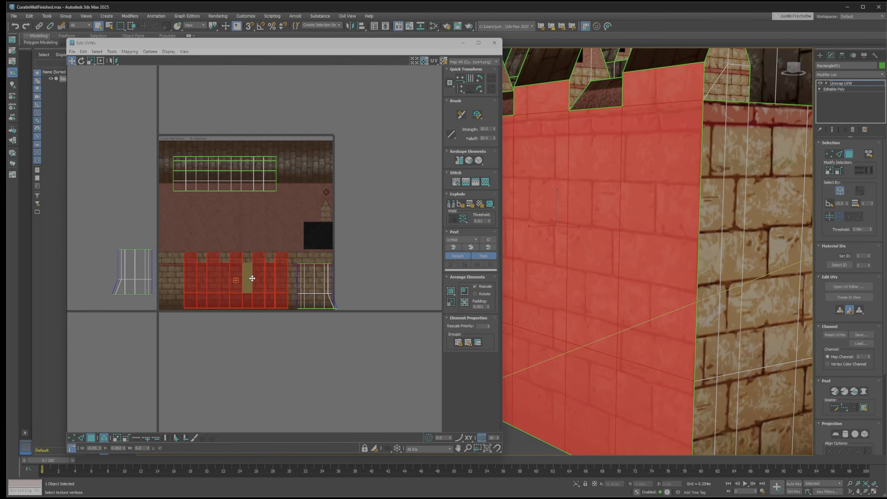
left_click(319, 302)
left_click_drag(320, 288, 310, 287)
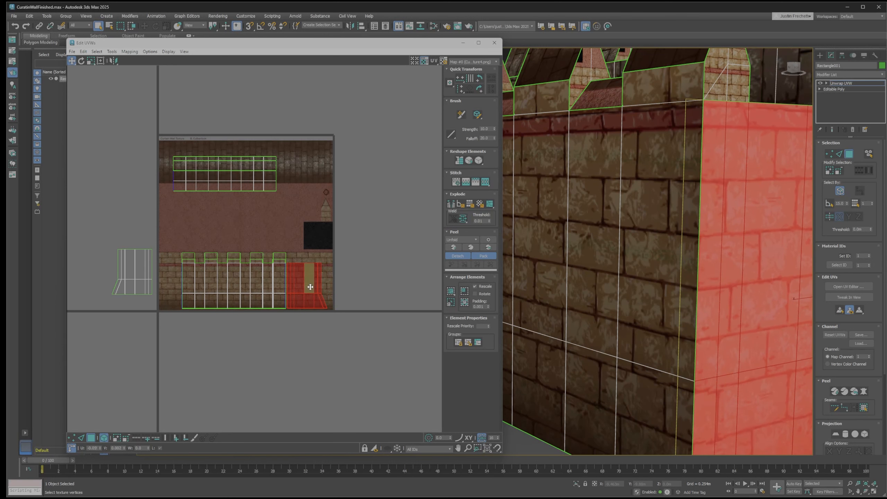
left_click(400, 283)
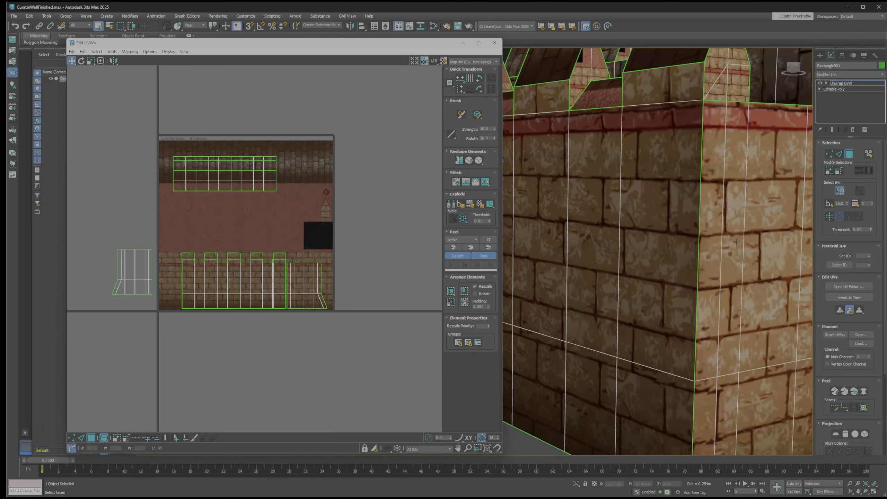
Step: Stack the remaining end wall shell over the one already placed on the brick band and fine-tune its position
scroll(698, 324, "down", 5)
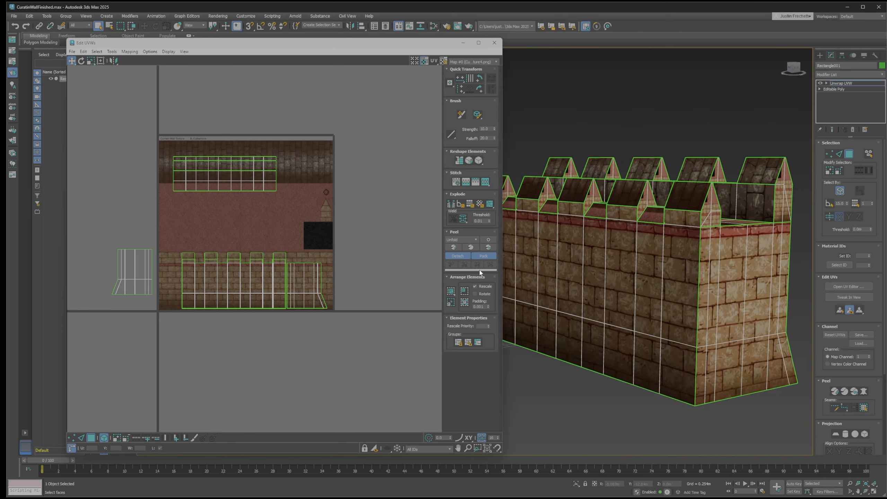
left_click_drag(119, 270, 308, 280)
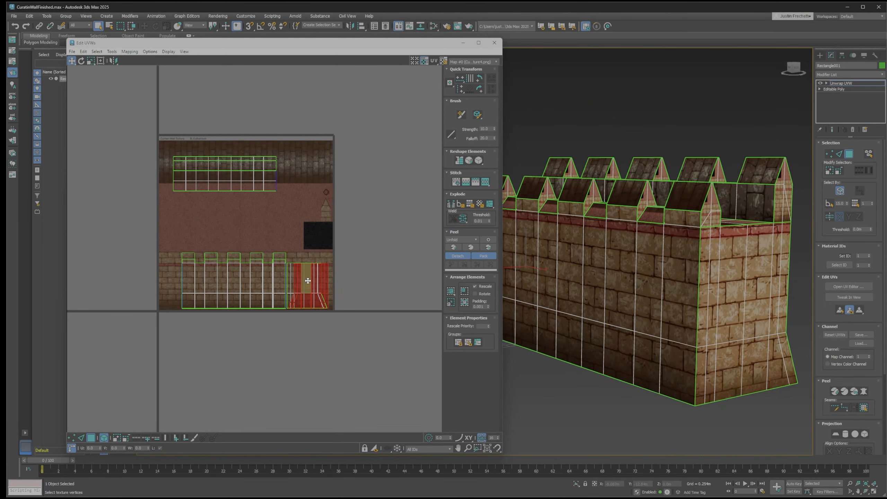
middle_click_drag(628, 290, 760, 301, "alt")
scroll(570, 290, "up", 5)
middle_click_drag(572, 290, 653, 295, "alt")
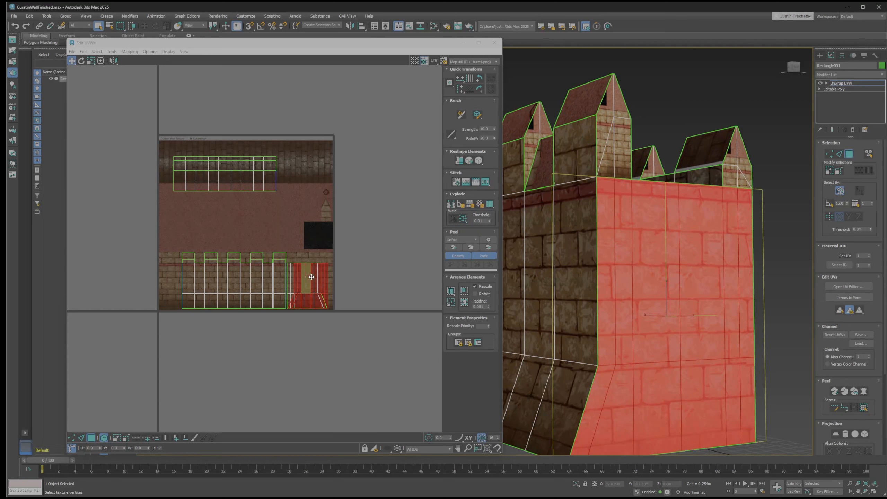
left_click_drag(310, 276, 309, 276)
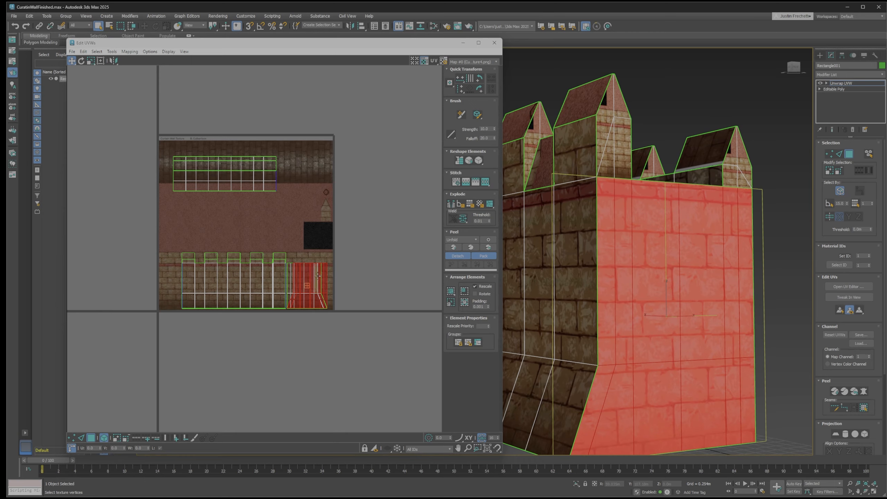
left_click(397, 277)
scroll(669, 286, "down", 5)
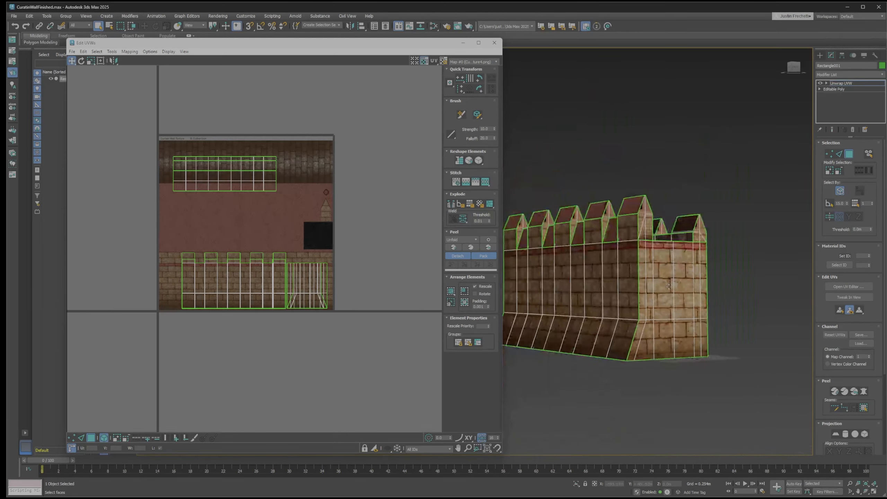
Step: Examine the brick mapping across the wall and the pointed stone detail painted on the texture
middle_click_drag(668, 286, 767, 308, "alt")
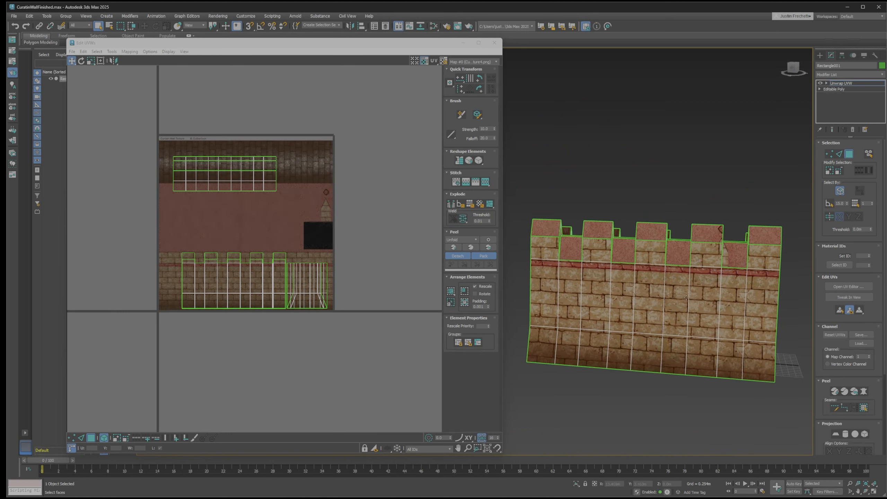
scroll(639, 304, "up", 3)
scroll(639, 303, "down", 3)
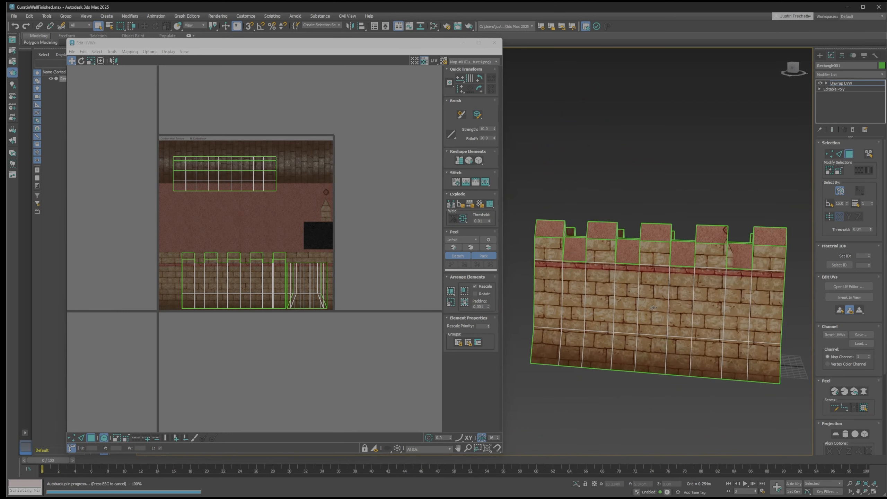
mouse_move(639, 304)
middle_mouse_down("alt")
mouse_move(662, 293)
mouse_move(635, 289)
mouse_move(643, 293)
mouse_move(635, 310)
mouse_move(615, 319)
mouse_move(640, 313)
middle_mouse_up("alt")
scroll(384, 269, "down", 2)
middle_click_drag(400, 263, 313, 261)
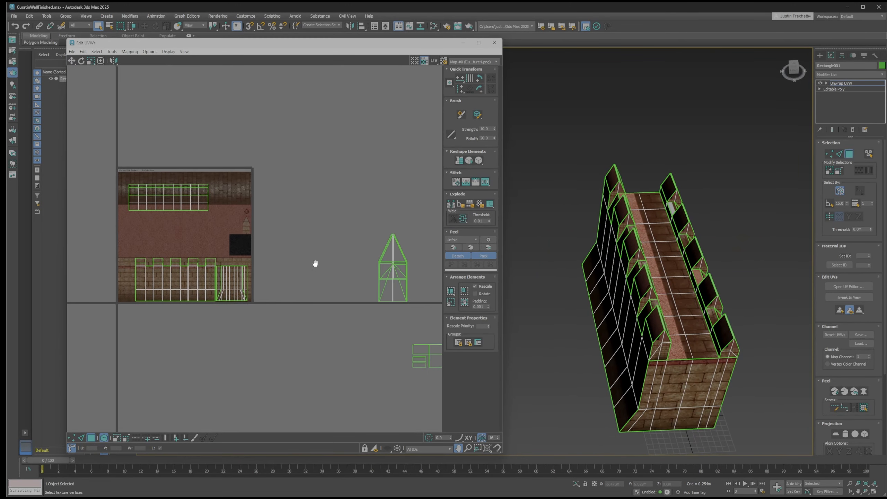
scroll(267, 225, "up", 5)
scroll(268, 230, "up", 3)
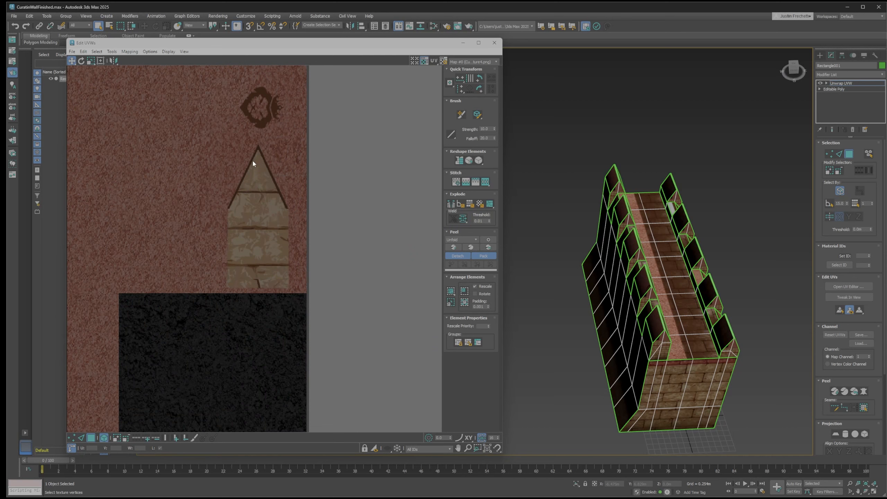
scroll(288, 241, "down", 6)
scroll(370, 254, "down", 1)
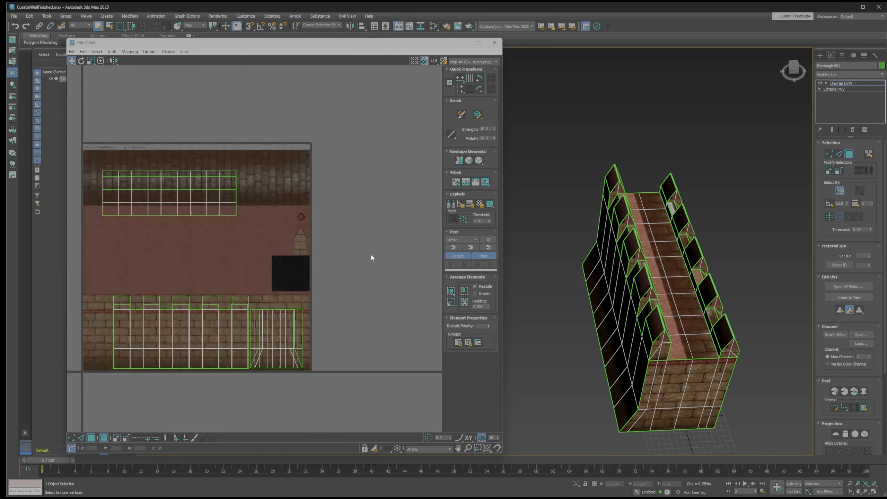
Step: Move the stacked pointed merlon end shells beside the texture tile and scale them down toward the painted stone detail's size
middle_click_drag(371, 254, 265, 232)
scroll(335, 251, "down", 1)
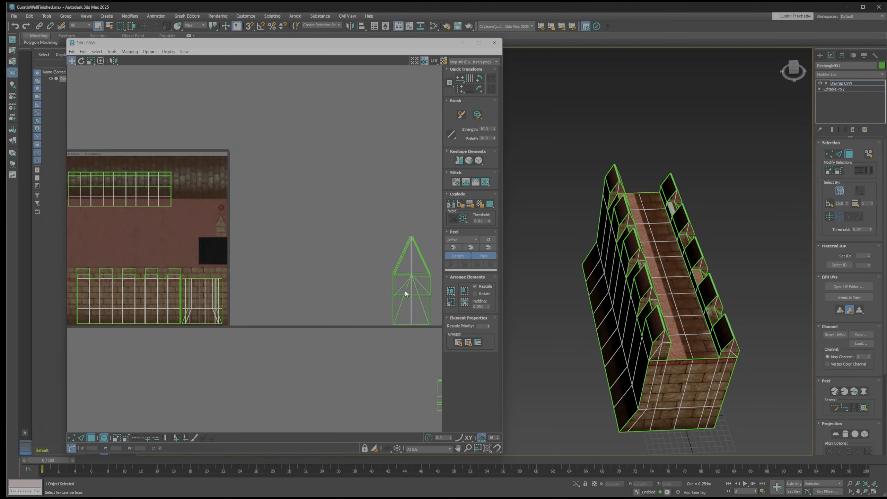
left_click_drag(435, 336, 435, 336)
left_click_drag(427, 271, 180, 257)
key("ctrl+e")
scroll(202, 229, "up", 5)
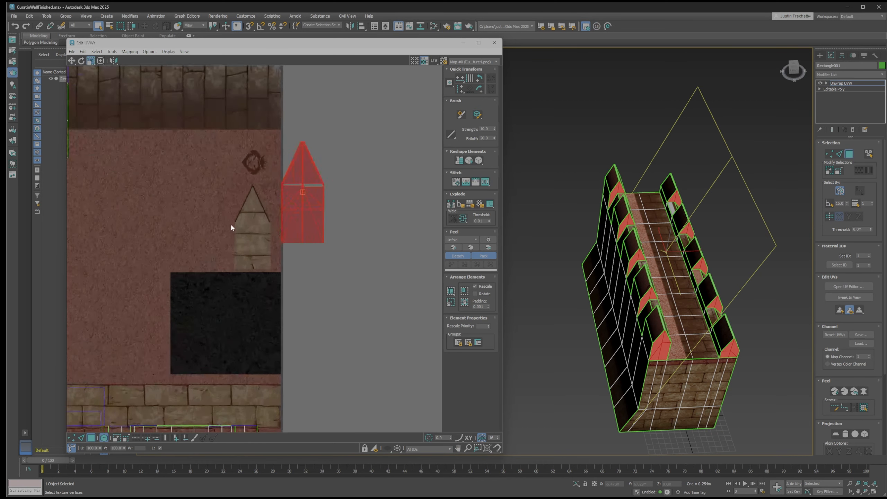
Step: Align the stacked merlon end shells over the painted pointed stone detail and scale them to match its outline
key("w")
left_click_drag(326, 197, 269, 216)
key("ctrl+e")
left_click(264, 223)
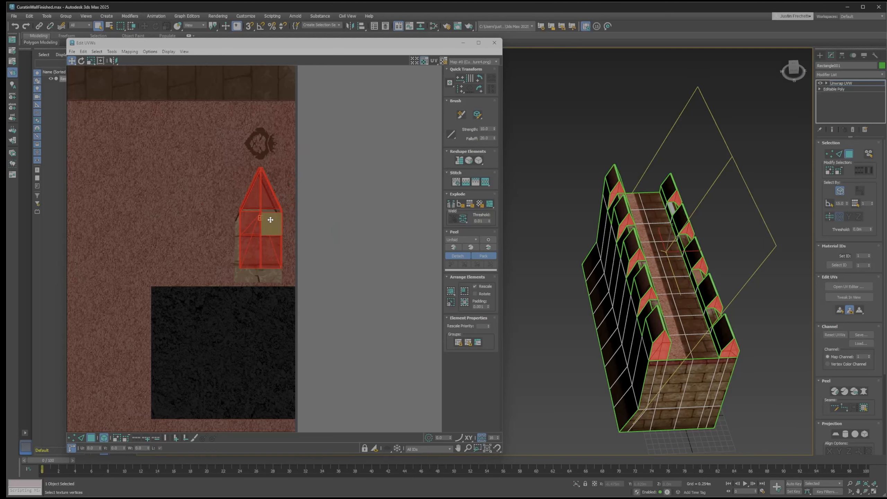
left_click_drag(264, 223, 269, 228)
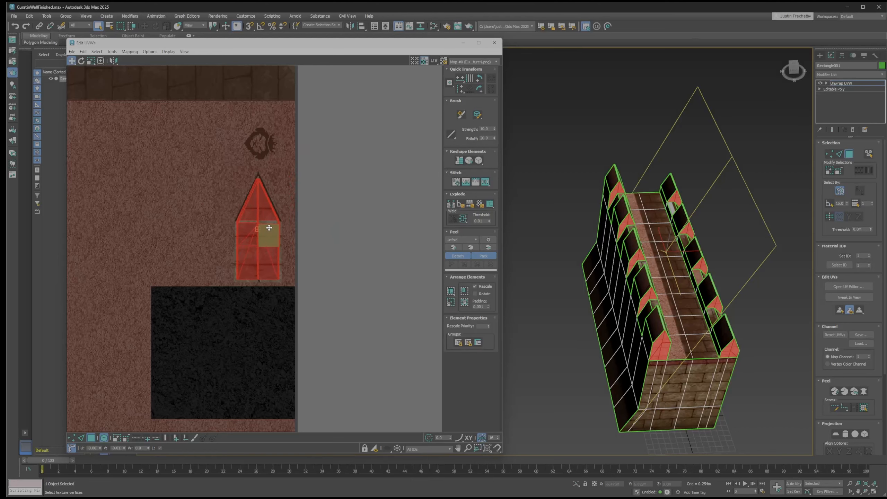
left_click(559, 315)
middle_click_drag(663, 265, 700, 306, "alt")
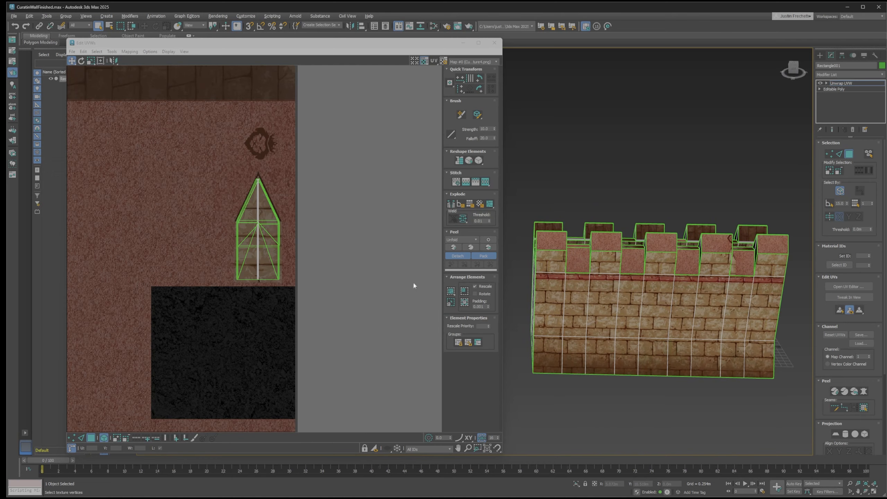
Step: Move the narrow inner parapet strip shell down to the bottom edge of the brick band, over the side wall shells
scroll(412, 285, "down", 5)
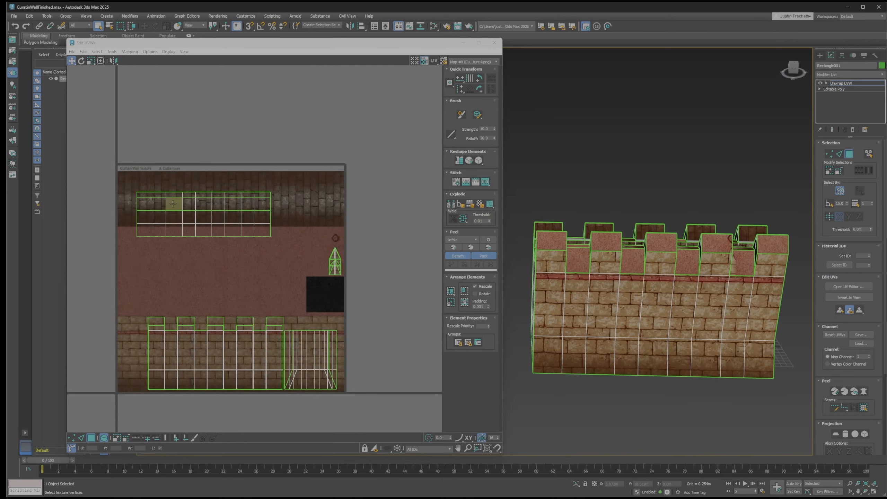
left_click(157, 194)
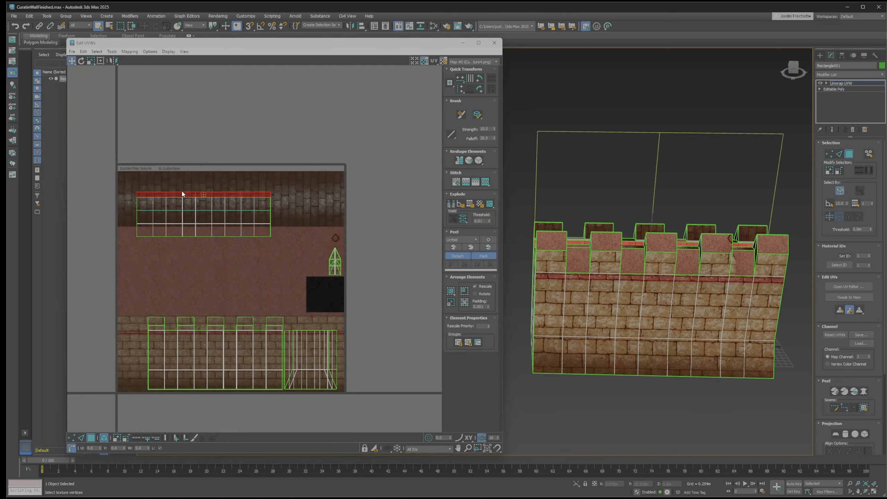
left_click_drag(193, 196, 187, 242)
middle_click_drag(677, 269, 692, 262, "alt")
scroll(684, 261, "up", 4)
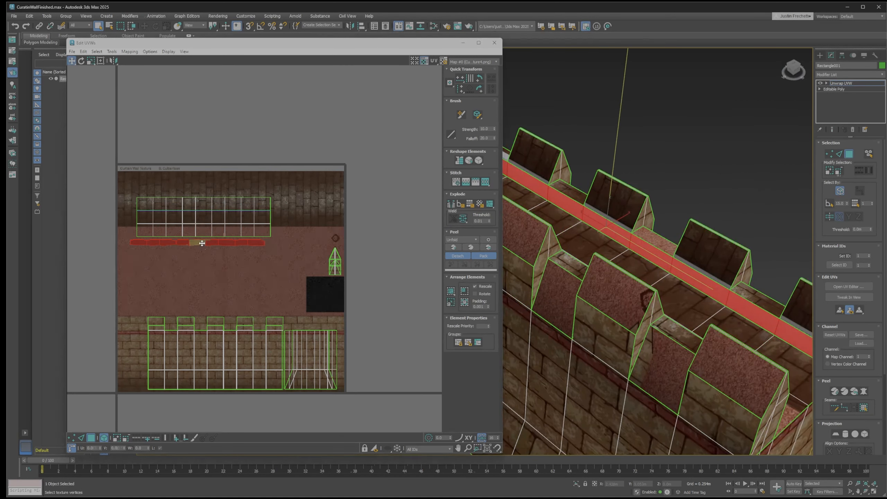
left_click_drag(202, 243, 191, 389)
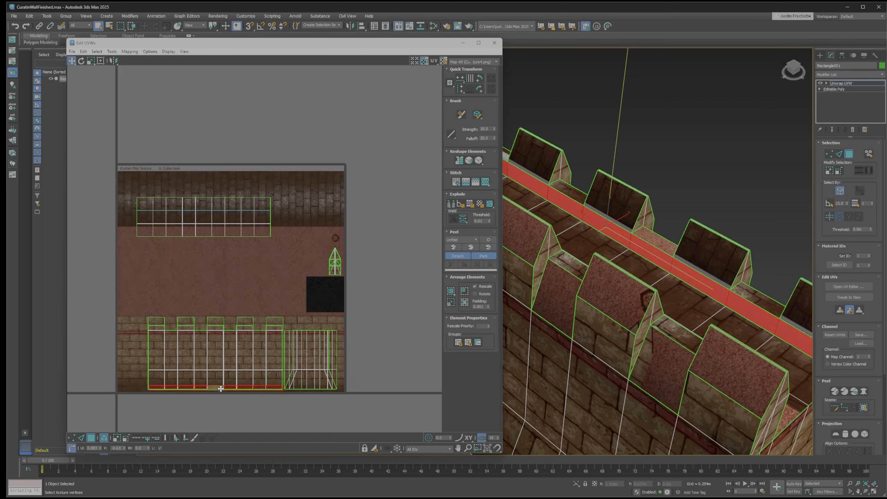
left_click_drag(221, 388, 221, 389)
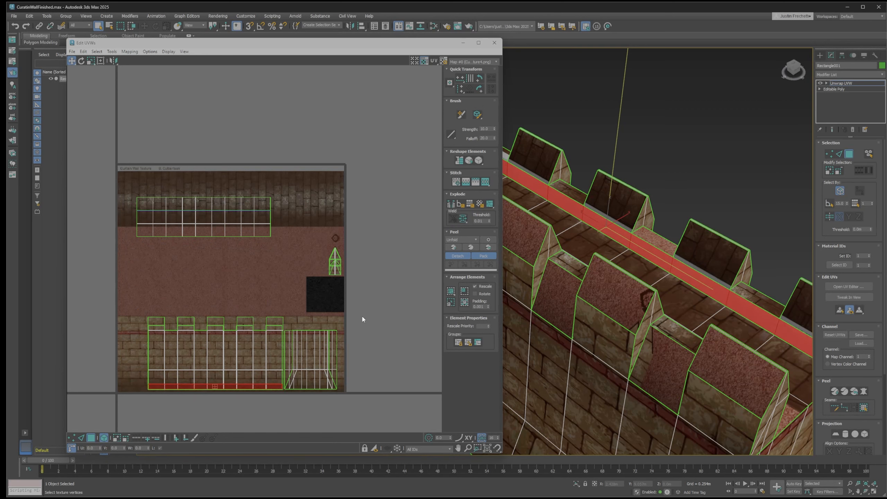
Step: Move the wider inner parapet strip shell onto the lower part of the brick band, over the side wall shells
left_click(239, 260)
left_click(233, 205)
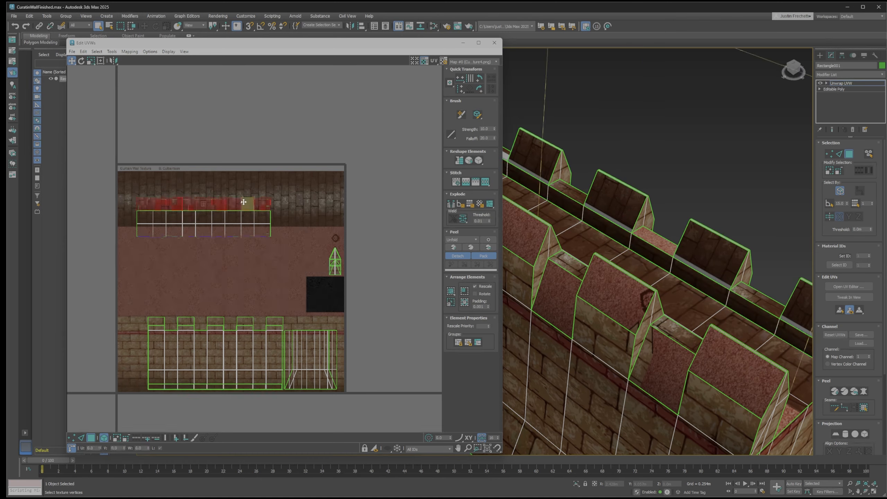
middle_click_drag(733, 266, 759, 224, "alt")
left_click_drag(242, 202, 245, 379)
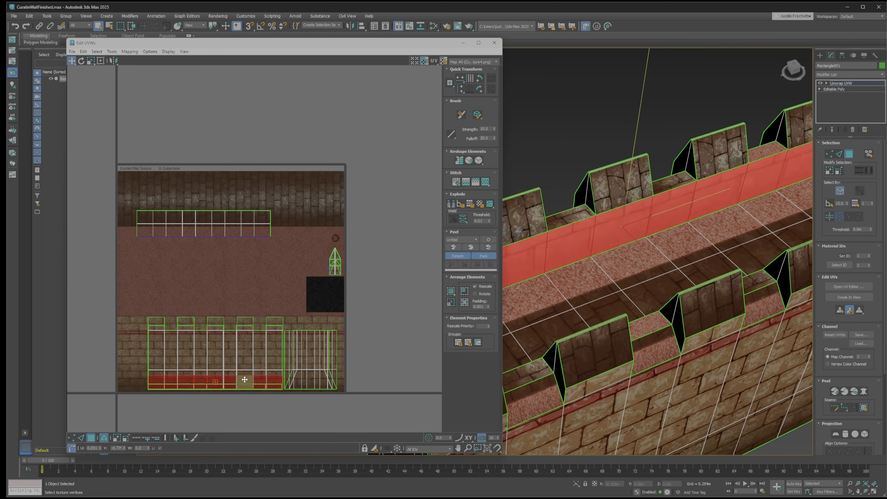
middle_click_drag(646, 227, 667, 198, "alt")
left_click(625, 186)
Step: Move the walkway floor shell fully onto the reddish plaster area, at its upper-left corner
scroll(665, 181, "down", 5)
scroll(661, 203, "up", 4)
scroll(661, 228, "down", 3)
scroll(562, 276, "up", 3)
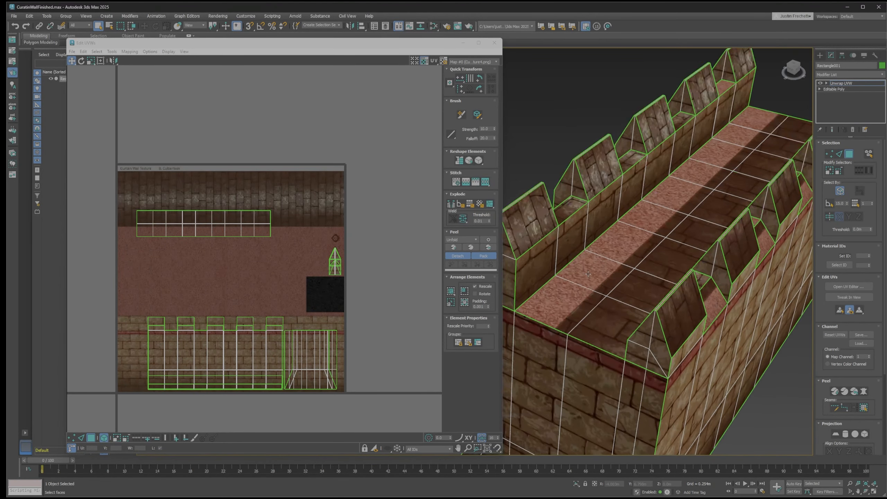
middle_click_drag(589, 275, 581, 250, "alt")
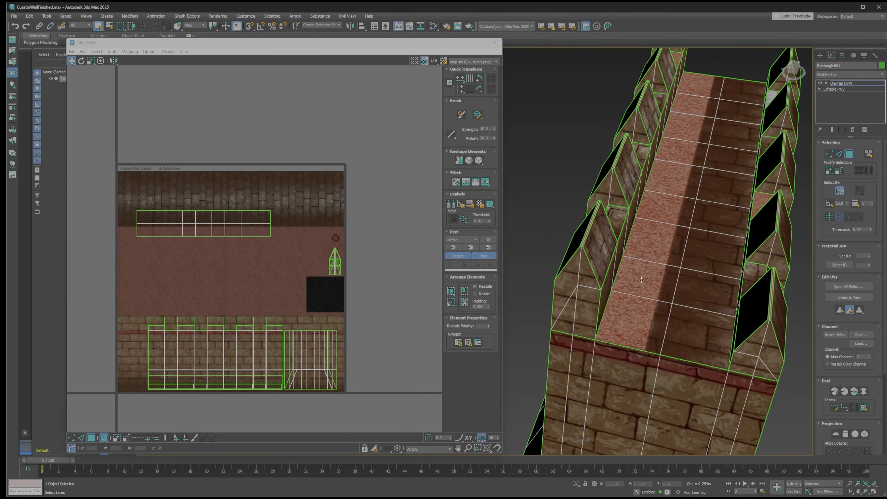
left_click(241, 235)
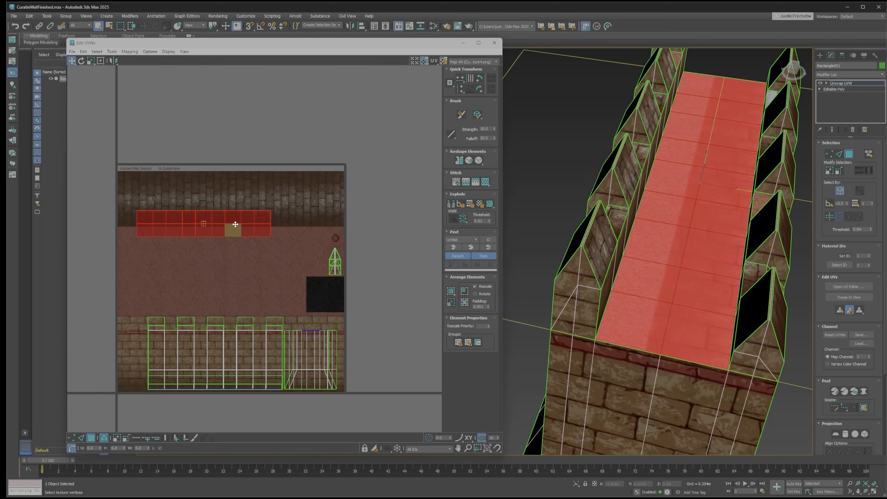
left_click_drag(235, 224, 216, 242)
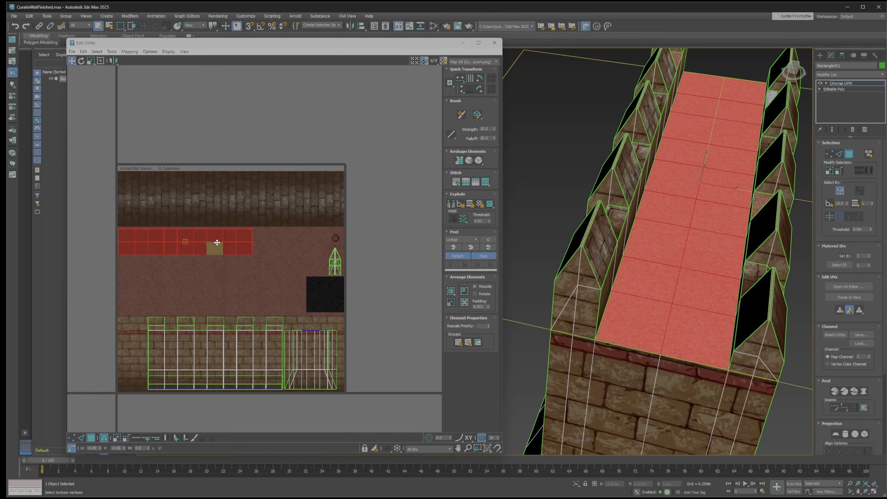
left_click(527, 173)
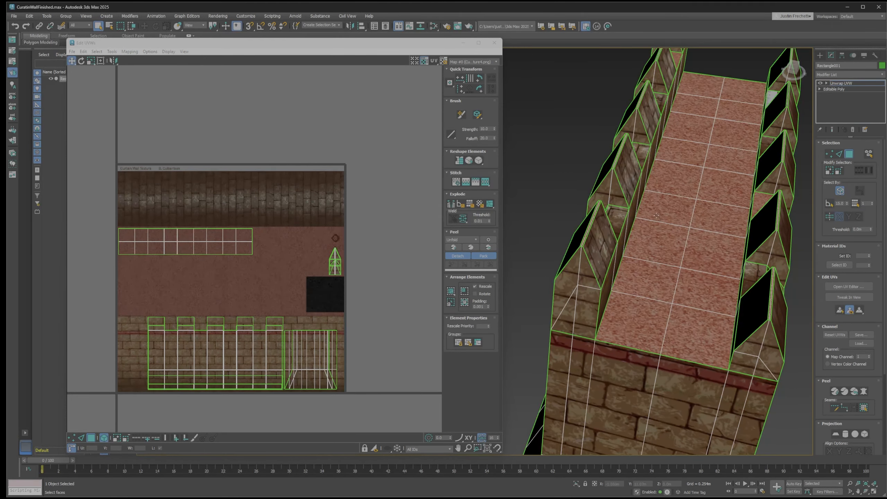
Step: Move the walkway floor shell from the reddish plaster onto the dark stone band, at the texture's upper-left corner
middle_click_drag(656, 215, 635, 209, "alt")
scroll(628, 213, "up", 3)
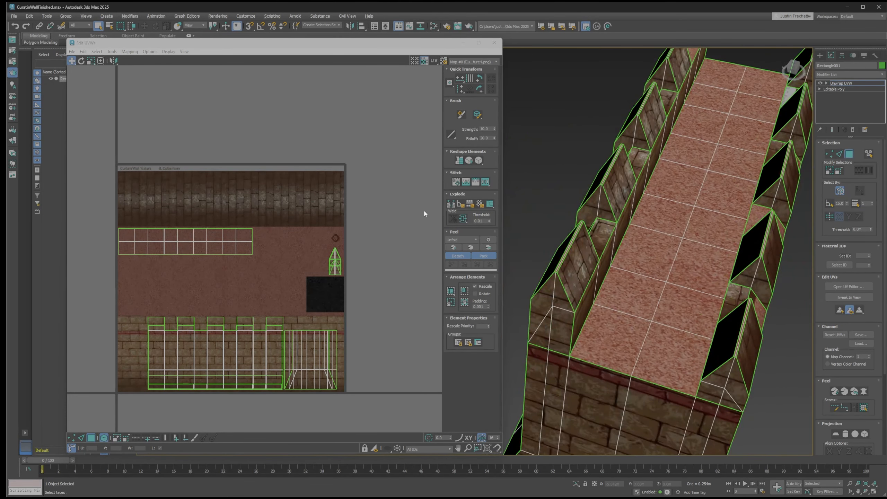
left_click_drag(212, 236, 211, 179)
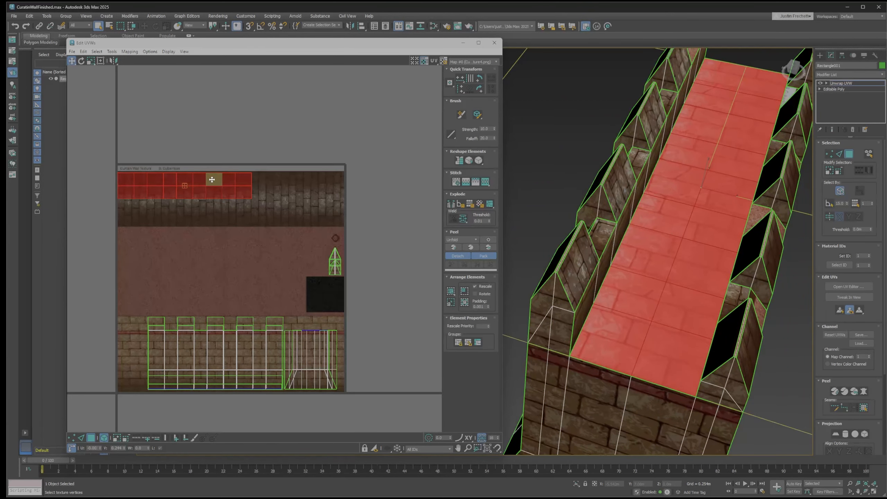
left_click(555, 156)
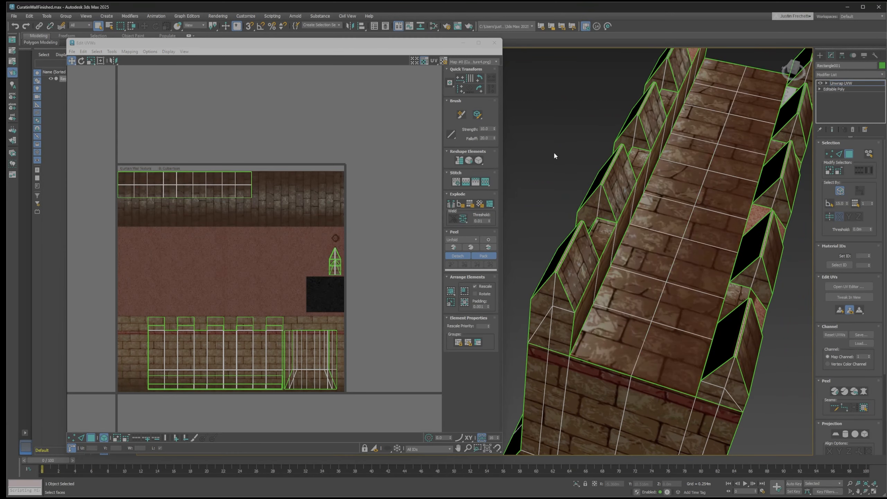
Step: Select all remaining merlon cap and gap shells lying below the texture tile and pack them together into the tile
middle_click_drag(632, 284, 690, 272, "alt")
scroll(374, 274, "down", 6)
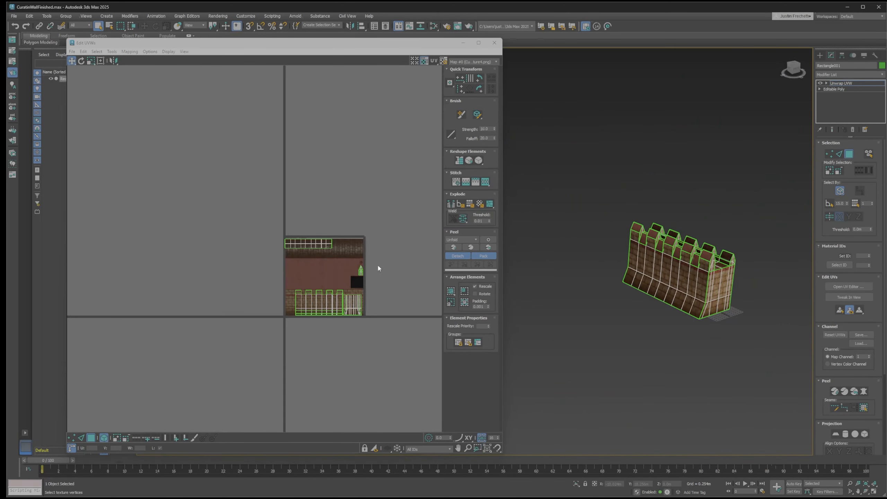
middle_click_drag(377, 263, 269, 224)
scroll(309, 235, "up", 3)
middle_click_drag(344, 248, 260, 194)
scroll(356, 206, "down", 2)
left_click_drag(423, 345, 410, 334)
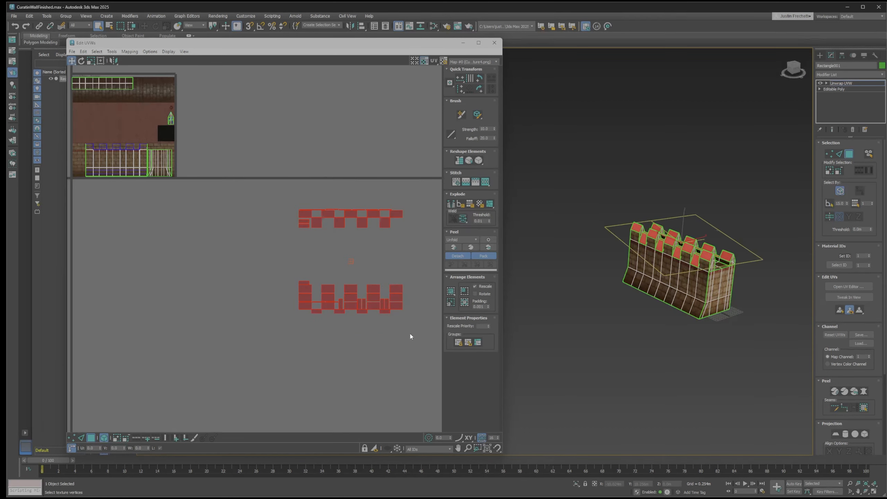
left_click(464, 302)
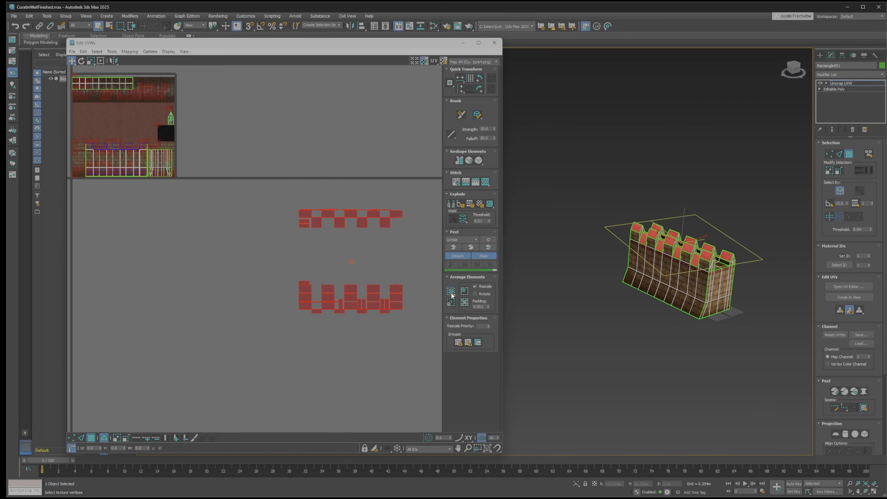
middle_click_drag(265, 193, 343, 259)
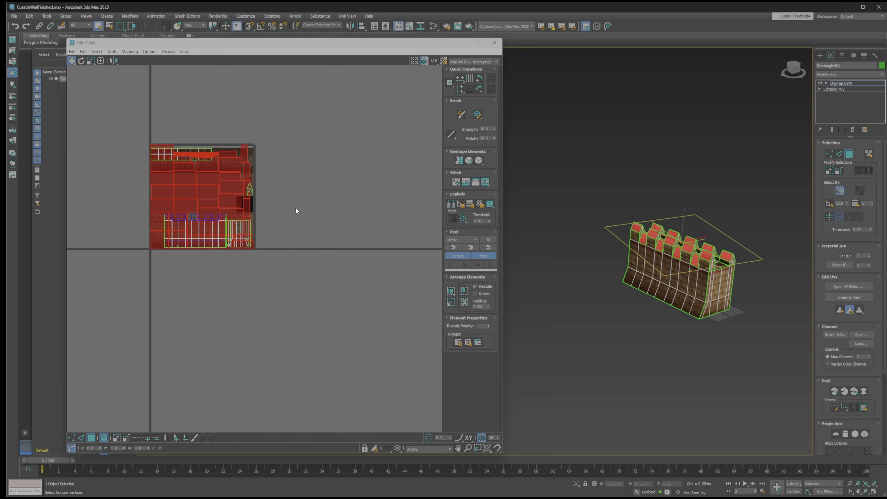
Step: Scale the packed cap shells down to about one third of the tile's width and place them on the left part of the reddish plaster
key("r")
left_click_drag(218, 188, 138, 231)
scroll(187, 193, "up", 4)
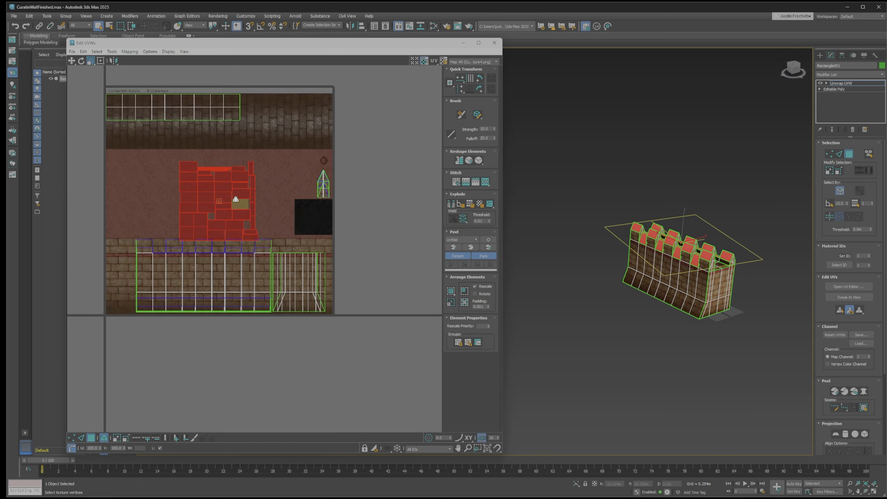
key("w")
left_click_drag(221, 198, 152, 188)
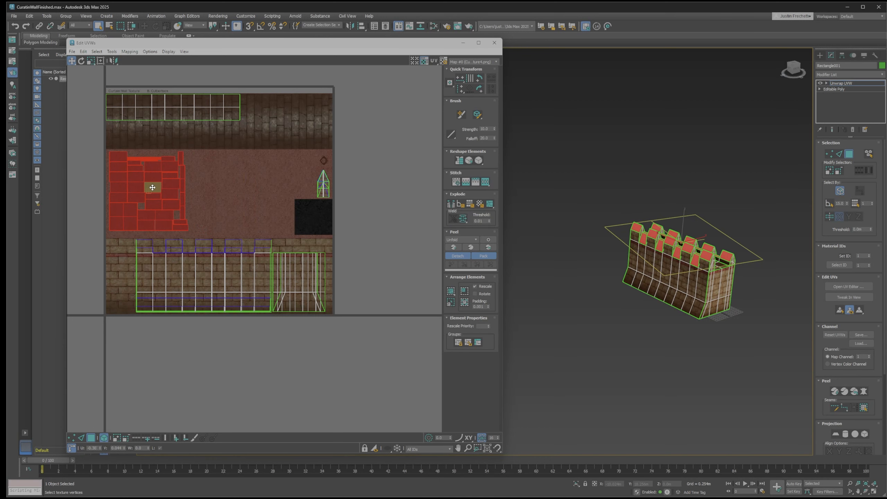
left_click(278, 180)
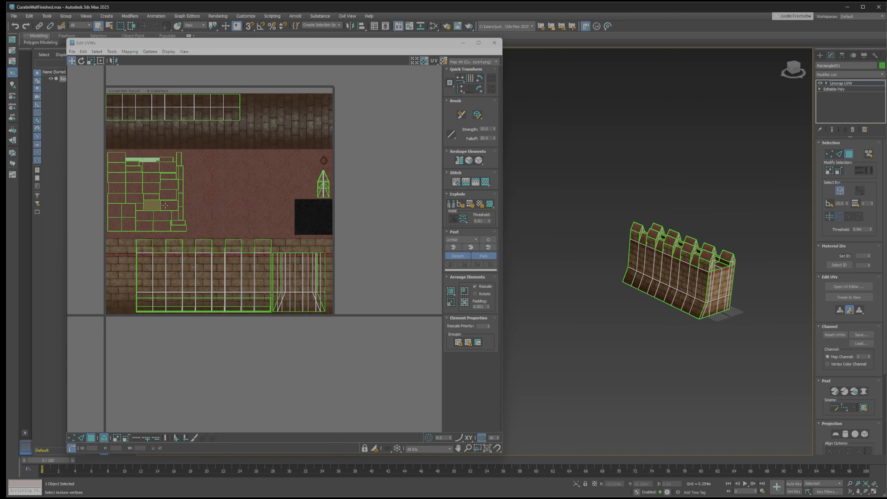
Step: Close the UV editor and examine the textured curtain wall from several sides
left_click(499, 42)
scroll(675, 293, "up", 5)
middle_click_drag(676, 294, 567, 295, "alt")
scroll(539, 273, "up", 3)
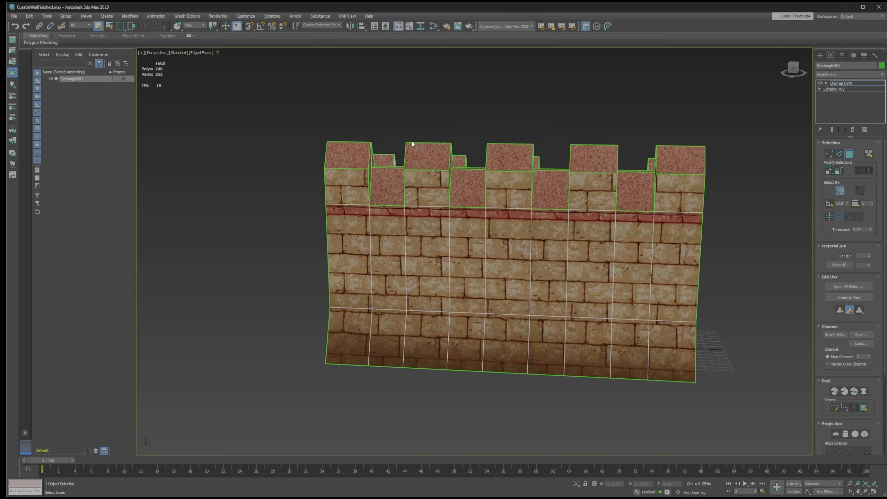
middle_click_drag(425, 200, 372, 204, "alt")
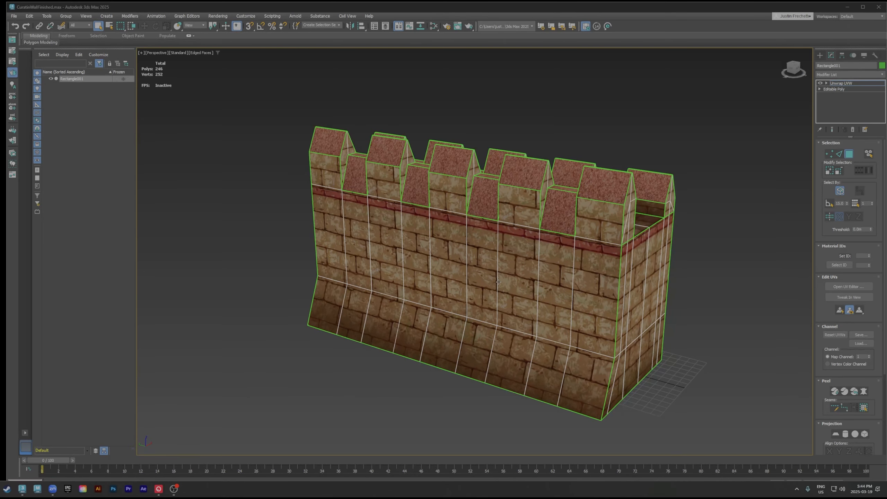
middle_click_drag(527, 286, 444, 278, "alt")
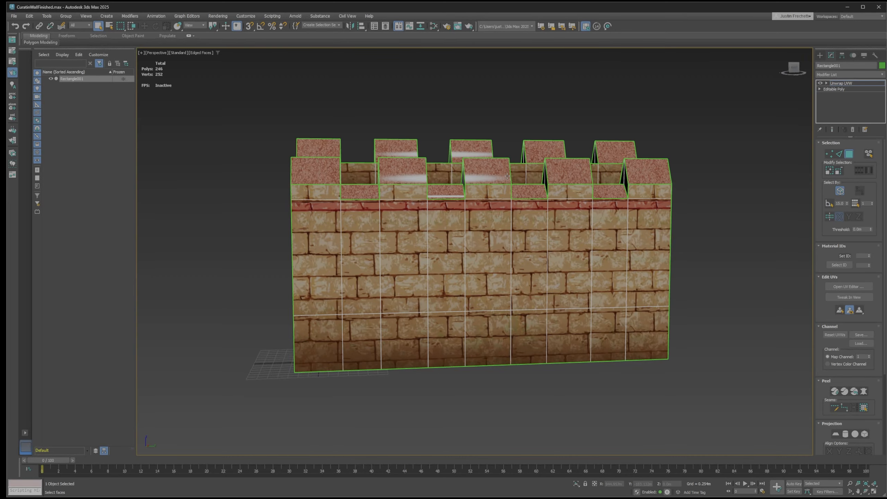
middle_click_drag(441, 231, 545, 233, "alt")
left_click(433, 26)
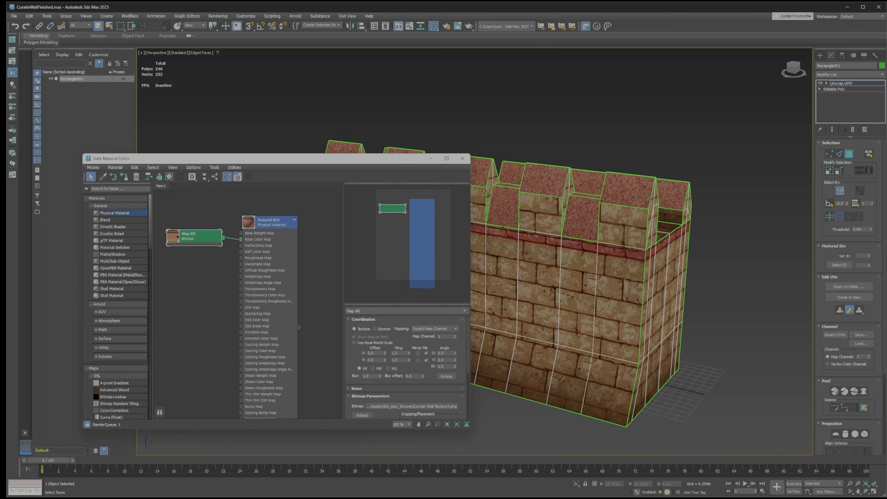
left_click_drag(361, 159, 412, 111)
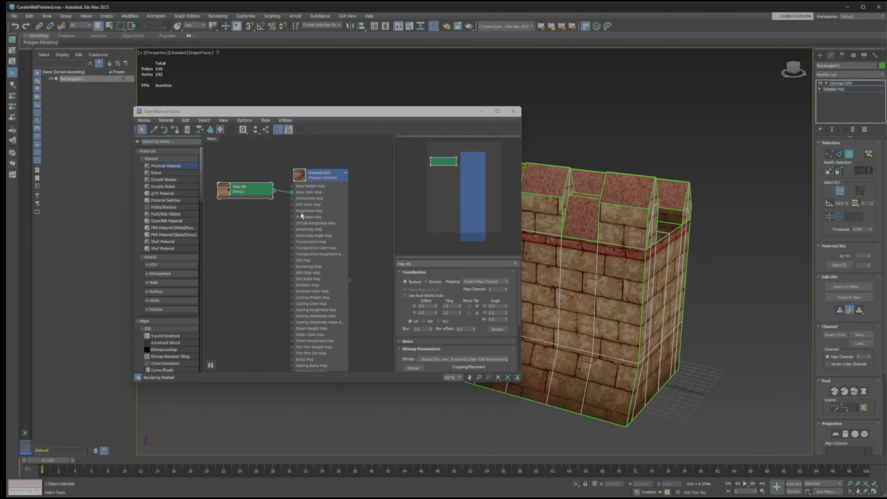
left_click_drag(291, 212, 260, 217)
mouse_move(259, 243)
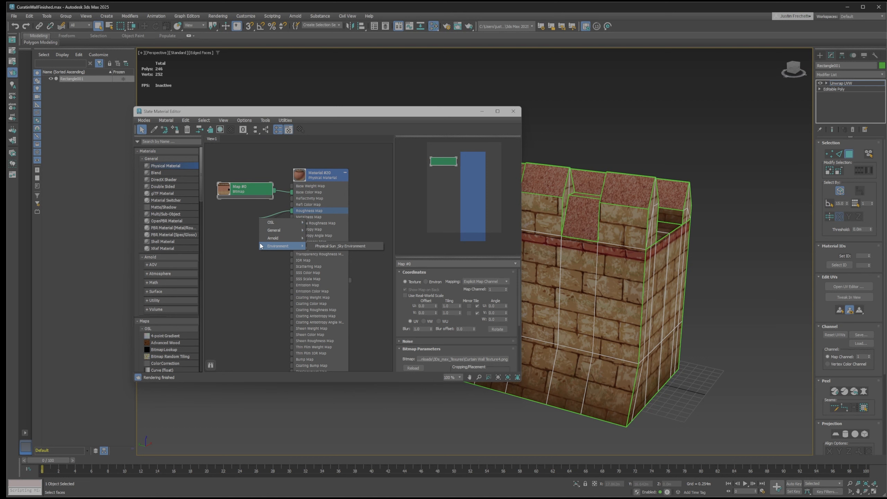
left_click(236, 260)
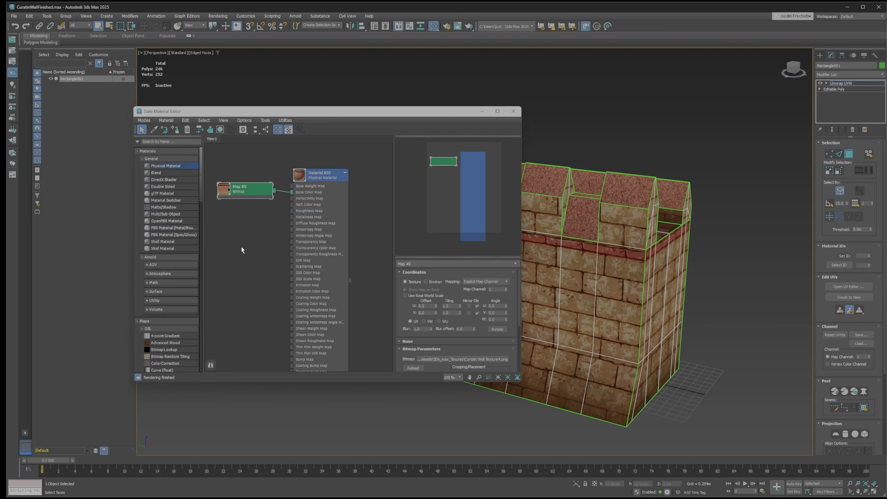
key("1")
left_click(241, 245)
key("3")
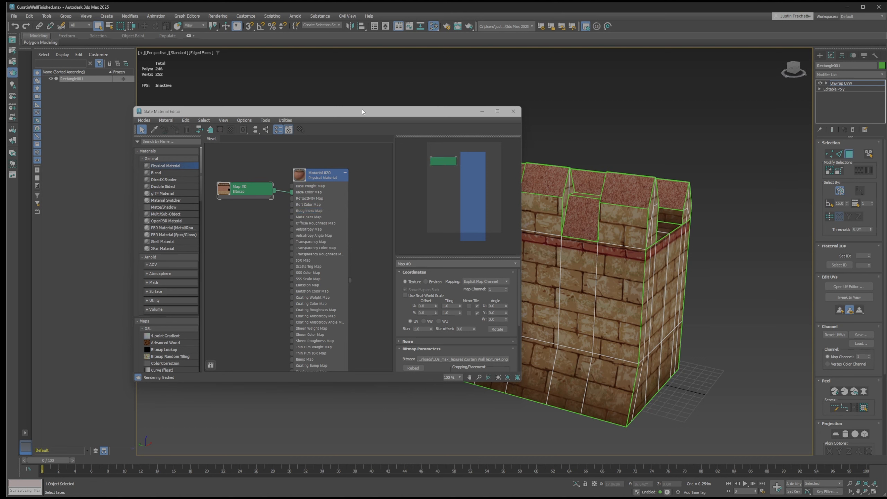
left_click(511, 112)
middle_click_drag(551, 181, 576, 141, "alt")
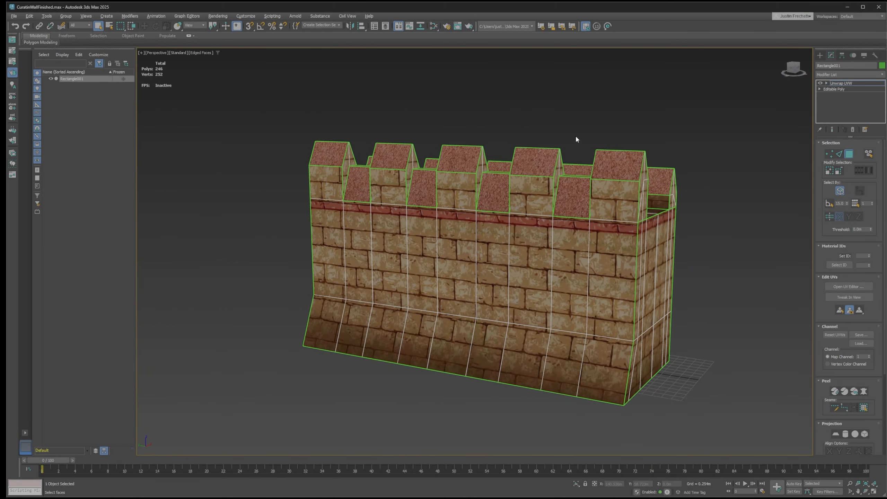